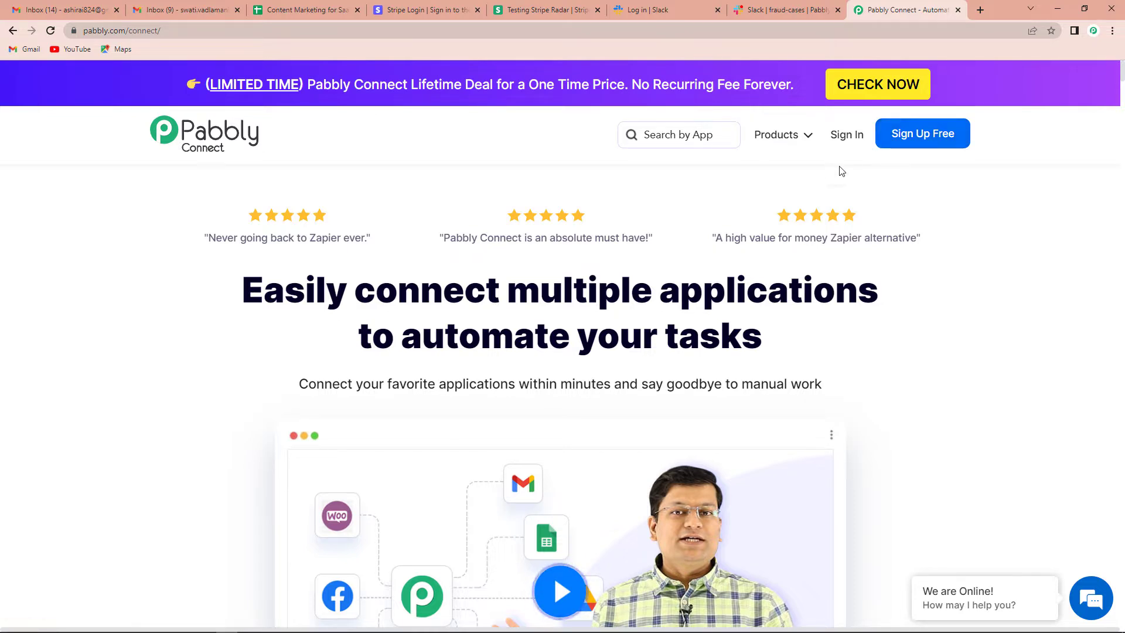
# - Sign in to Pabbly and open Pabbly Connect from the All Apps list
pyautogui.click(838, 137)
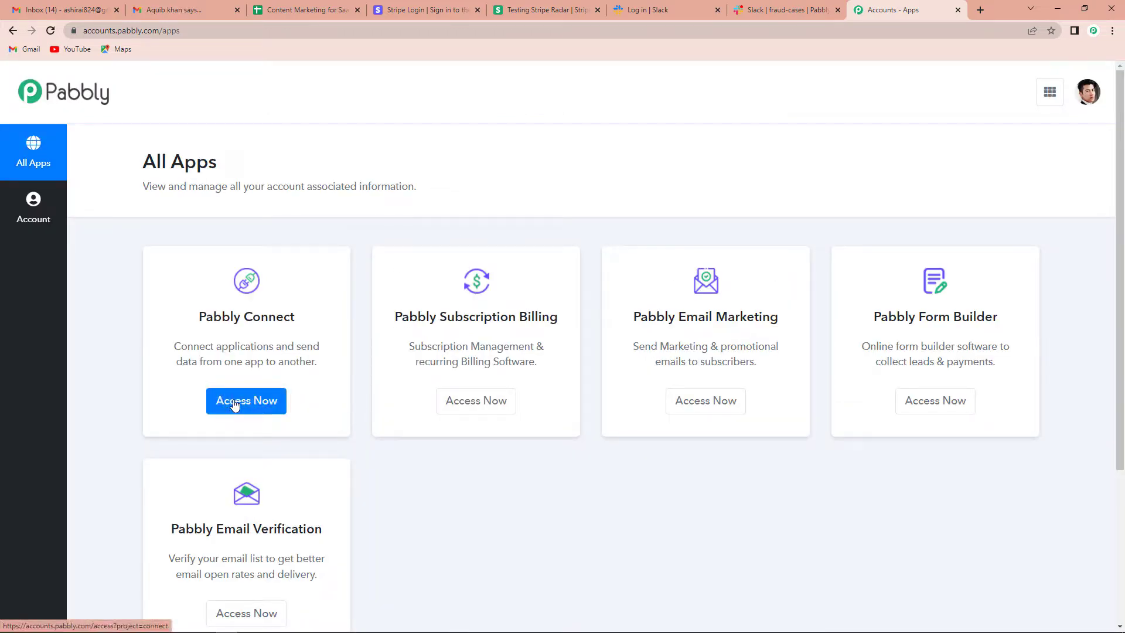
pyautogui.click(283, 411)
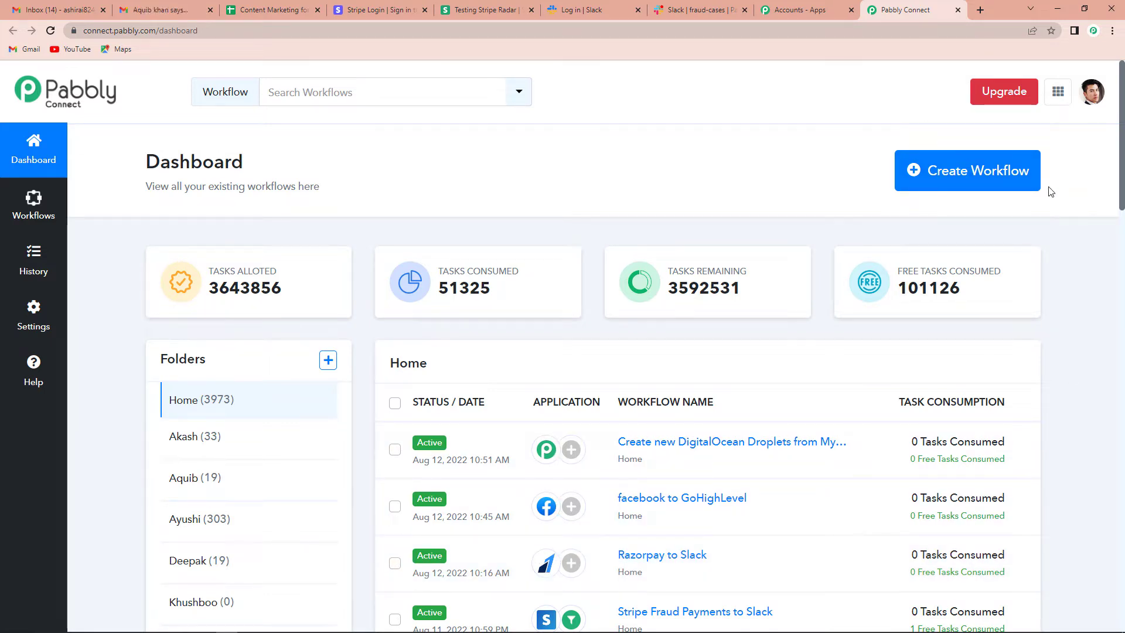
# - Create a new workflow named 'Stripe Fraud Payments to Slack'
pyautogui.click(1003, 173)
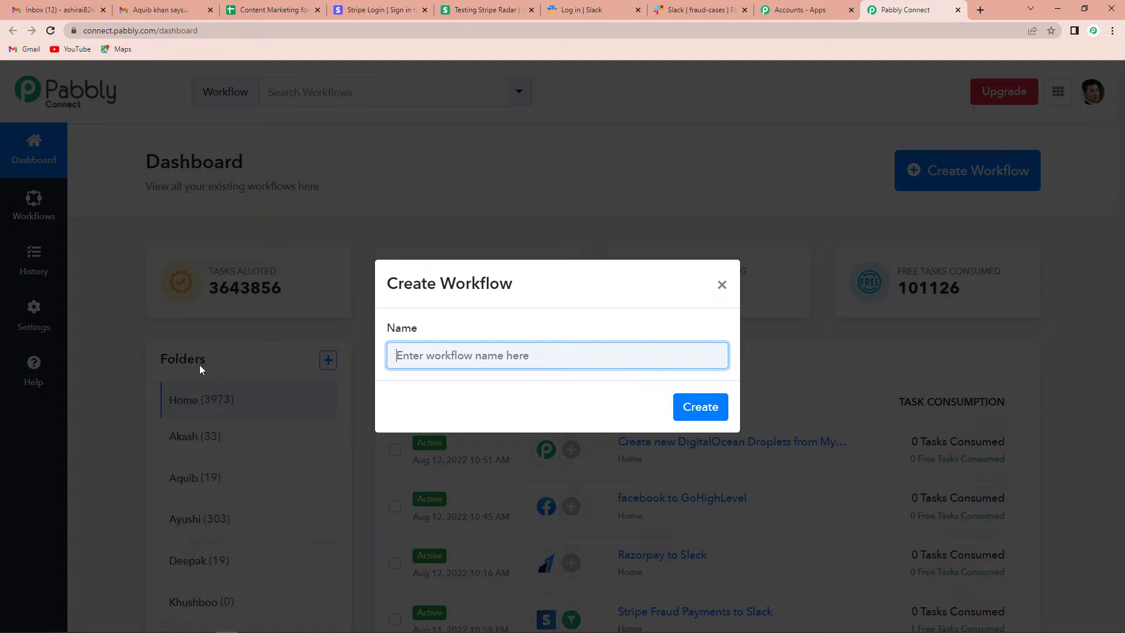
pyautogui.write('Stri')
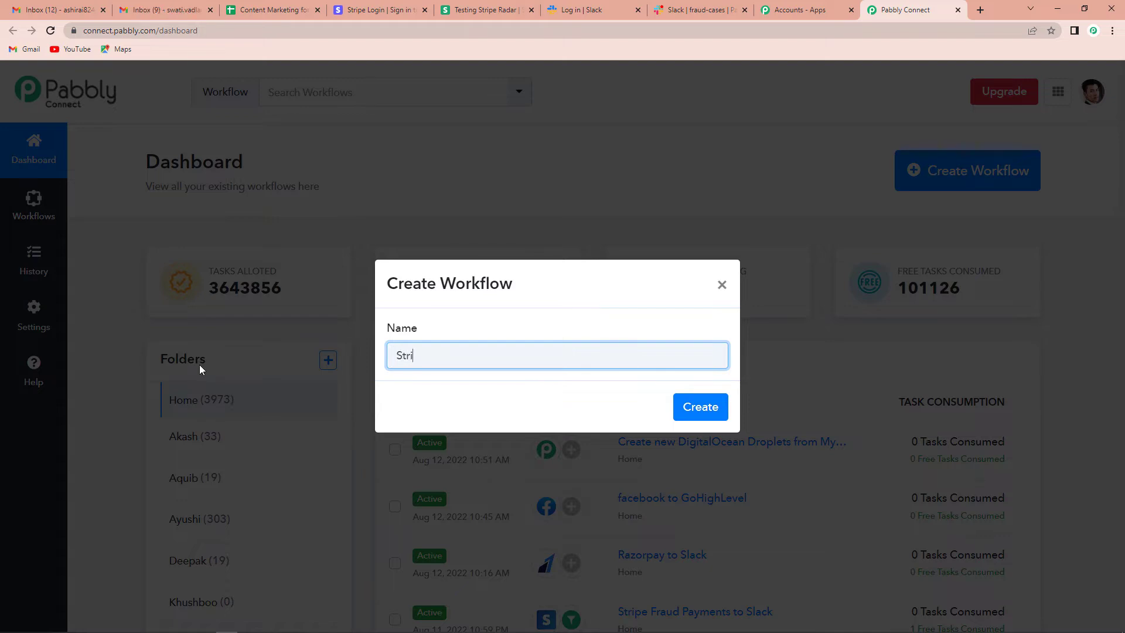
pyautogui.write('pe Fraud Payments to Slack')
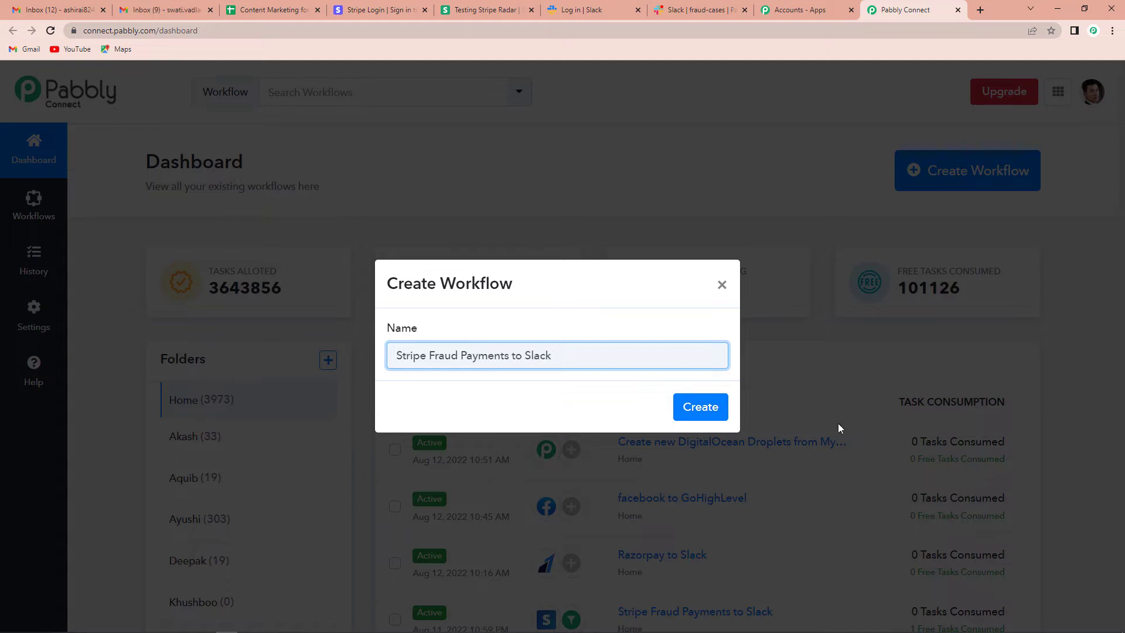
pyautogui.click(700, 407)
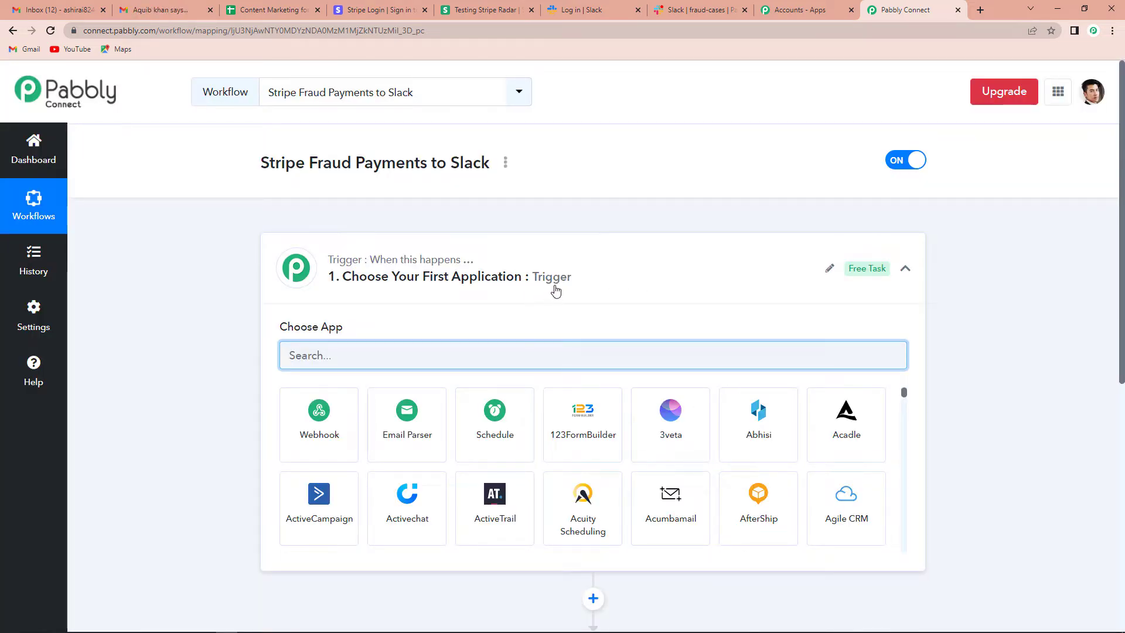
# - Choose Stripe as the trigger app with the New Charge trigger event
pyautogui.scroll(-3, 560, 296)
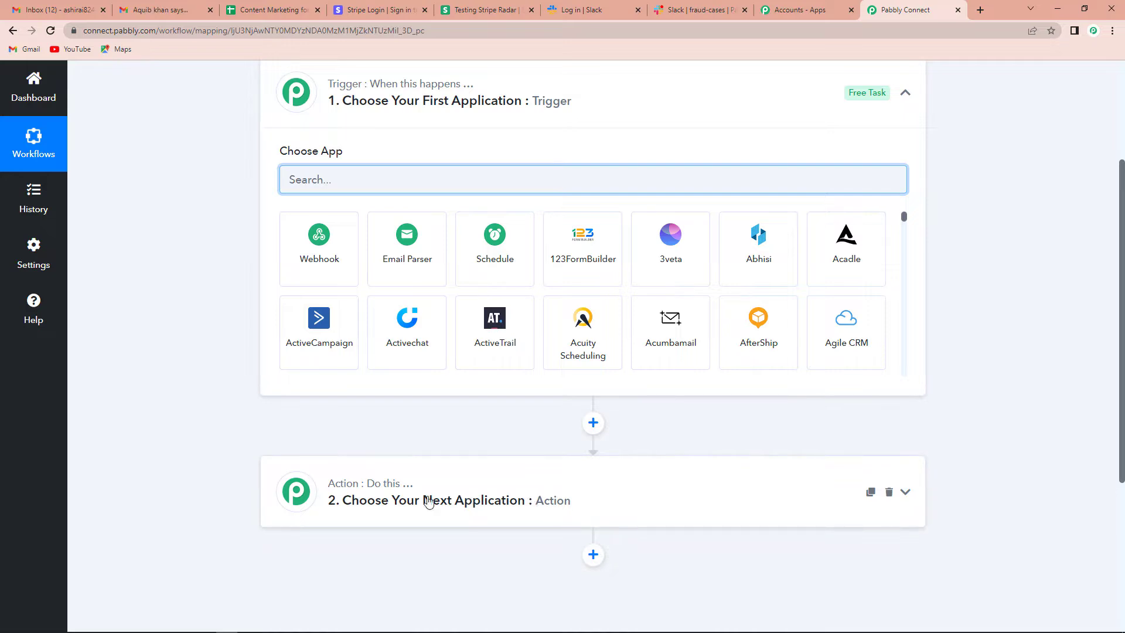
pyautogui.moveTo(401, 494)
pyautogui.moveTo(450, 101)
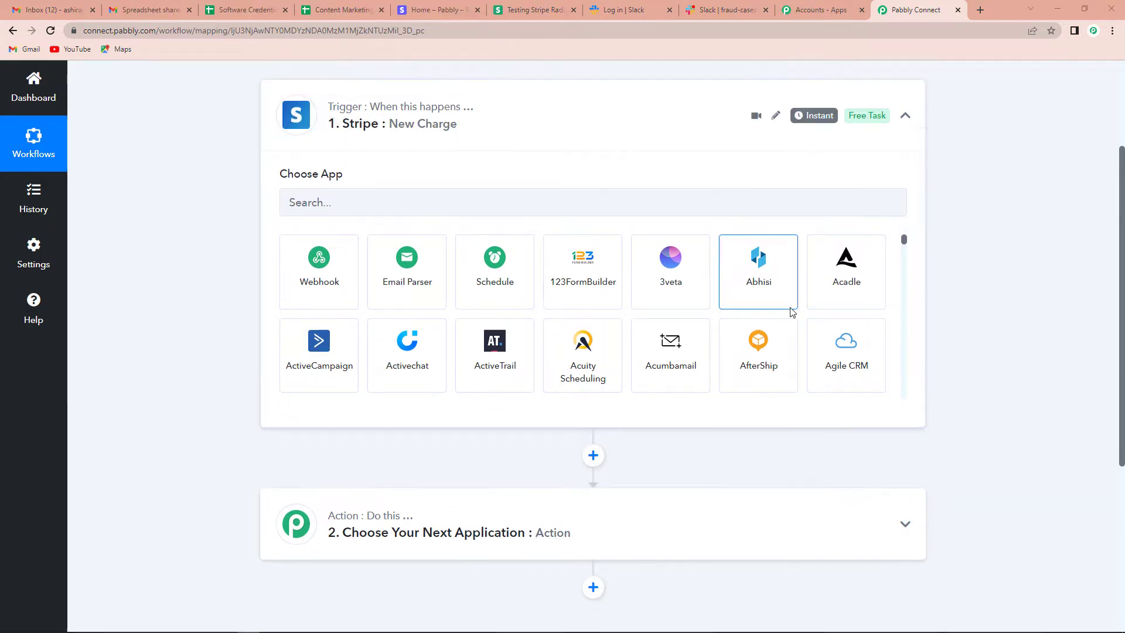
pyautogui.click(323, 203)
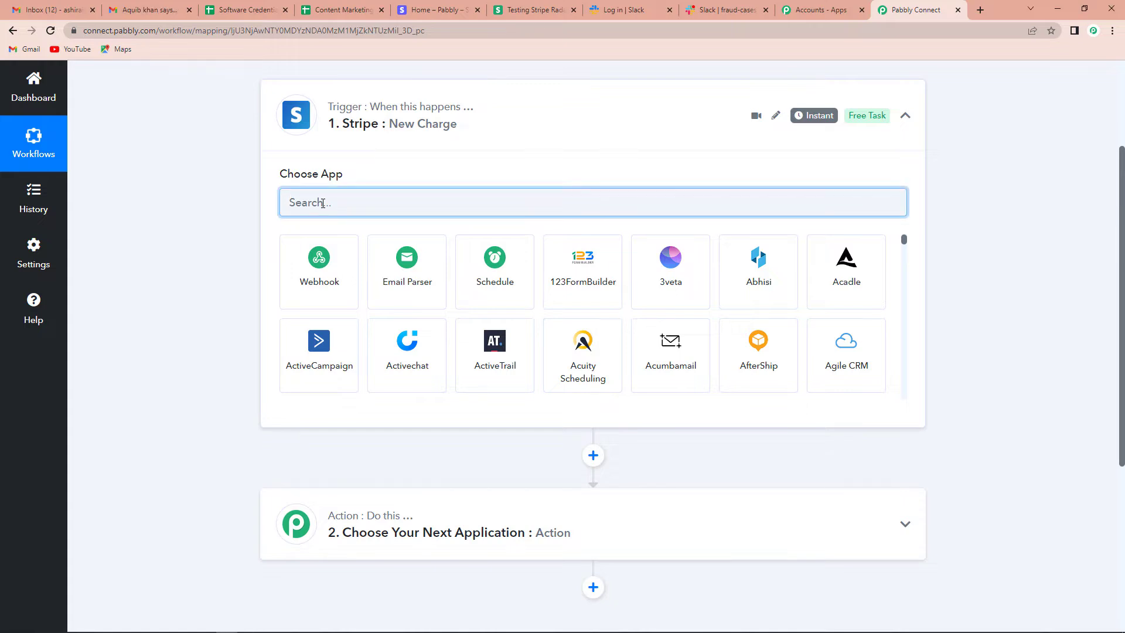
pyautogui.write('Stripe')
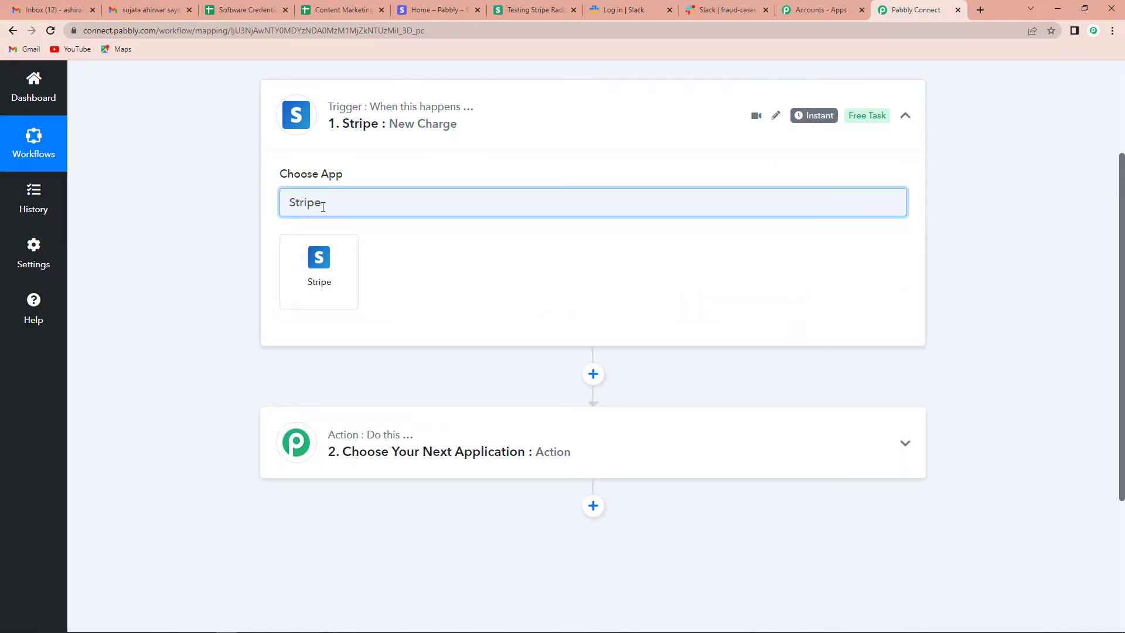
pyautogui.click(322, 270)
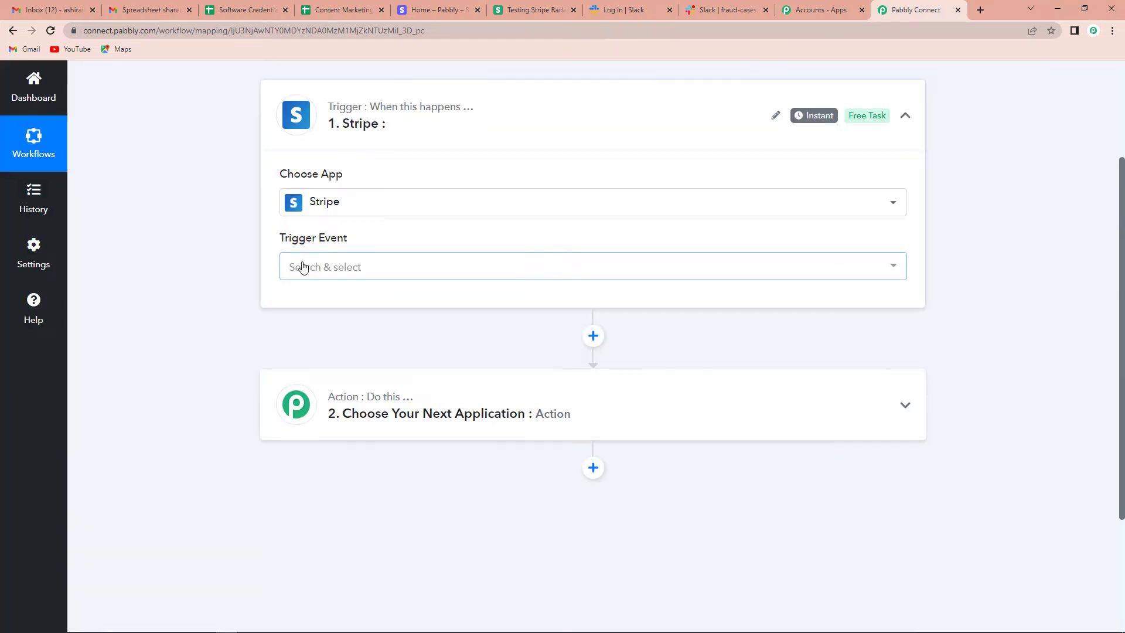
pyautogui.click(300, 266)
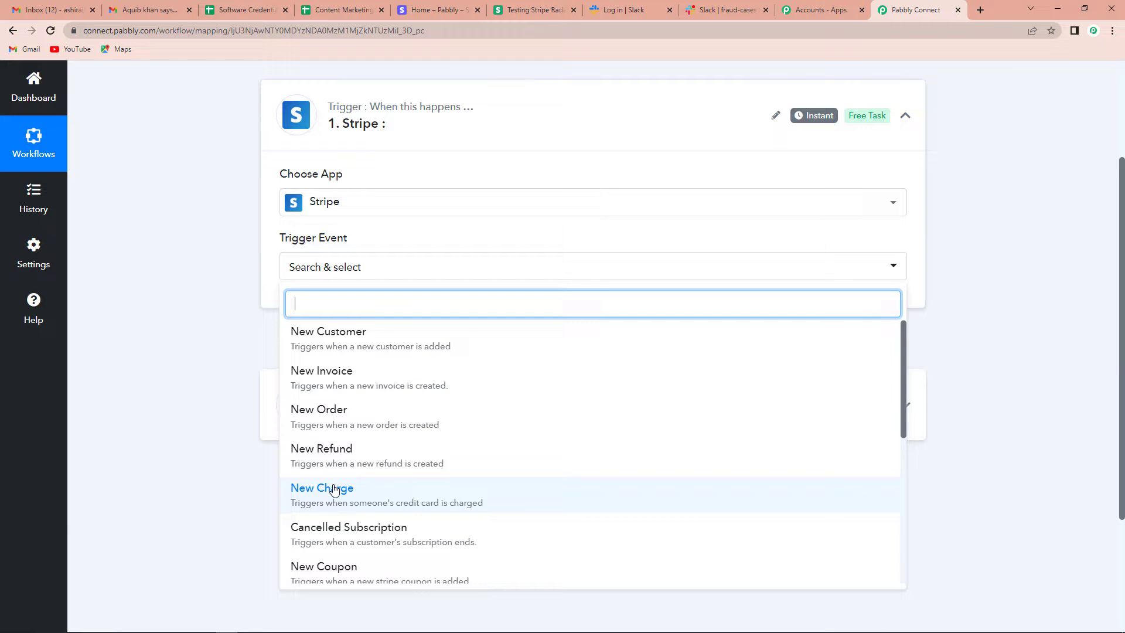
pyautogui.click(333, 490)
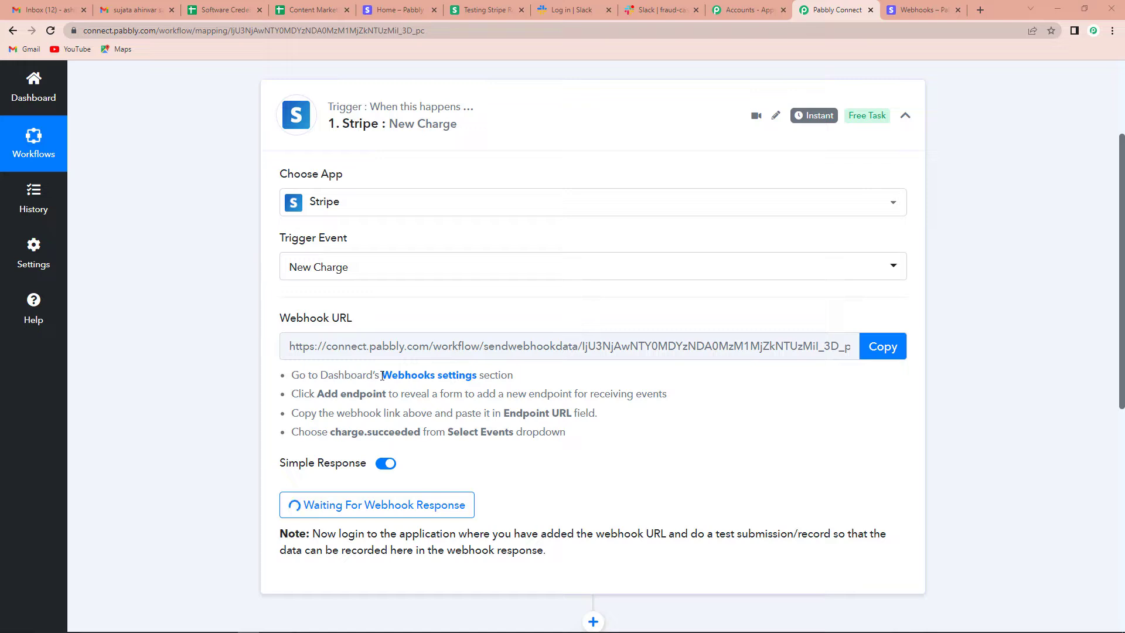
# - Open Stripe's Webhooks settings in a new tab from the trigger's webhook link
pyautogui.click(413, 377)
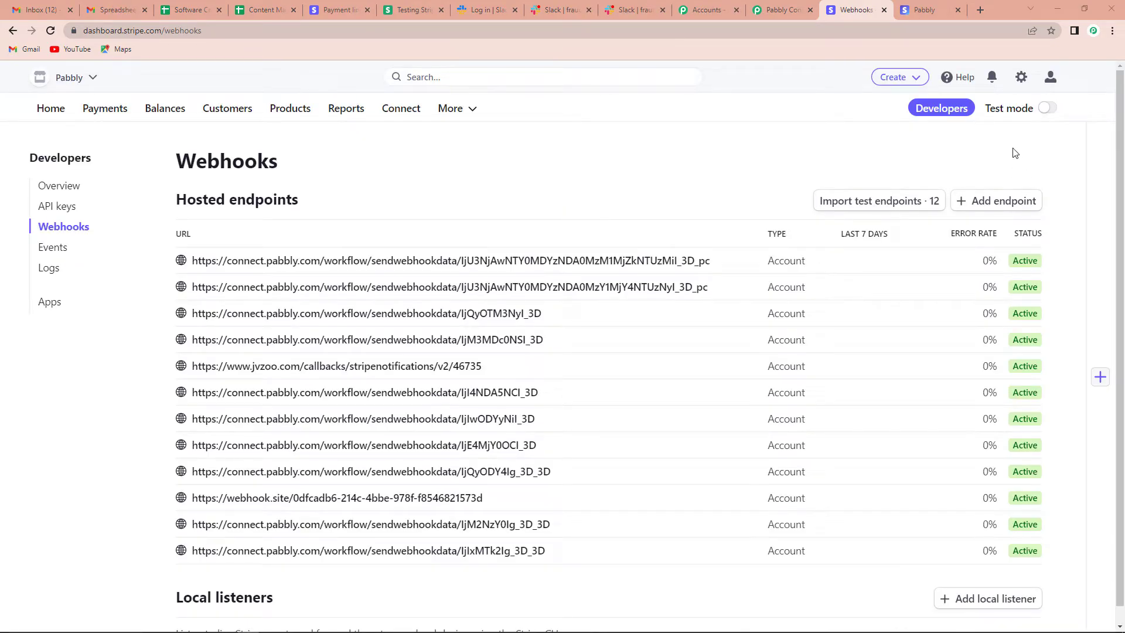
# - In Stripe test mode, start a new endpoint and paste the Pabbly webhook URL into it
pyautogui.click(1046, 109)
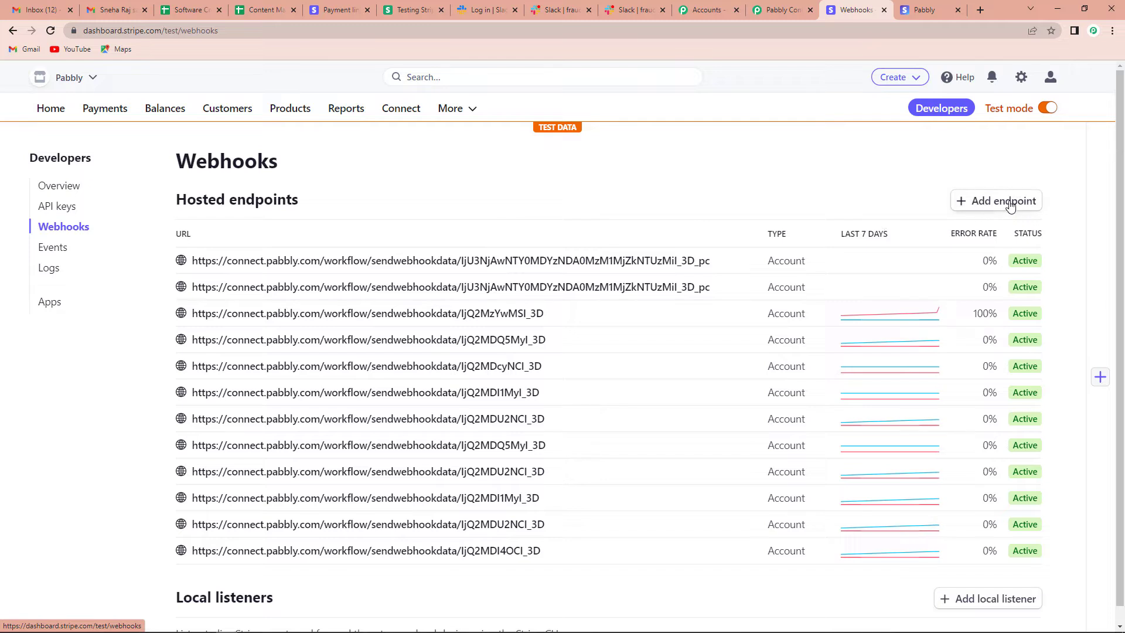
pyautogui.click(992, 205)
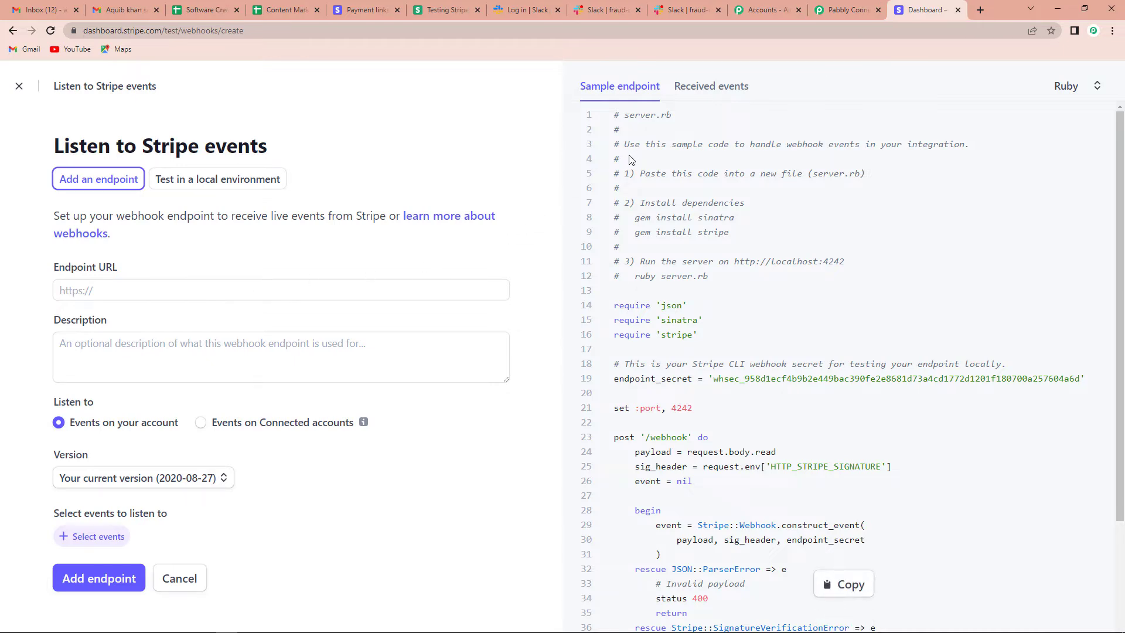
pyautogui.click(847, 10)
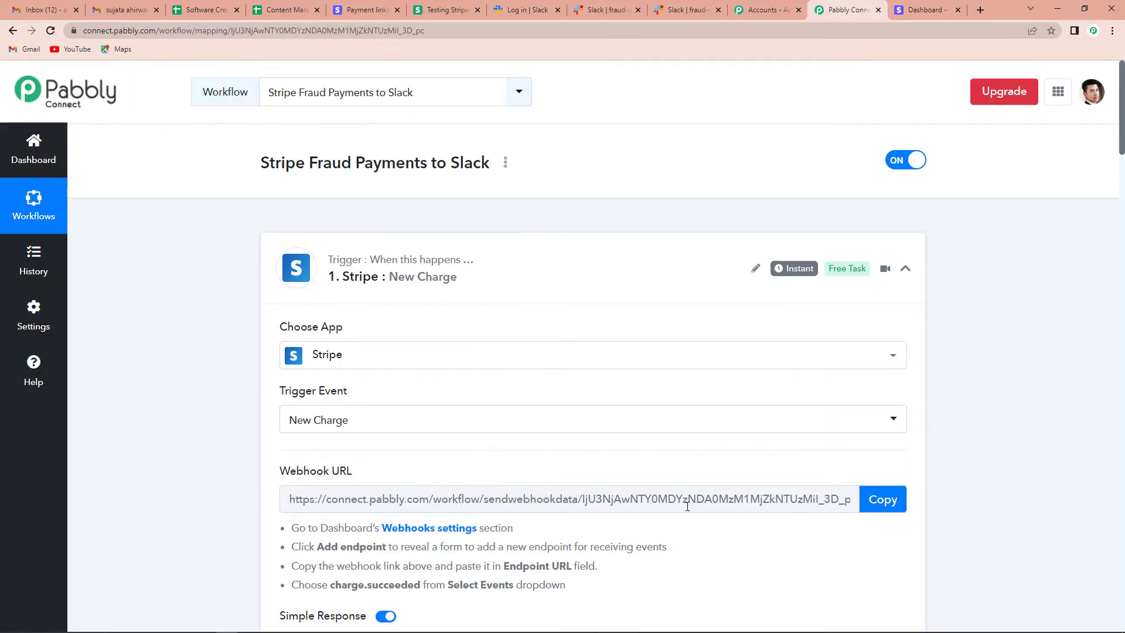
pyautogui.click(890, 507)
pyautogui.click(923, 10)
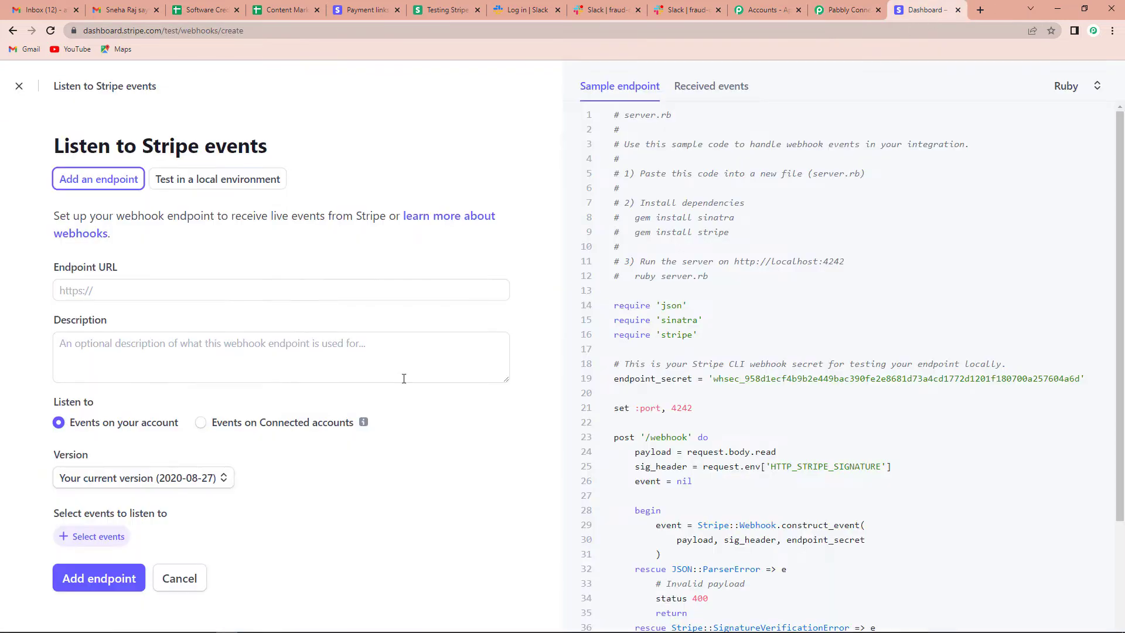
pyautogui.click(131, 290)
pyautogui.hotkey('ctrl', 'v')
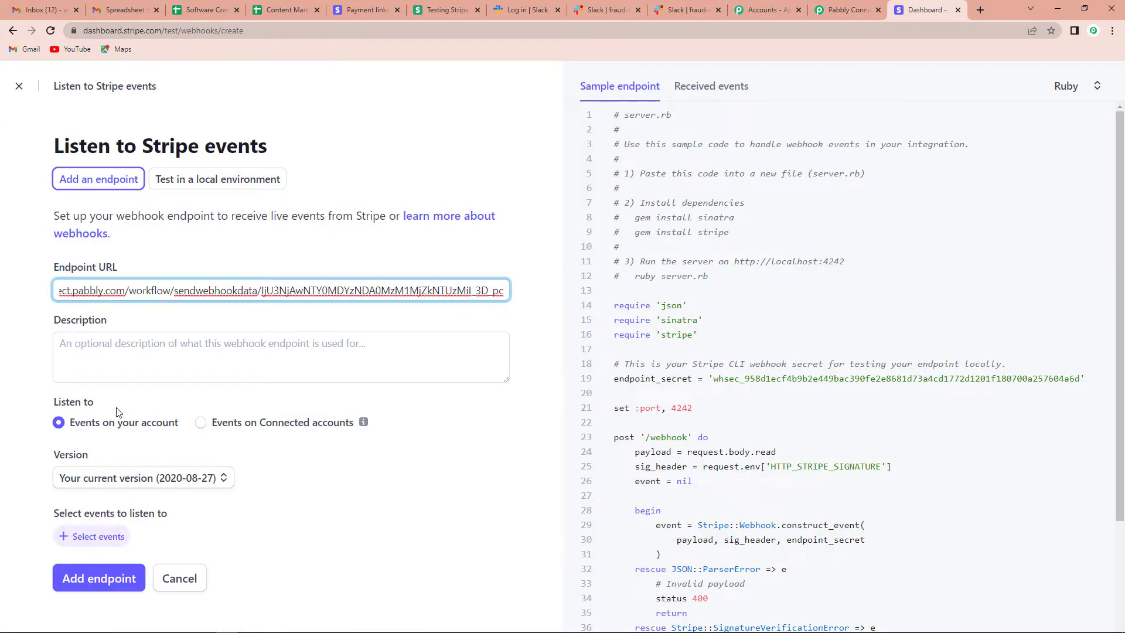
# - Set API version 2022-08-01, listen for charge.succeeded, and create the endpoint
pyautogui.click(120, 479)
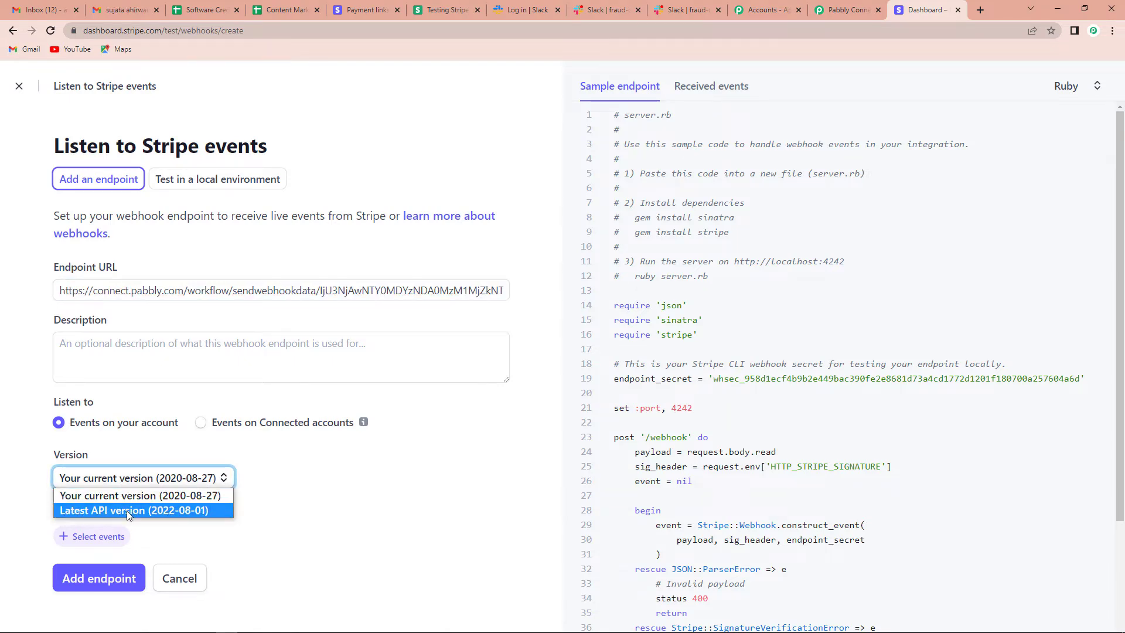
pyautogui.click(127, 511)
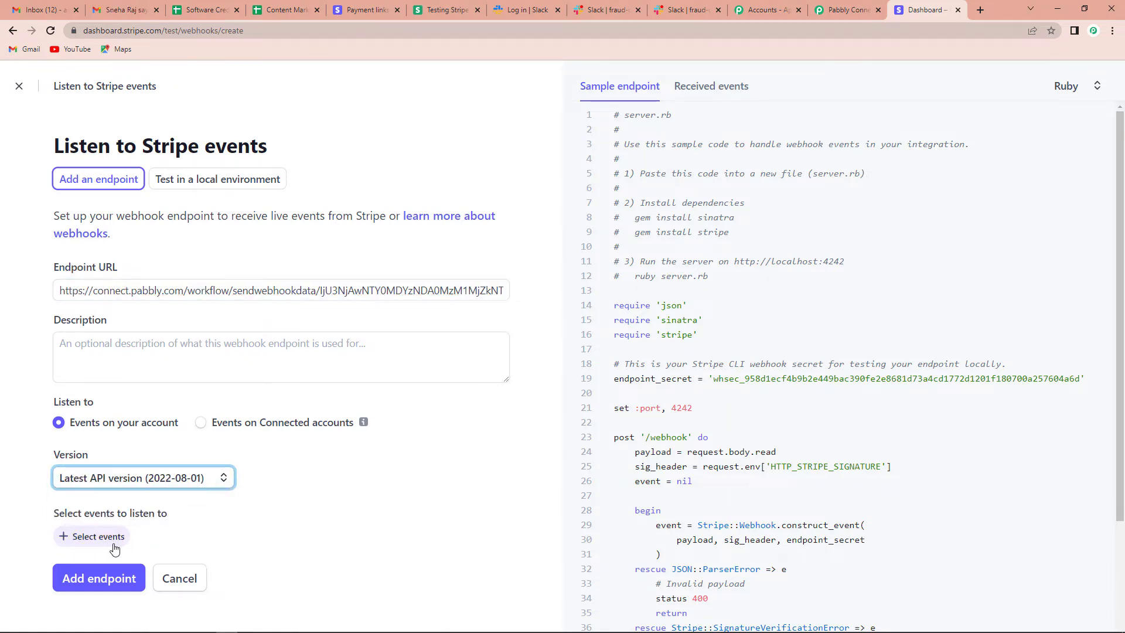
pyautogui.click(90, 536)
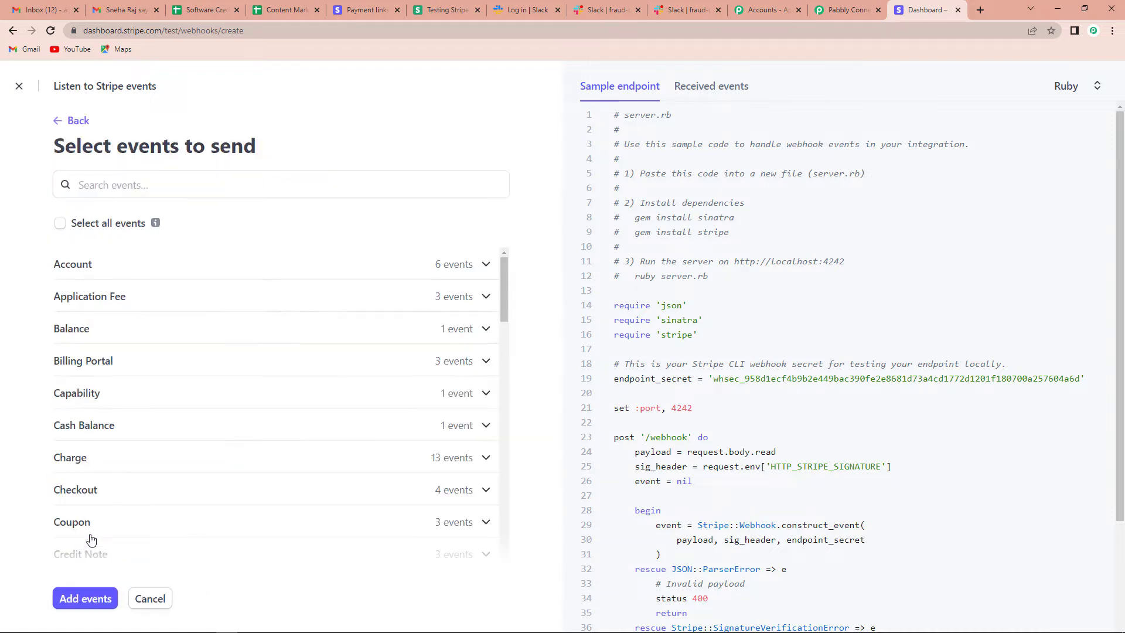
pyautogui.click(114, 186)
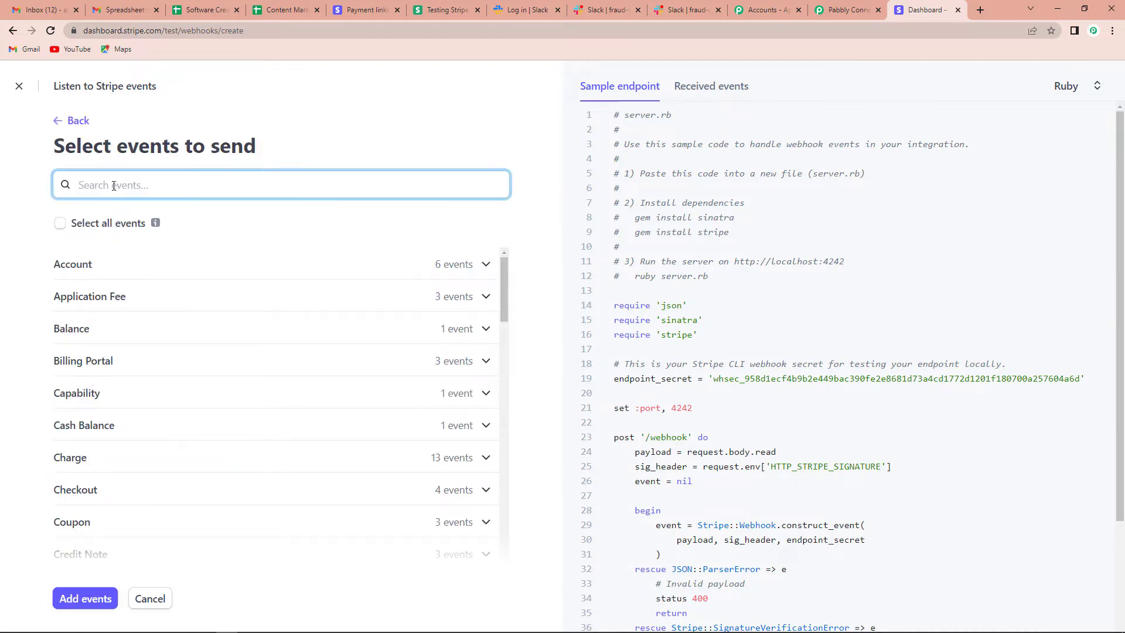
pyautogui.write('charge s')
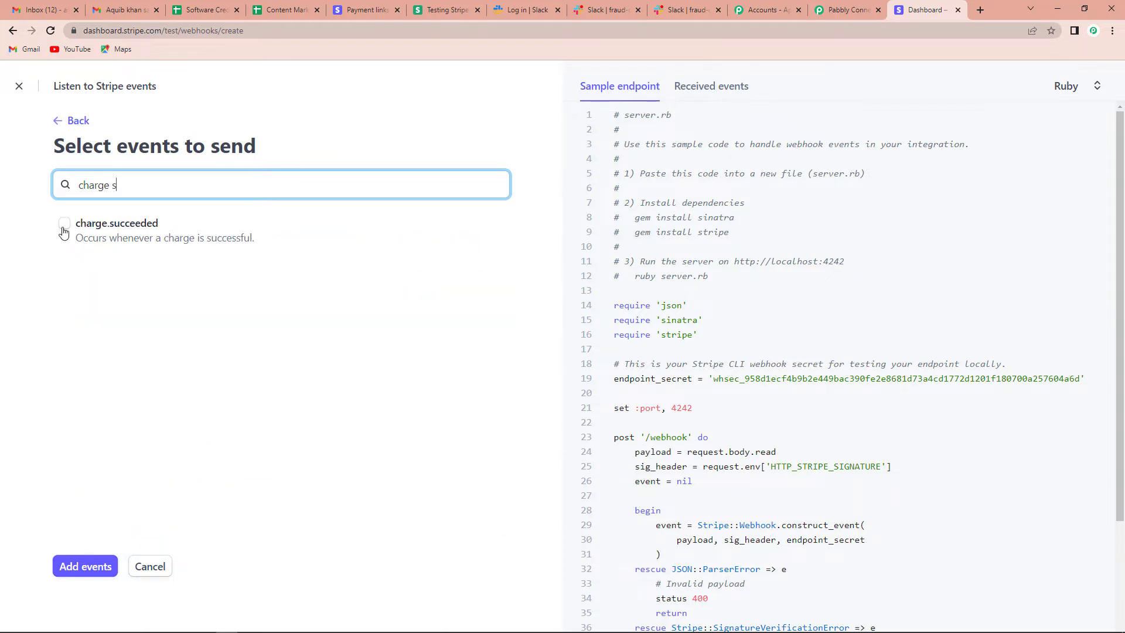
pyautogui.click(64, 224)
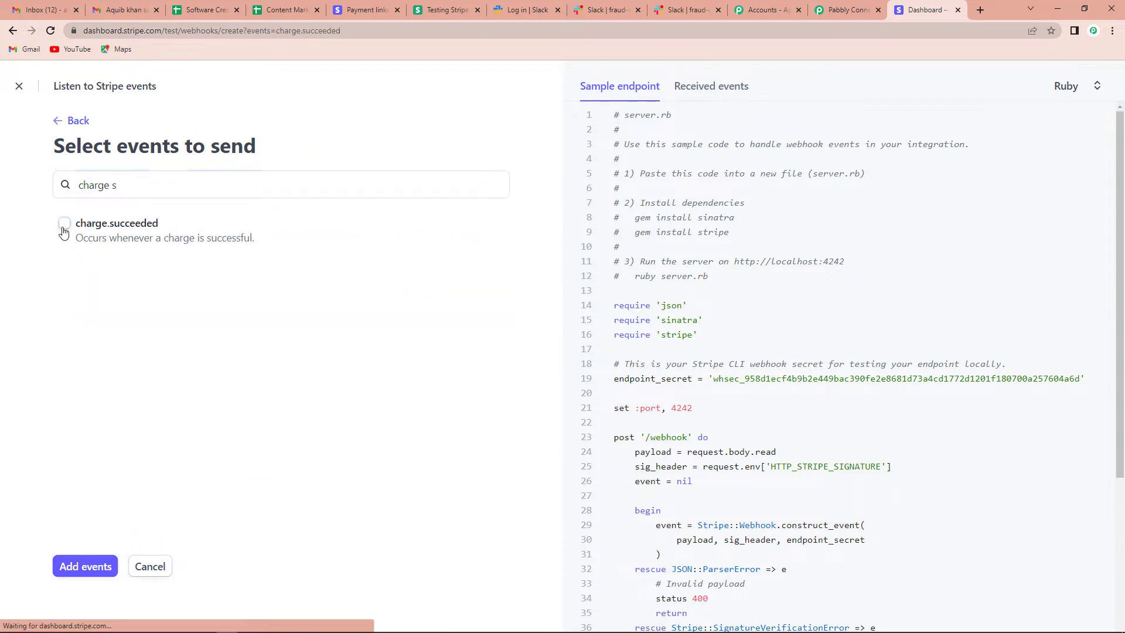
pyautogui.click(82, 569)
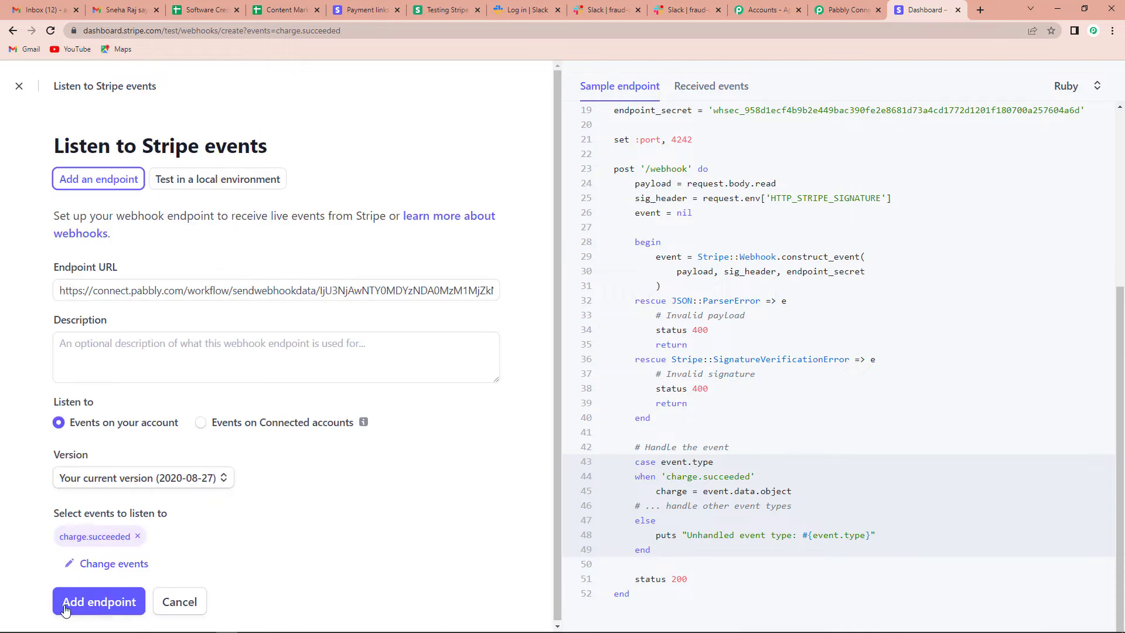
pyautogui.click(103, 603)
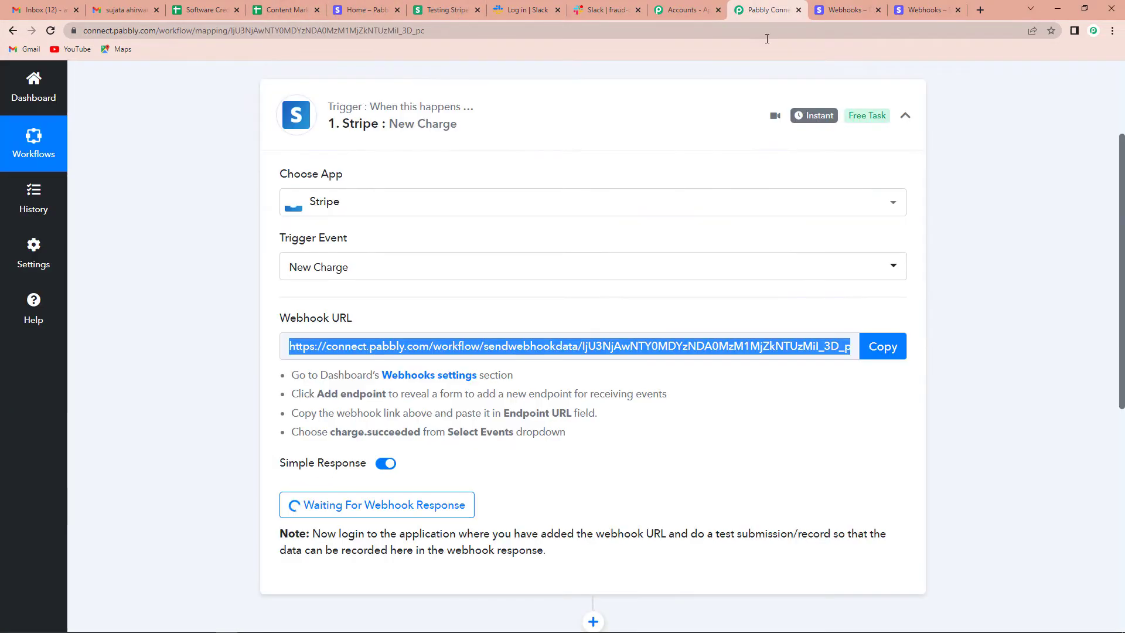
pyautogui.click(761, 10)
pyautogui.scroll(-1, 994, 423)
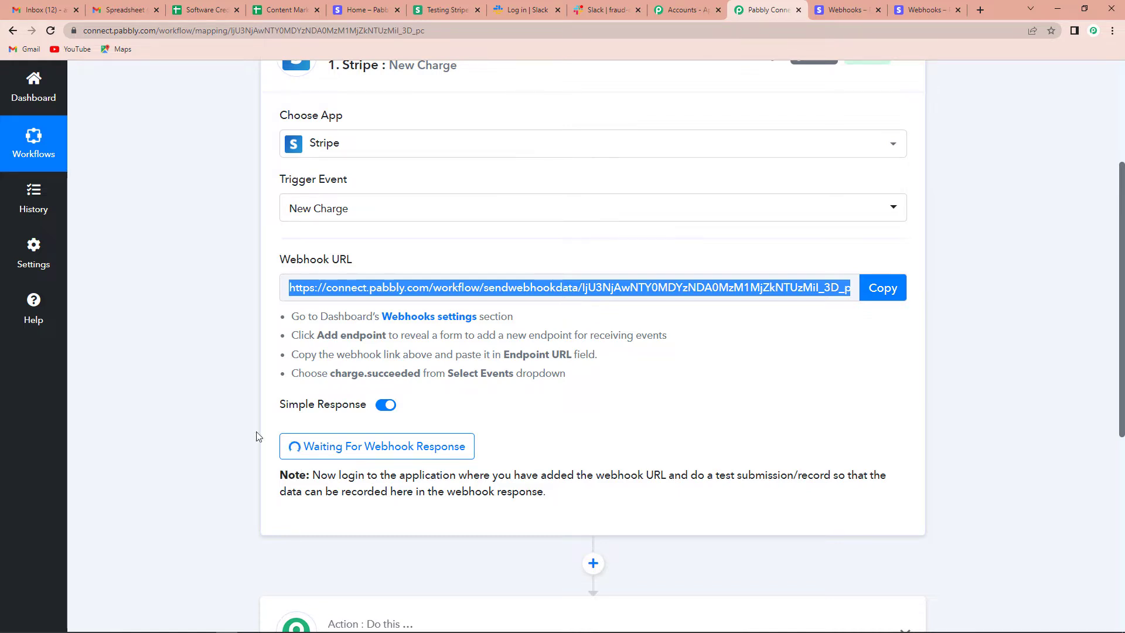
# - Start waiting for the webhook response, then switch to the Stripe dashboard home
pyautogui.click(376, 446)
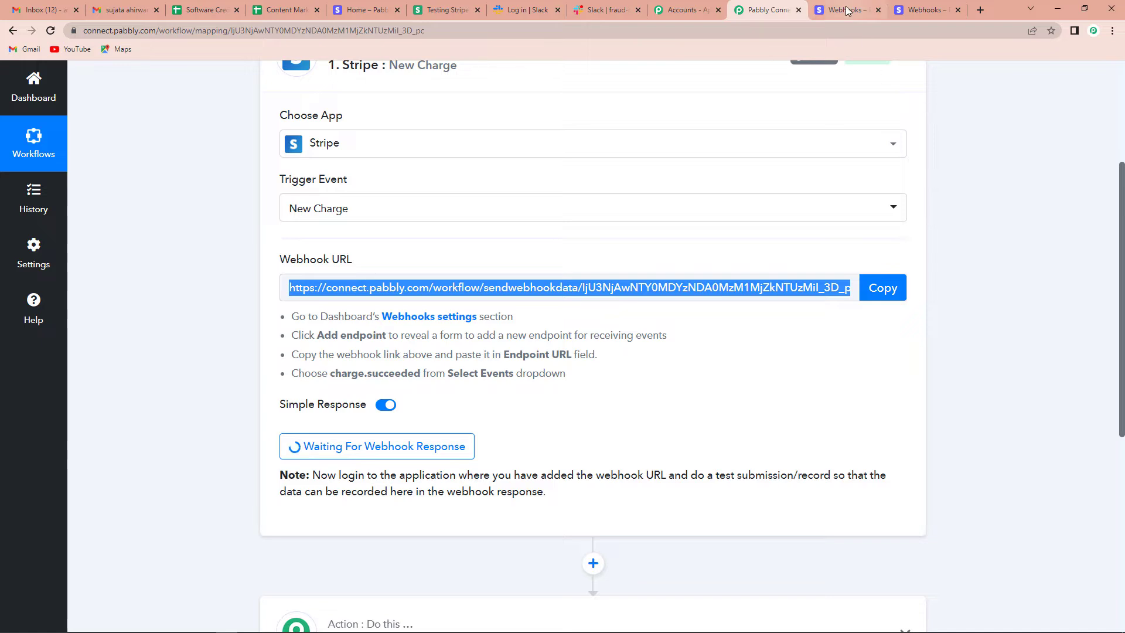
pyautogui.click(359, 10)
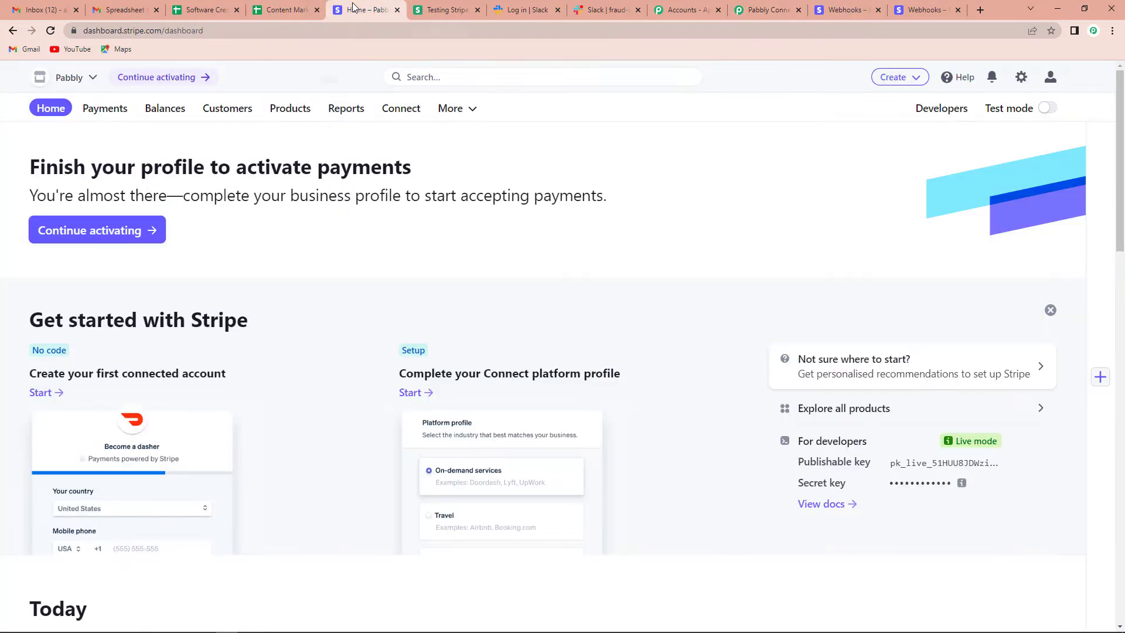
# - In test mode, copy the ₹7,000 payment link for NEET- Revision Notes for Biology
pyautogui.click(288, 111)
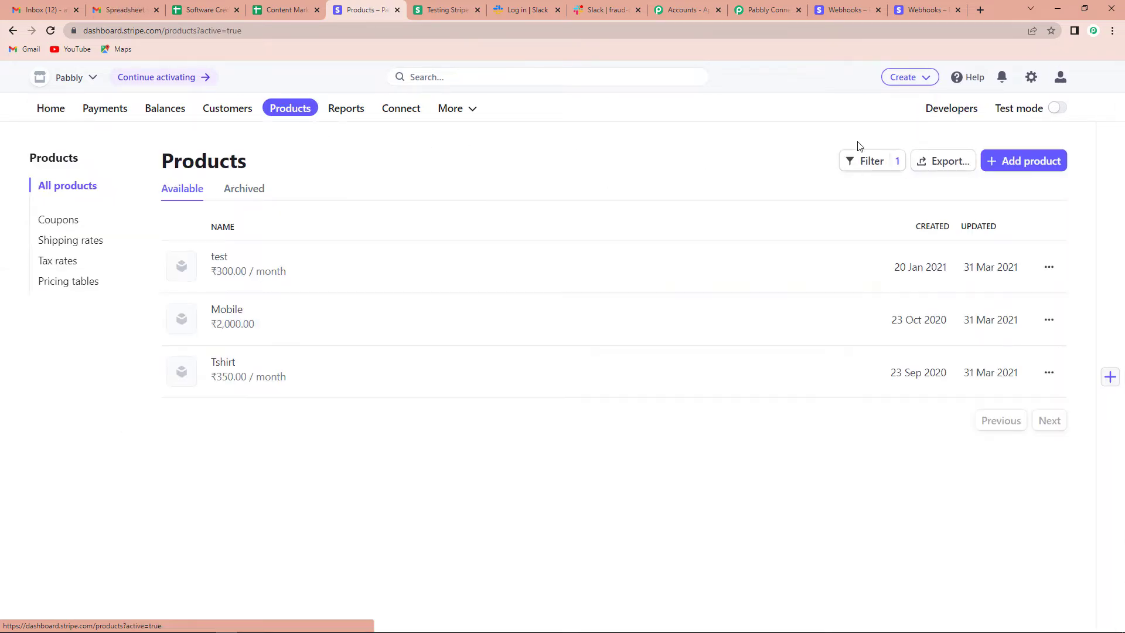
pyautogui.click(1056, 110)
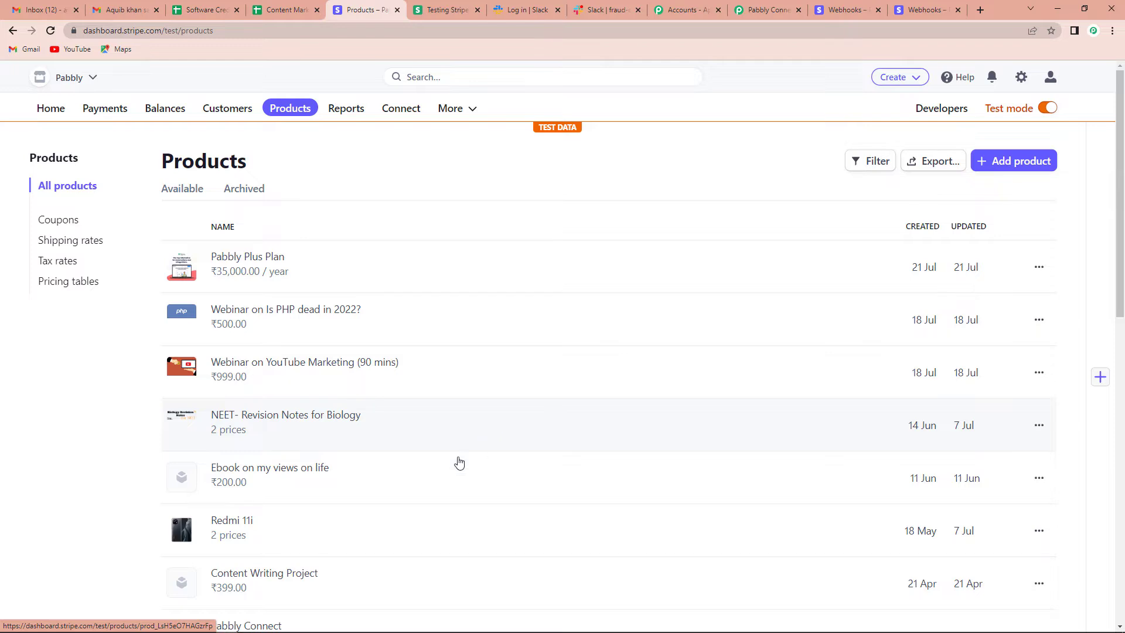
pyautogui.click(343, 423)
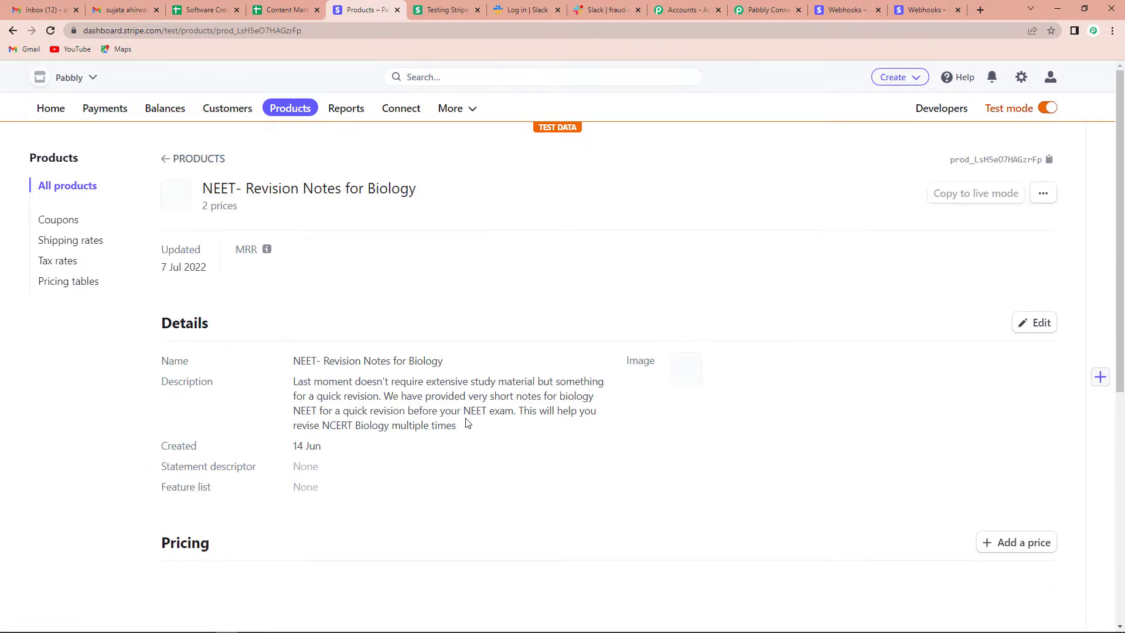
pyautogui.scroll(-3, 884, 532)
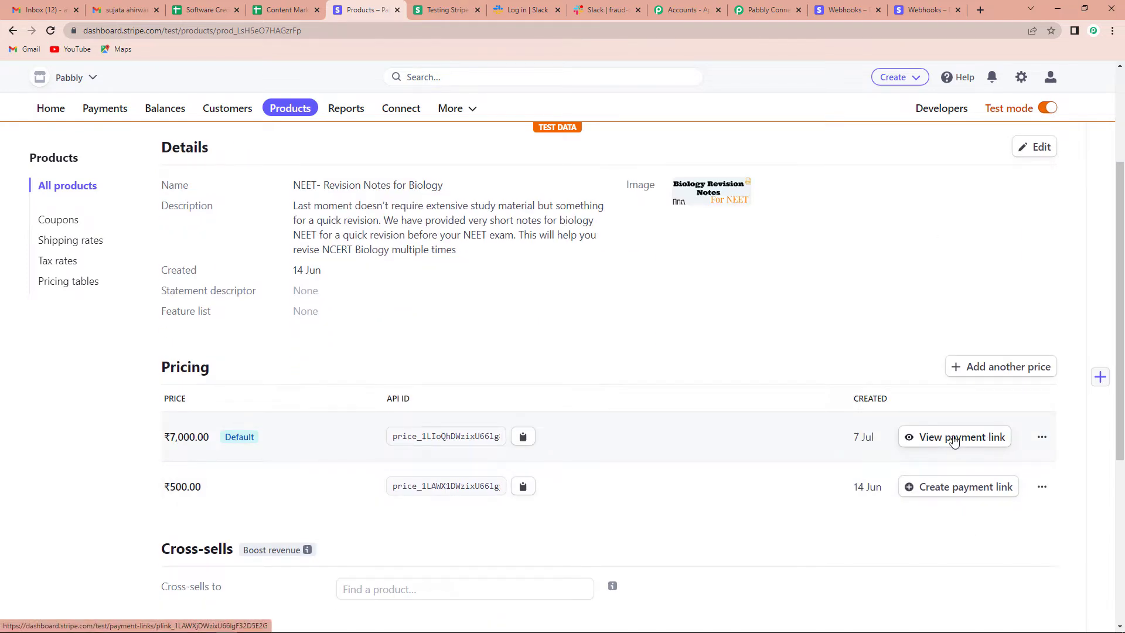
pyautogui.click(955, 441)
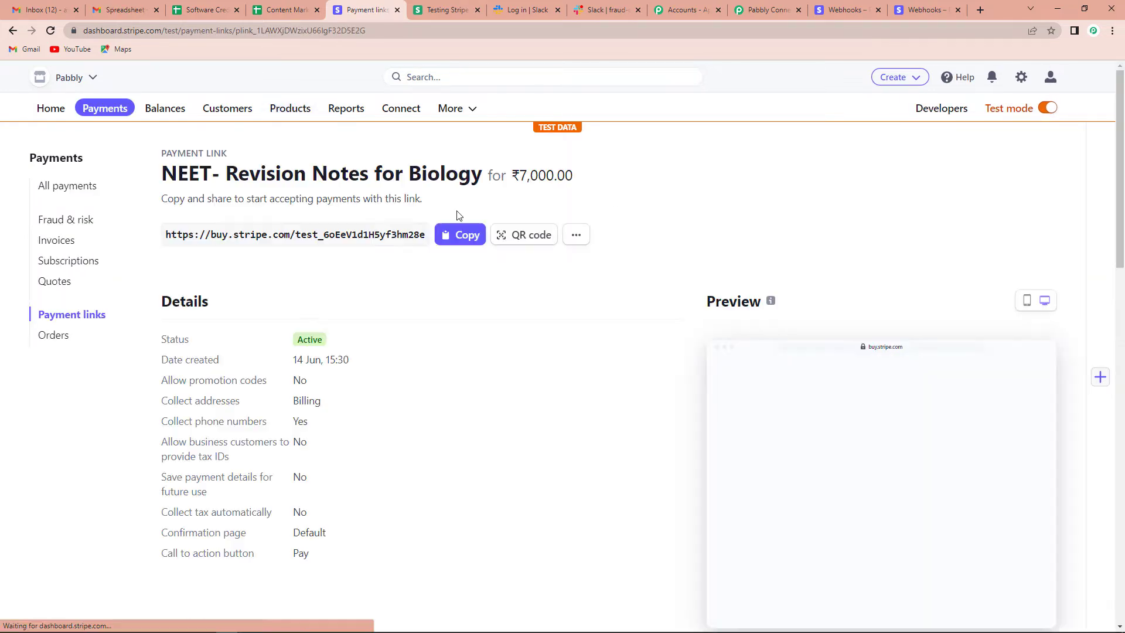
pyautogui.click(459, 242)
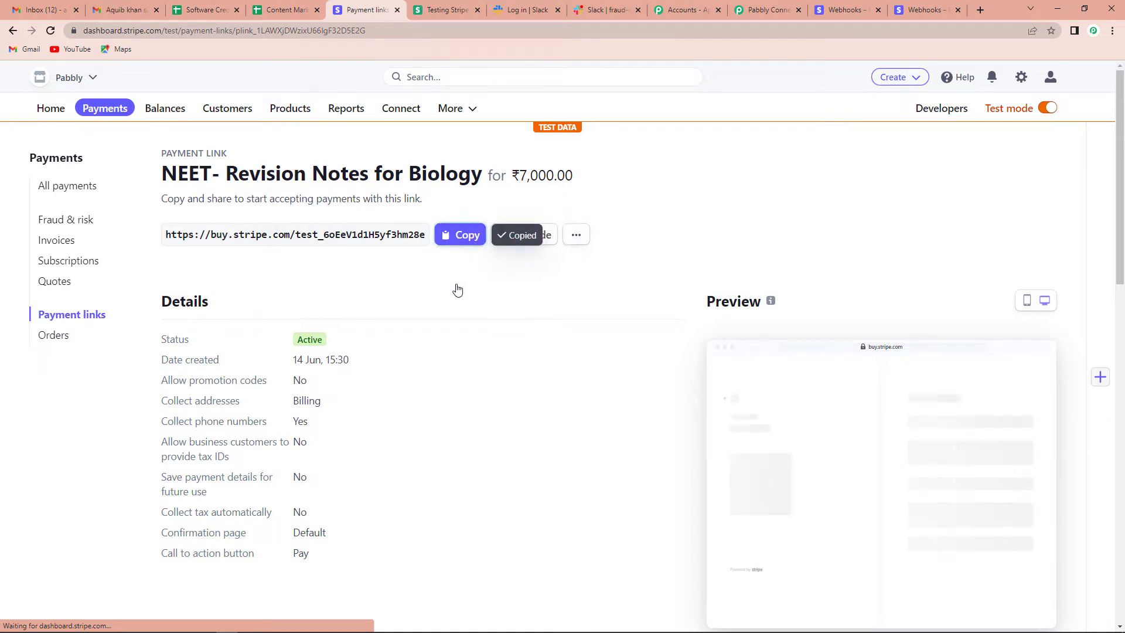
pyautogui.click(980, 11)
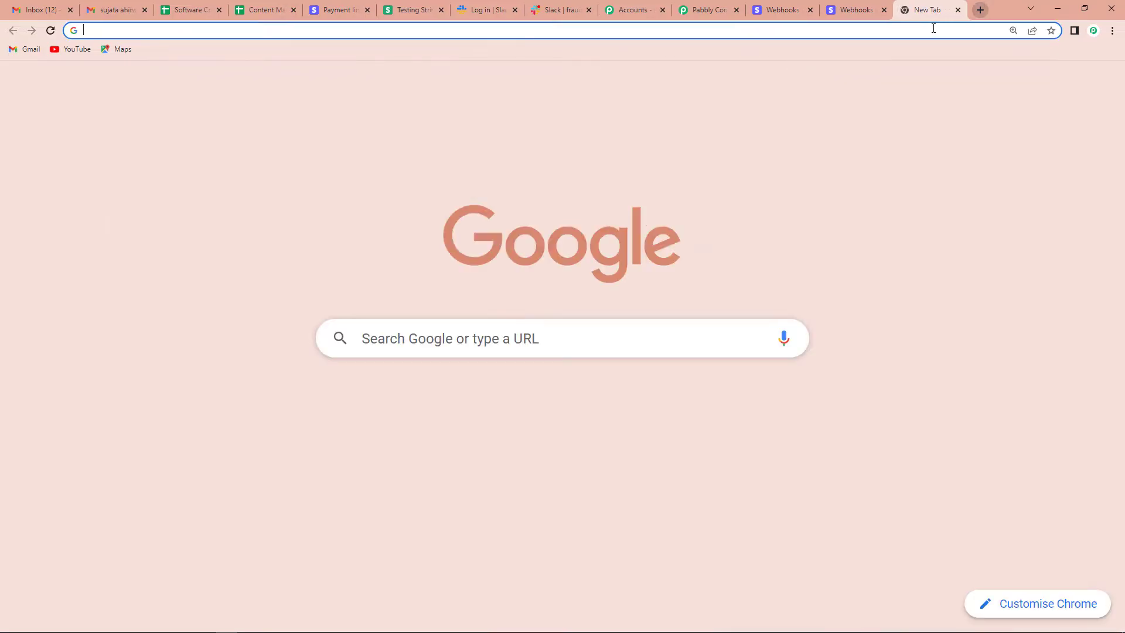
# - Open the pasted payment link and fill in the contact e-mail and phone number
pyautogui.hotkey('ctrl', 'v')
pyautogui.press('Return')
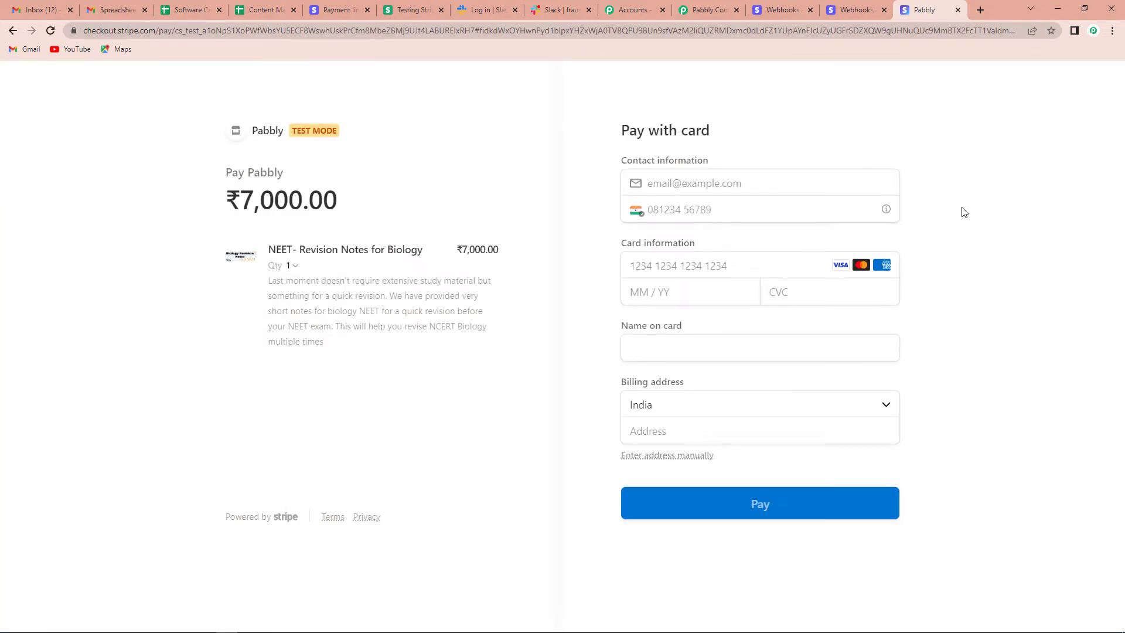
pyautogui.click(688, 182)
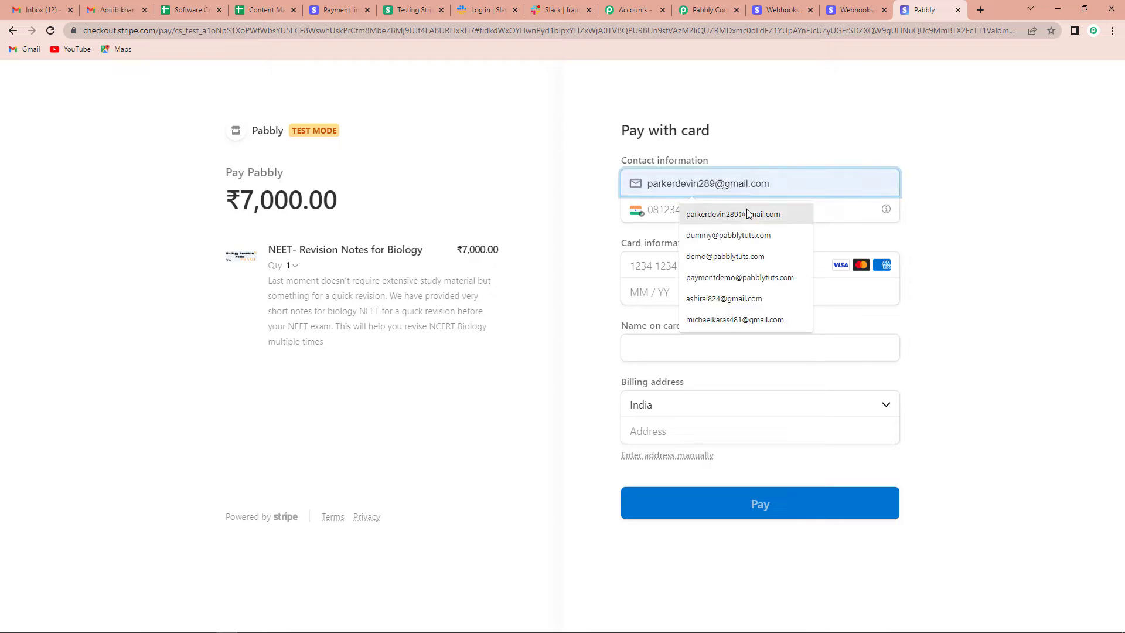
pyautogui.click(728, 235)
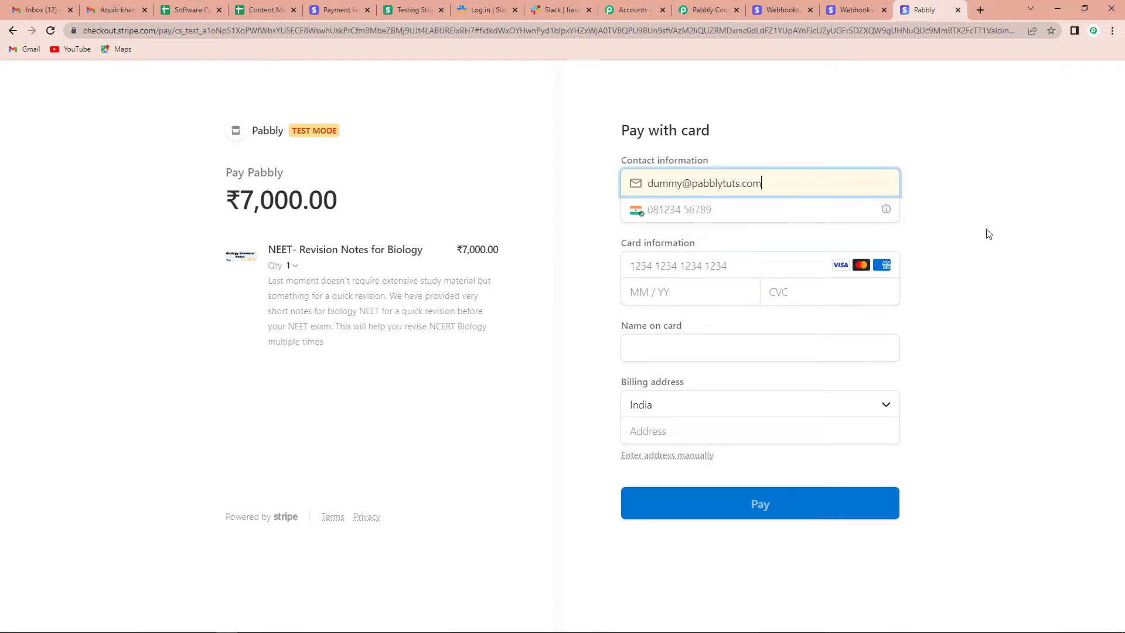
pyautogui.click(798, 210)
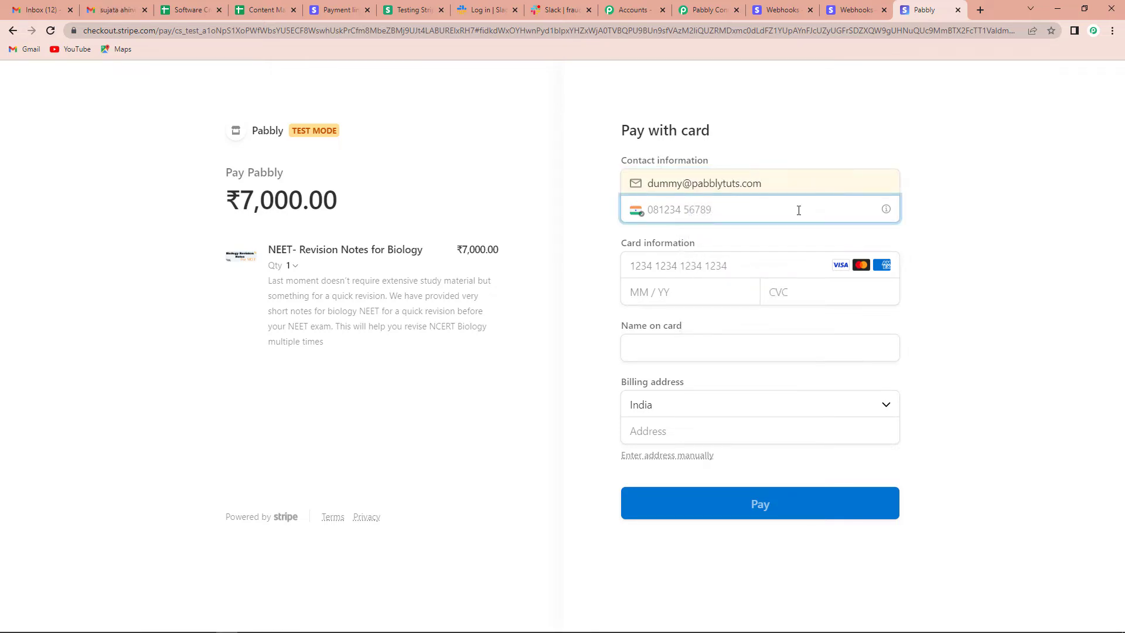
pyautogui.write('9')
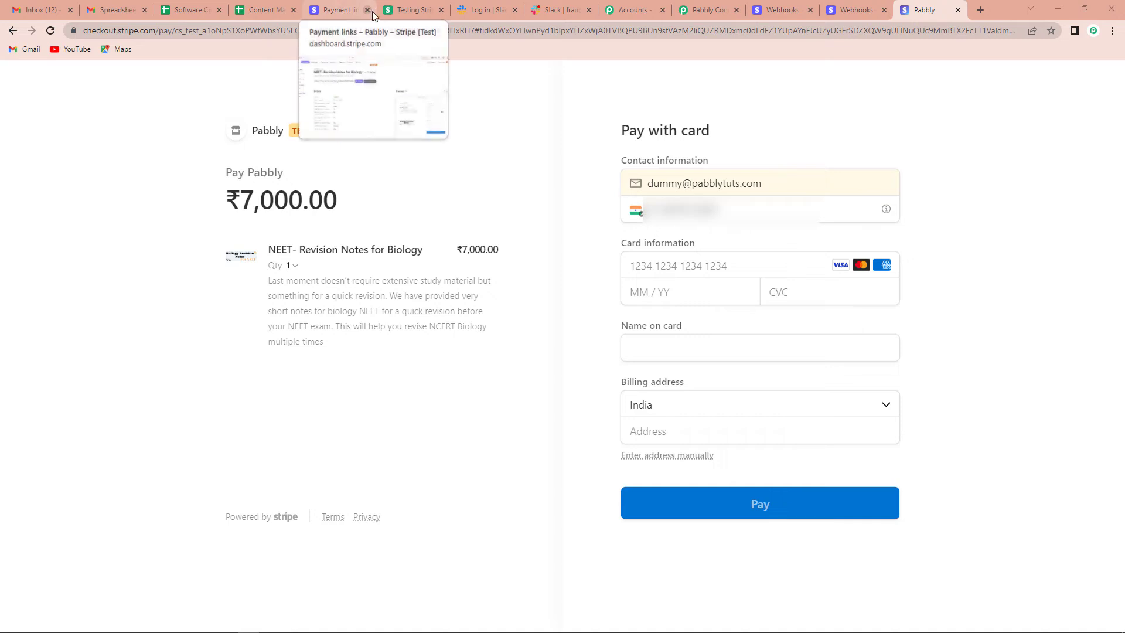
pyautogui.click(410, 17)
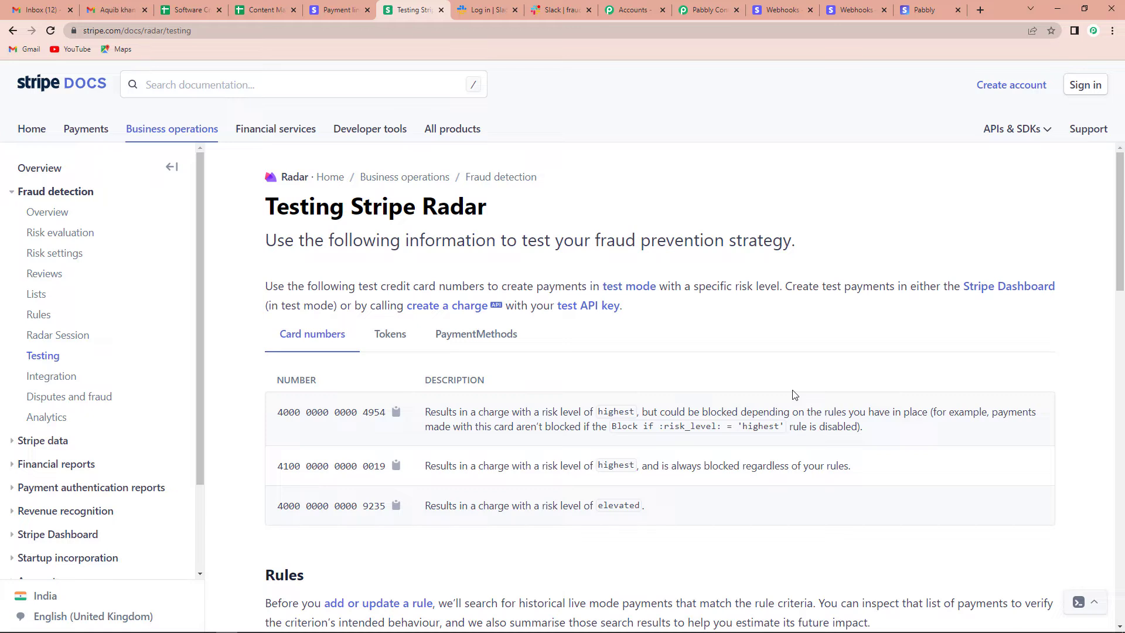
pyautogui.click(397, 505)
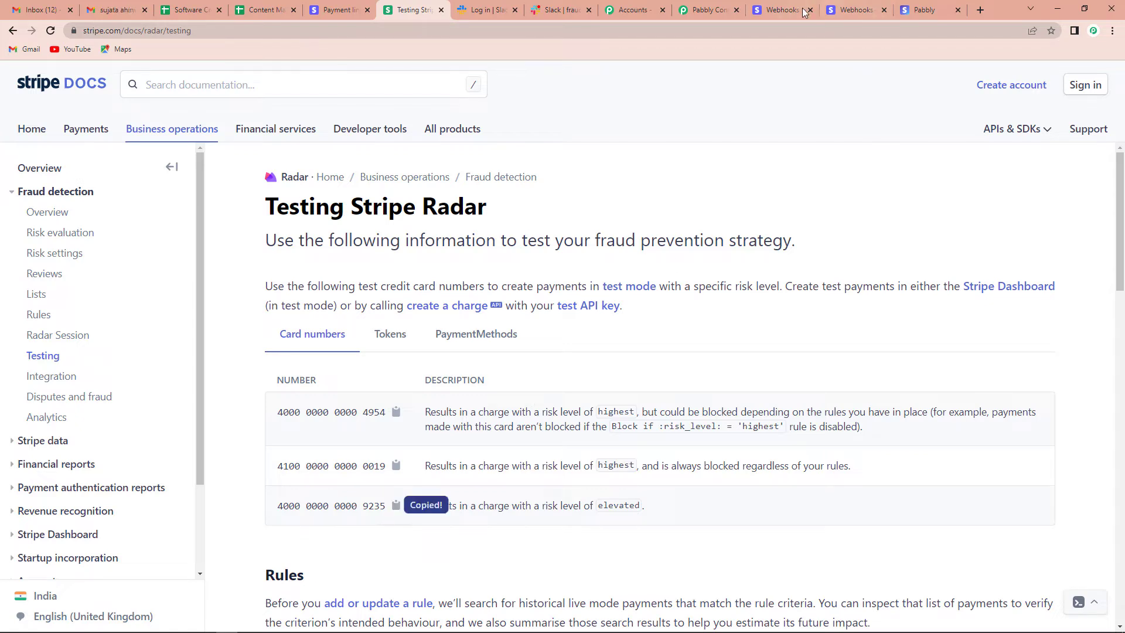
pyautogui.click(932, 10)
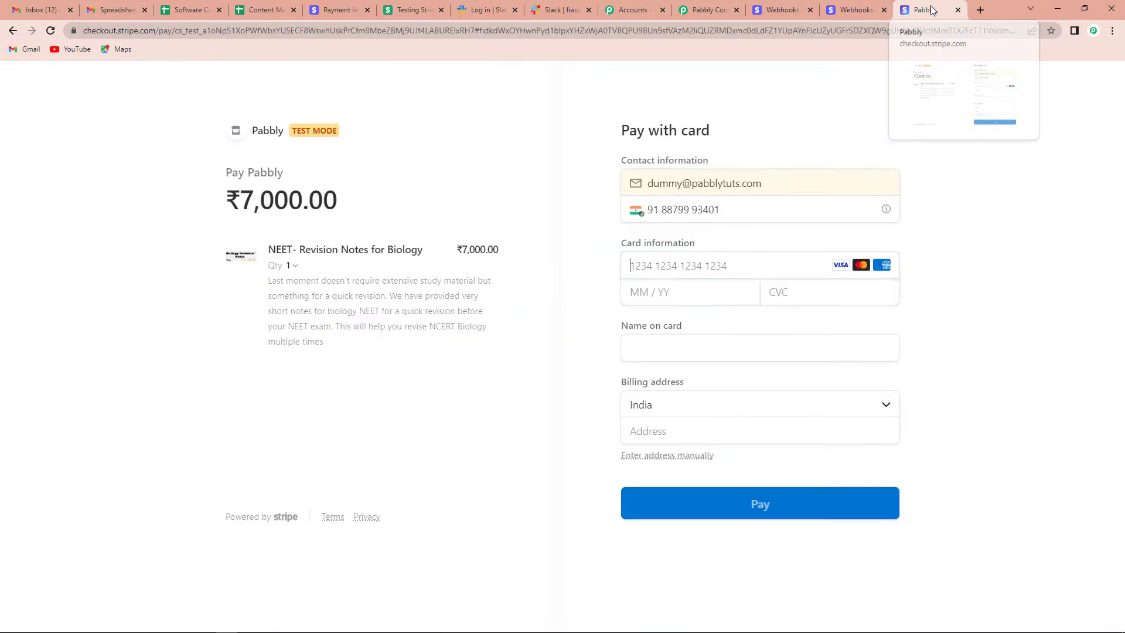
# - Enter the test card number, expiry 01/39, CVC 123 and the cardholder name
pyautogui.hotkey('ctrl', 'v')
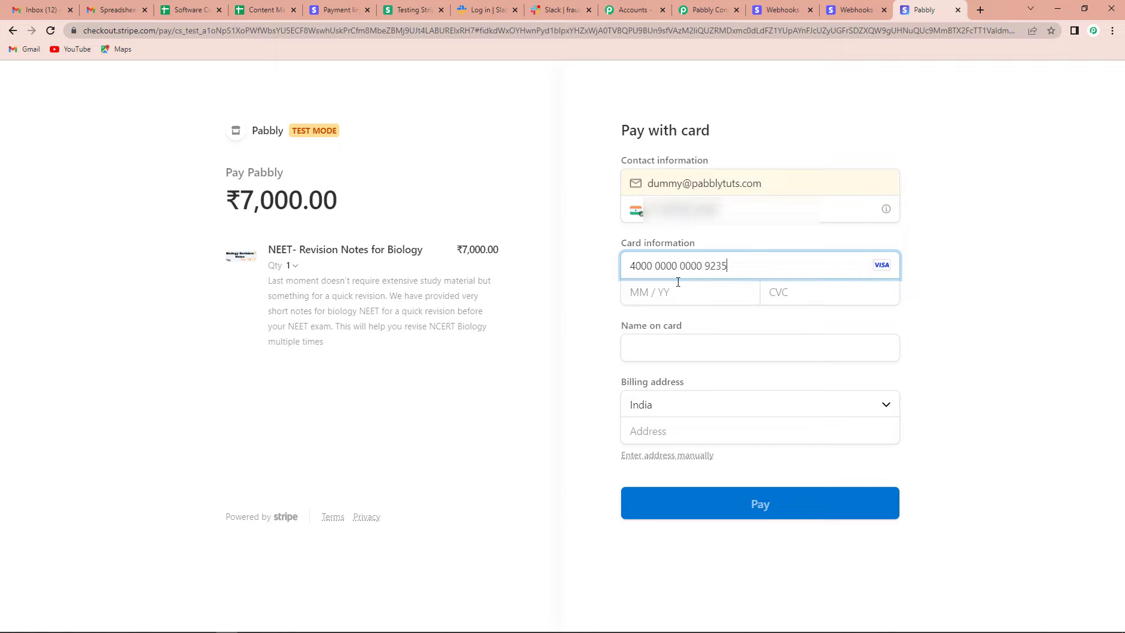
pyautogui.click(676, 293)
pyautogui.write('01 / ')
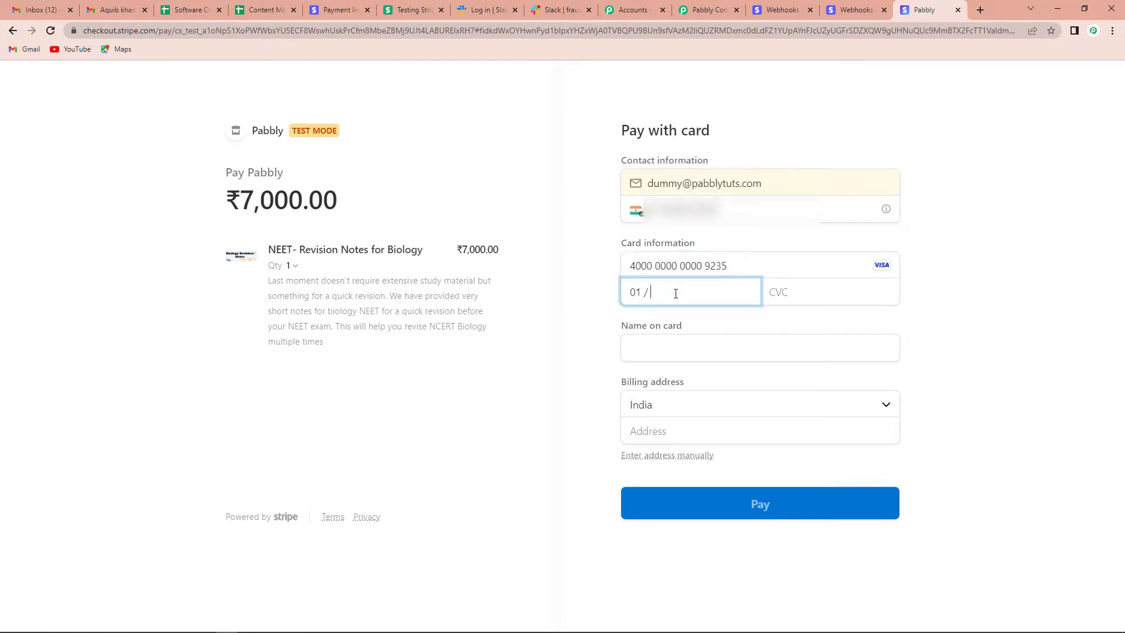
pyautogui.write('39')
pyautogui.click(770, 296)
pyautogui.write('123')
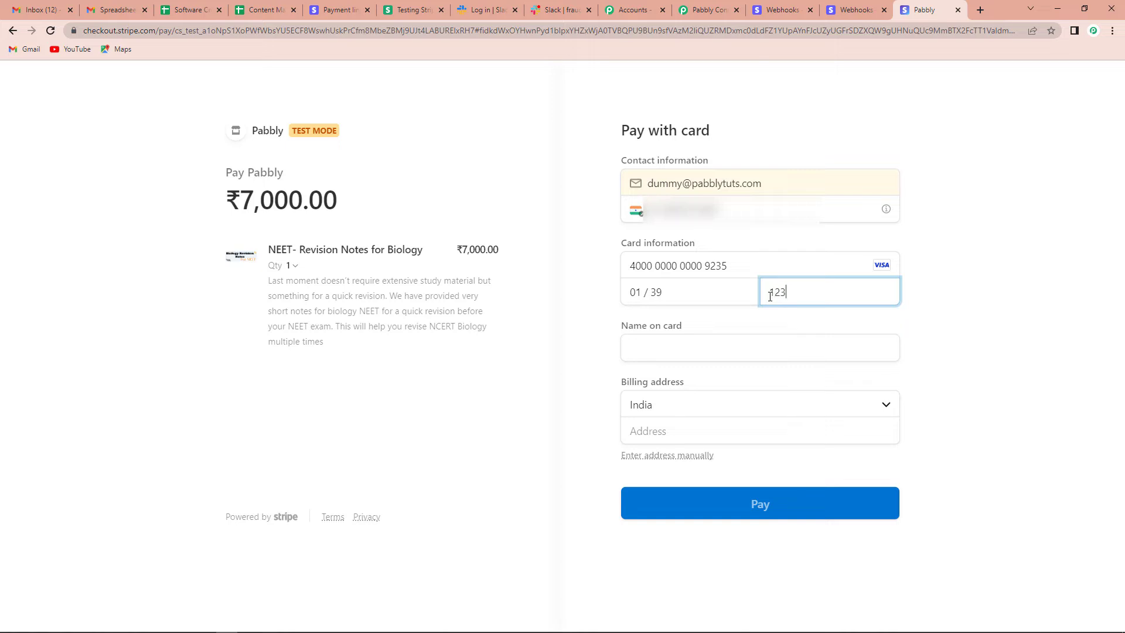
pyautogui.click(738, 353)
pyautogui.write('D')
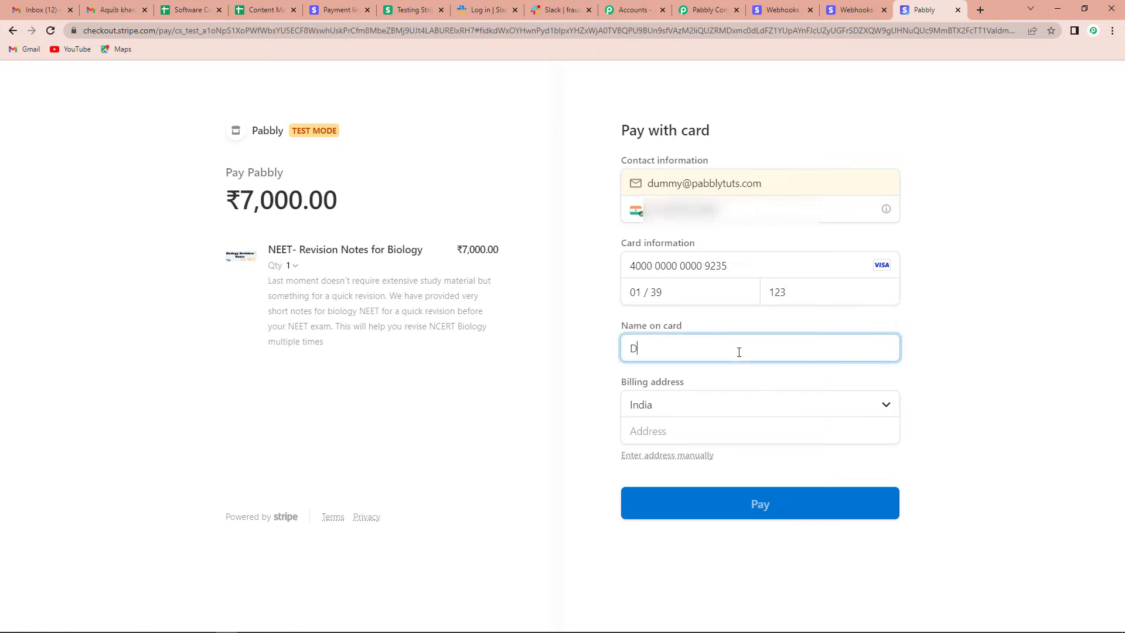
pyautogui.write('ummyDeo')
# - Fill in the billing address with state Madhya Pradesh and submit the ₹7,000 payment
pyautogui.click(701, 429)
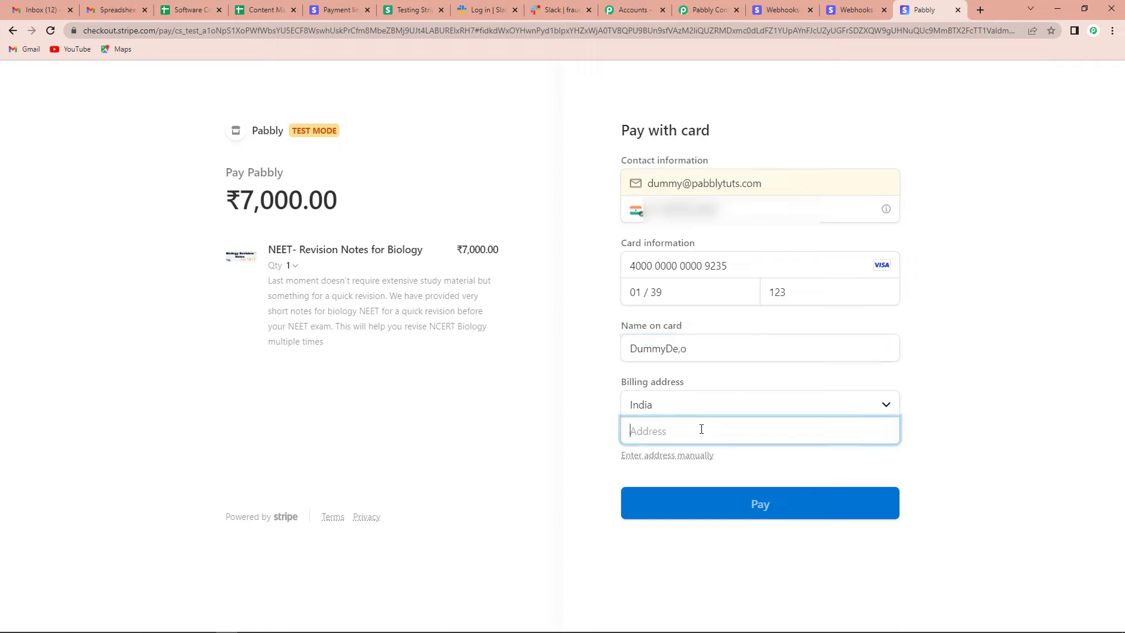
pyautogui.write('Random Address')
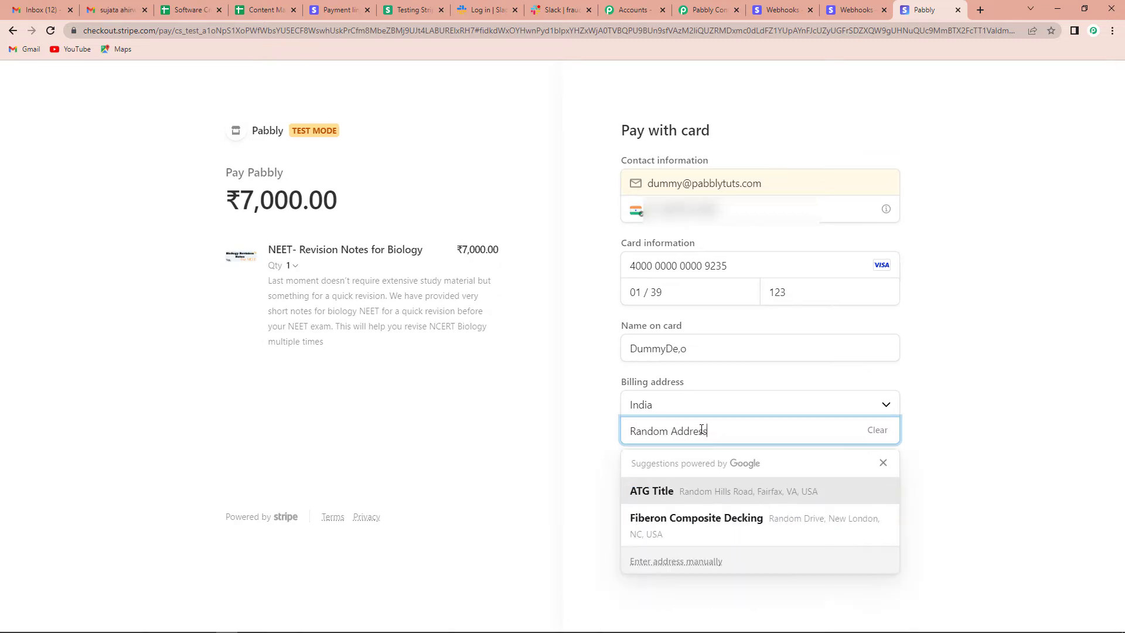
pyautogui.click(956, 479)
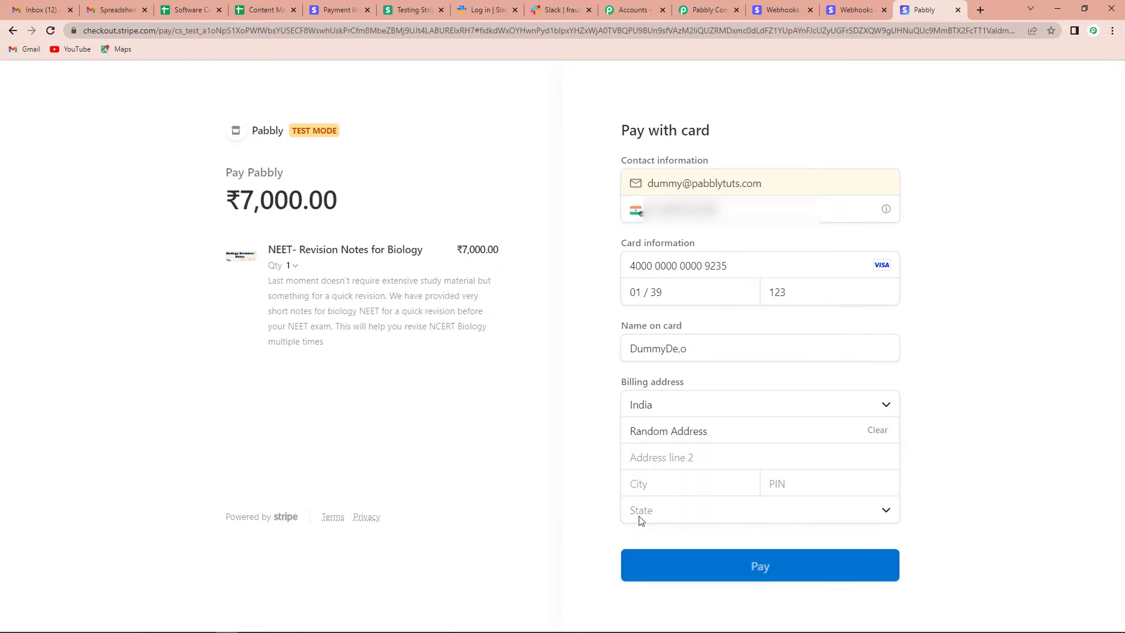
pyautogui.click(654, 457)
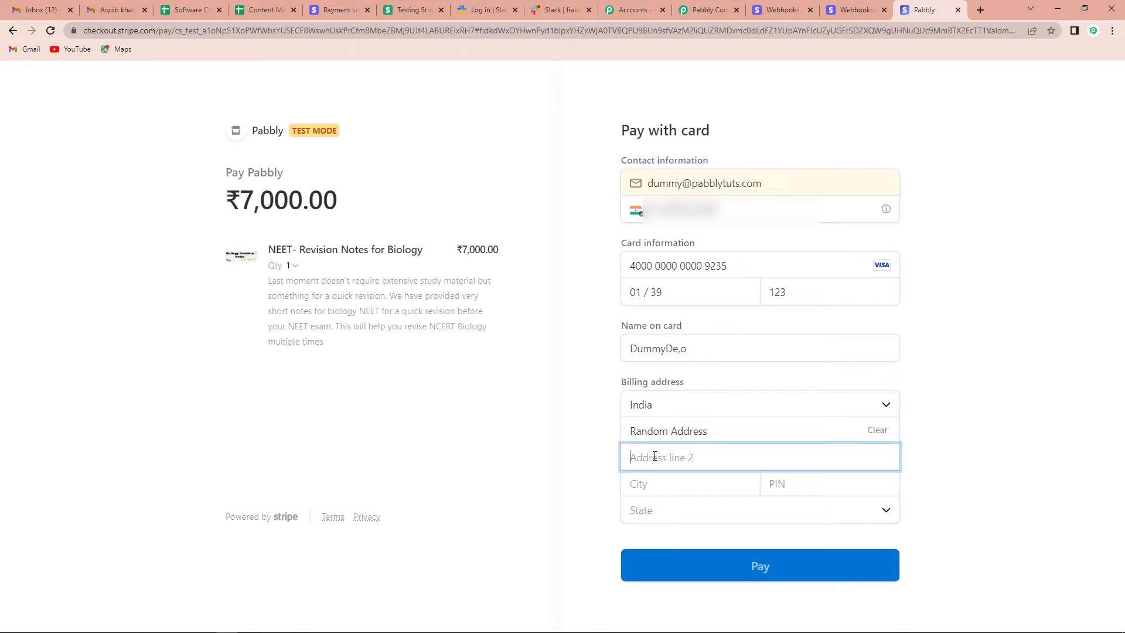
pyautogui.write('Random')
pyautogui.click(671, 485)
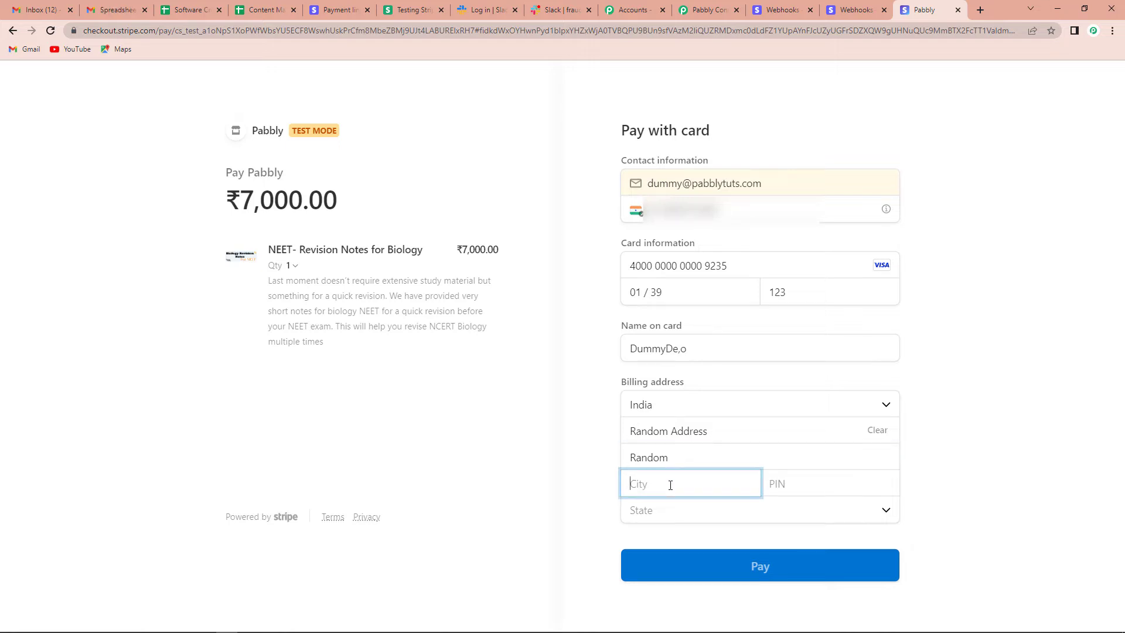
pyautogui.write('Randpm')
pyautogui.click(820, 495)
pyautogui.write('462042')
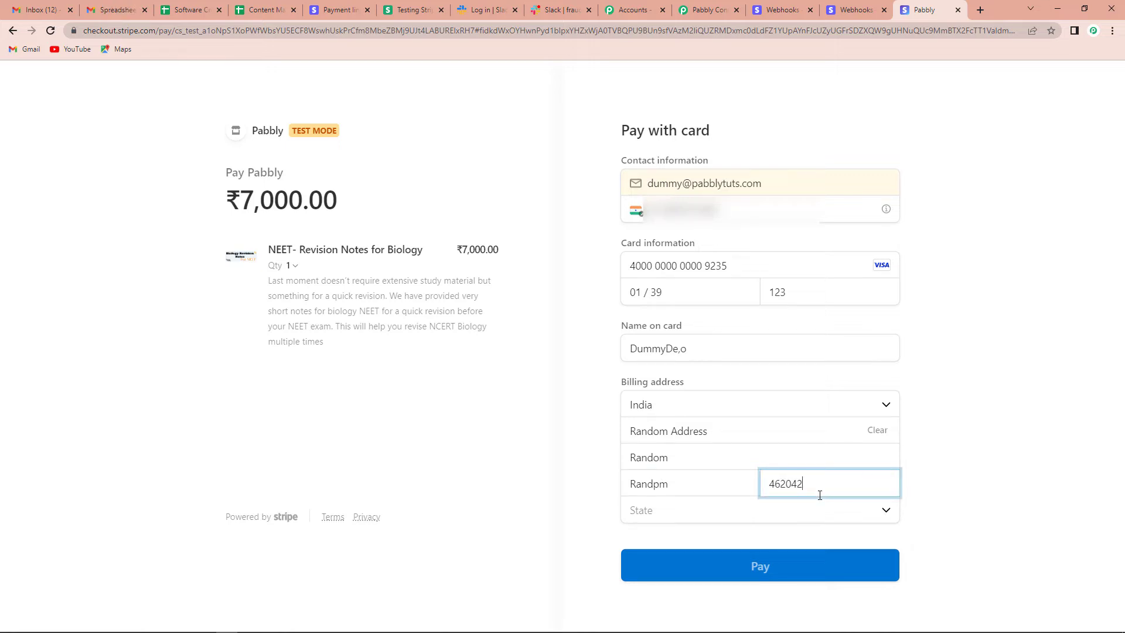
pyautogui.click(716, 510)
pyautogui.click(716, 489)
pyautogui.click(771, 578)
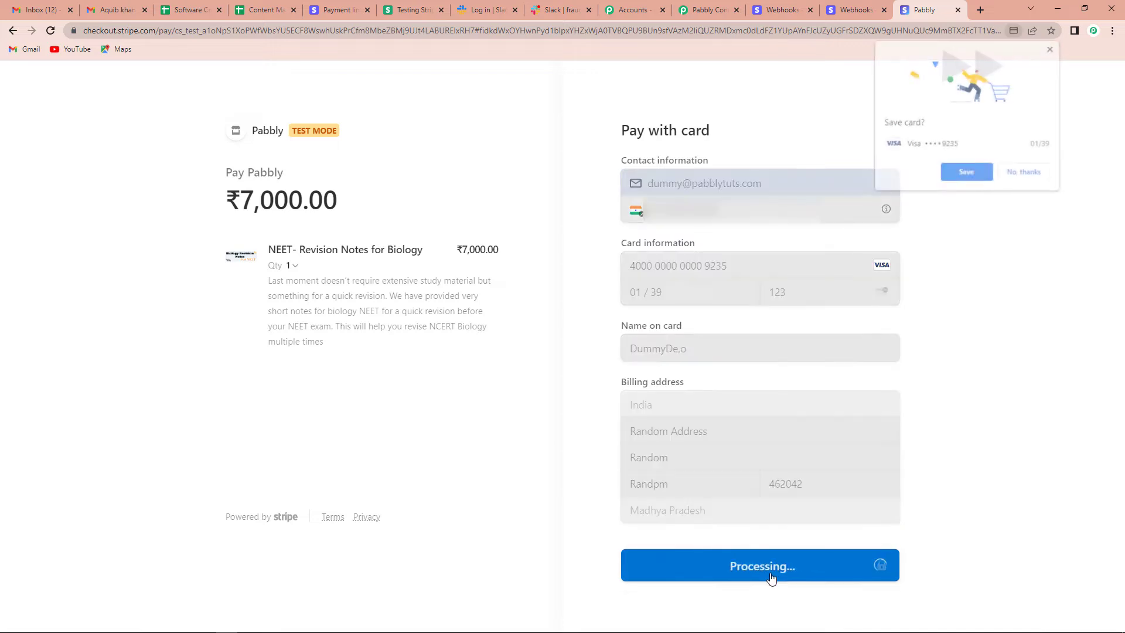
pyautogui.click(1041, 177)
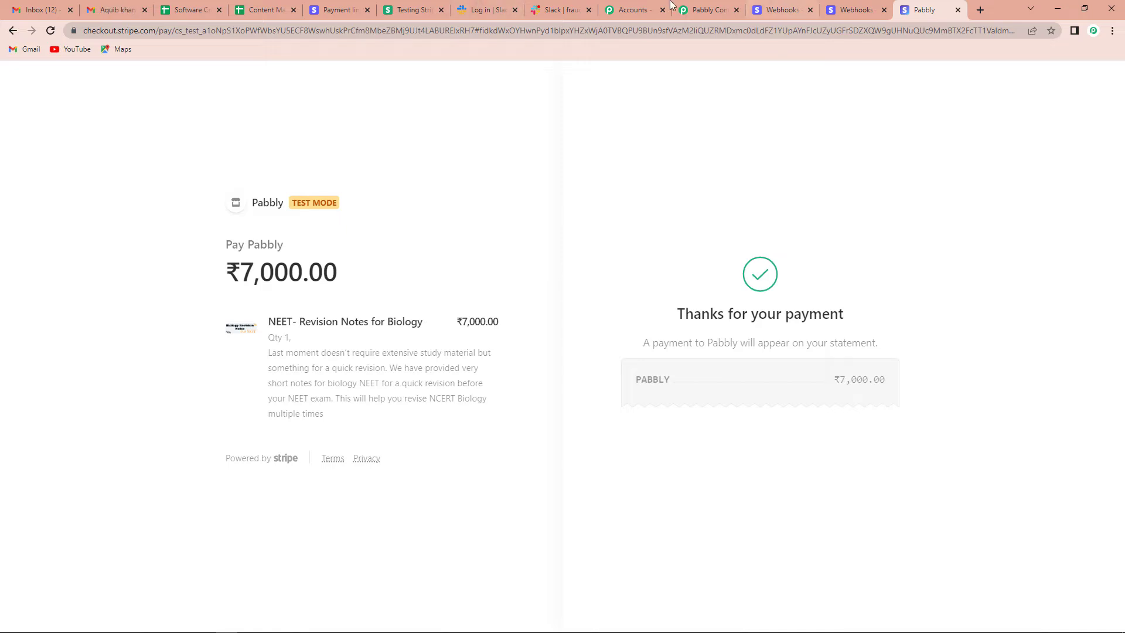
# - After the thank-you confirmation, switch back to the Pabbly Connect workflow
pyautogui.click(705, 10)
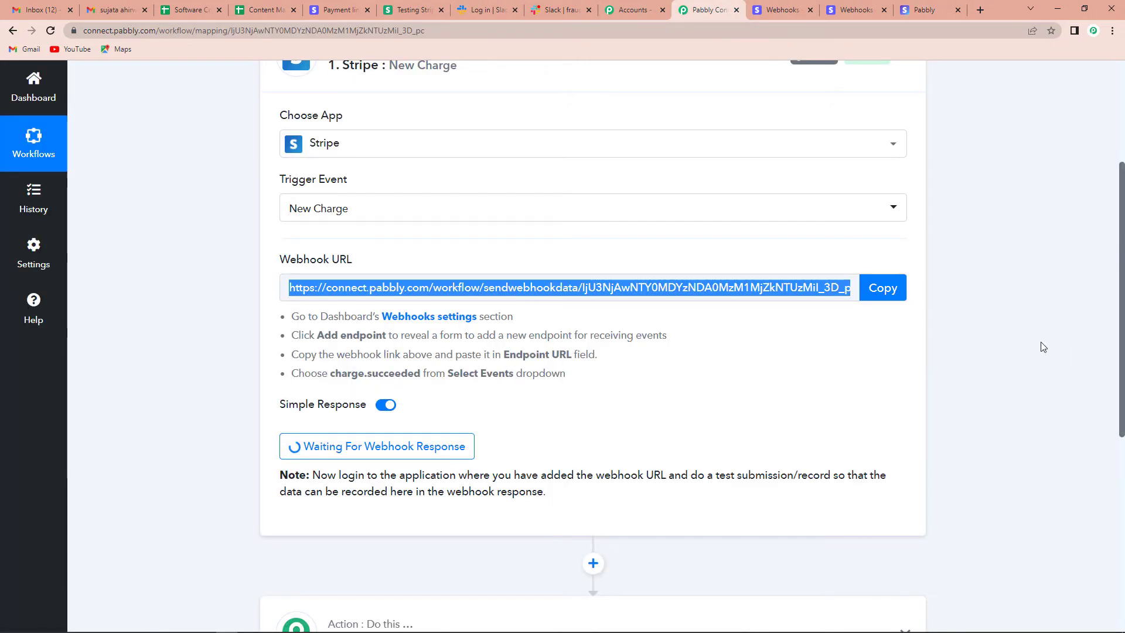
# - Check the captured Stripe charge response for risk level elevated and risk score 73
pyautogui.scroll(-2, 1044, 346)
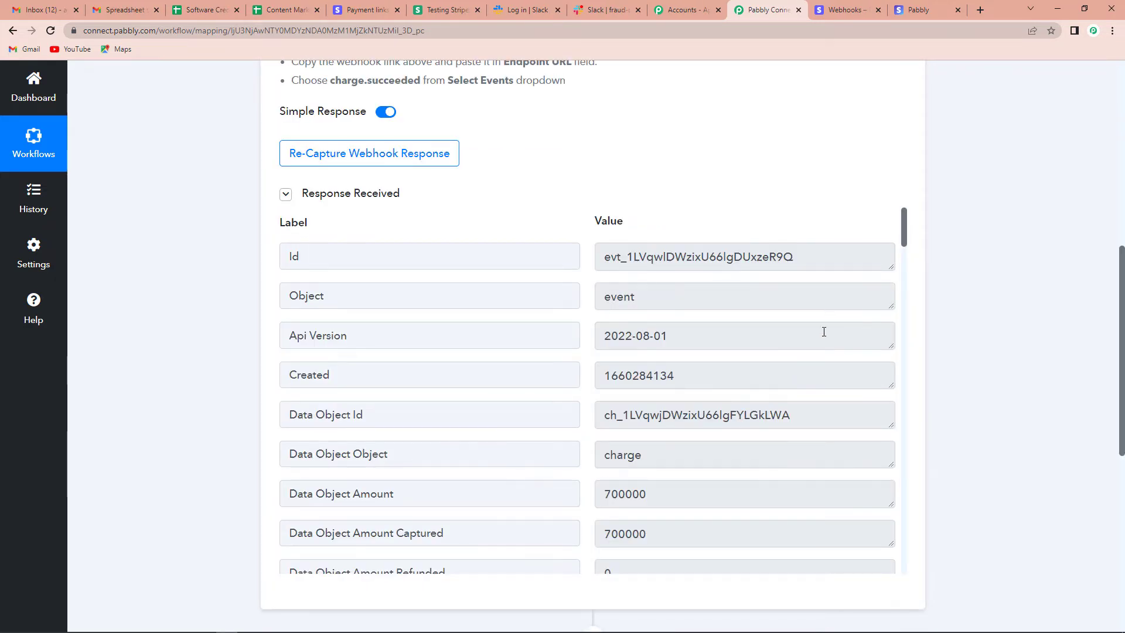
pyautogui.scroll(-2, 819, 342)
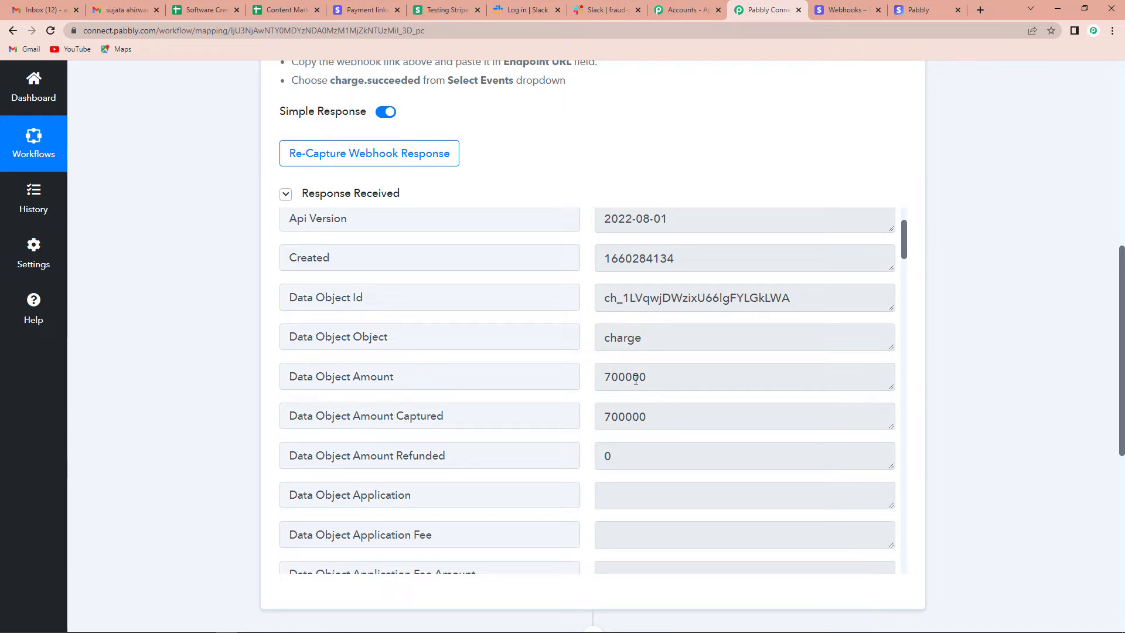
pyautogui.scroll(-2, 652, 386)
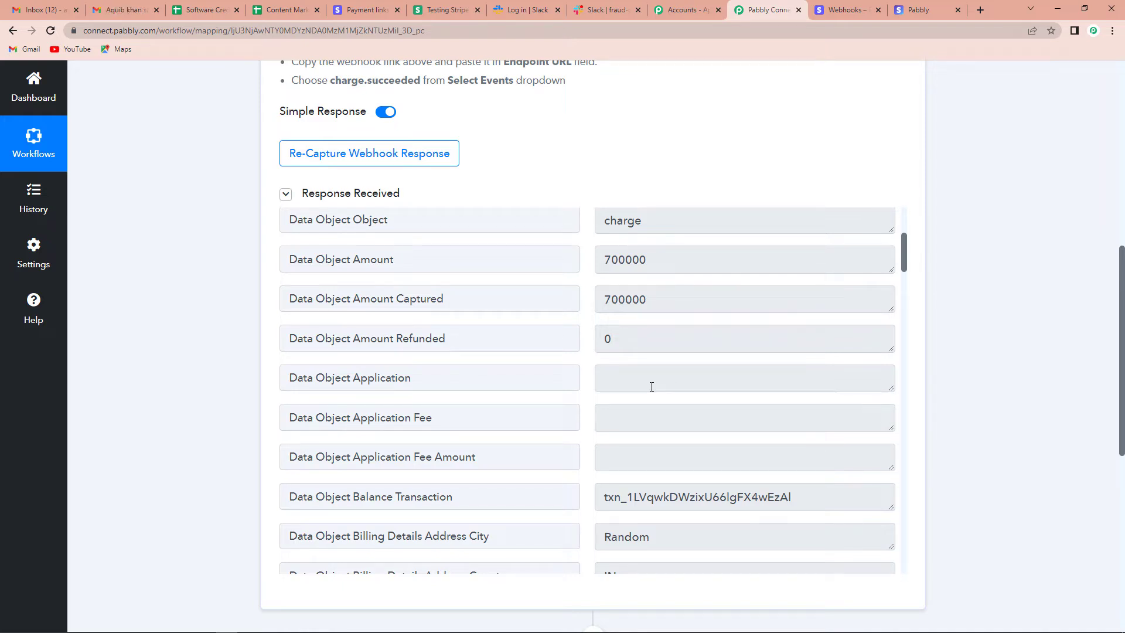
pyautogui.scroll(-3, 651, 386)
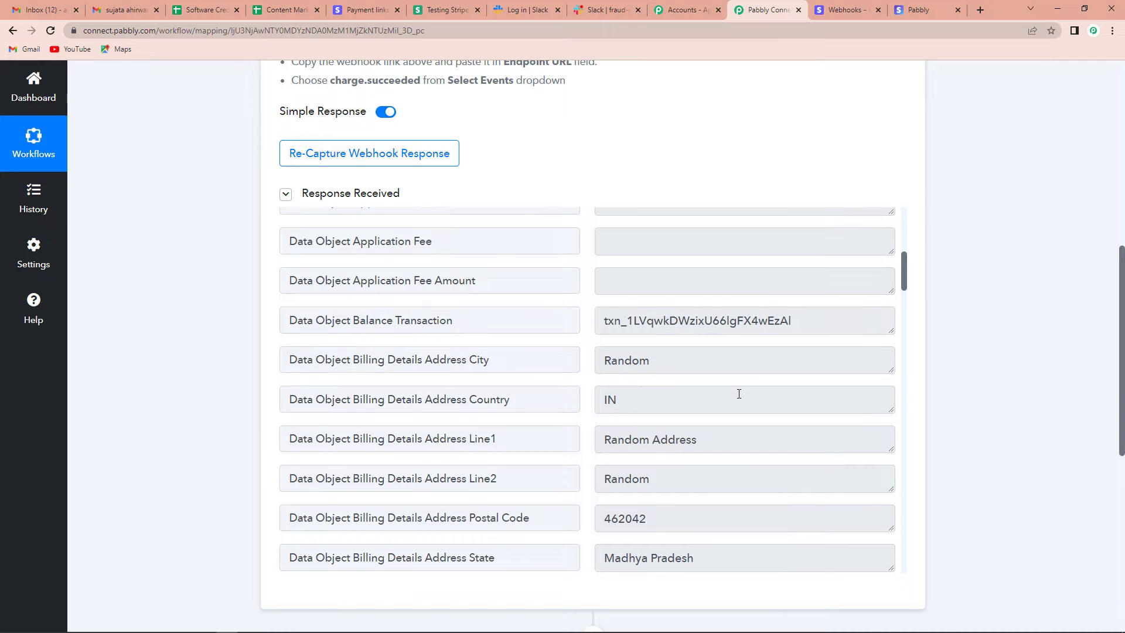
pyautogui.scroll(-4, 738, 392)
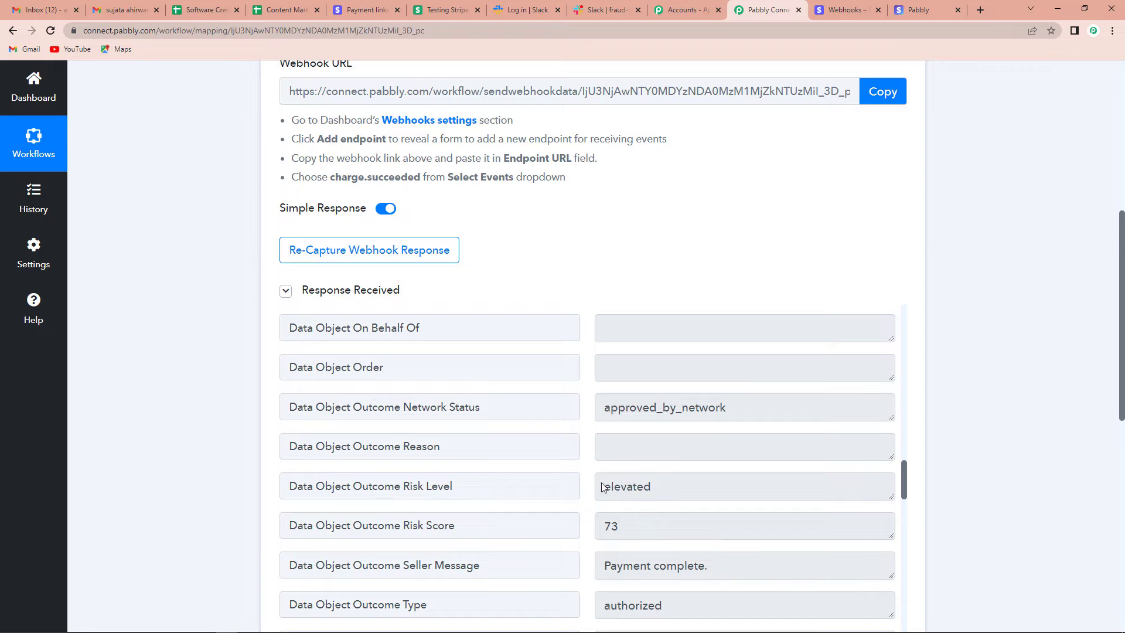
pyautogui.moveTo(668, 486); pyautogui.dragTo(582, 486)
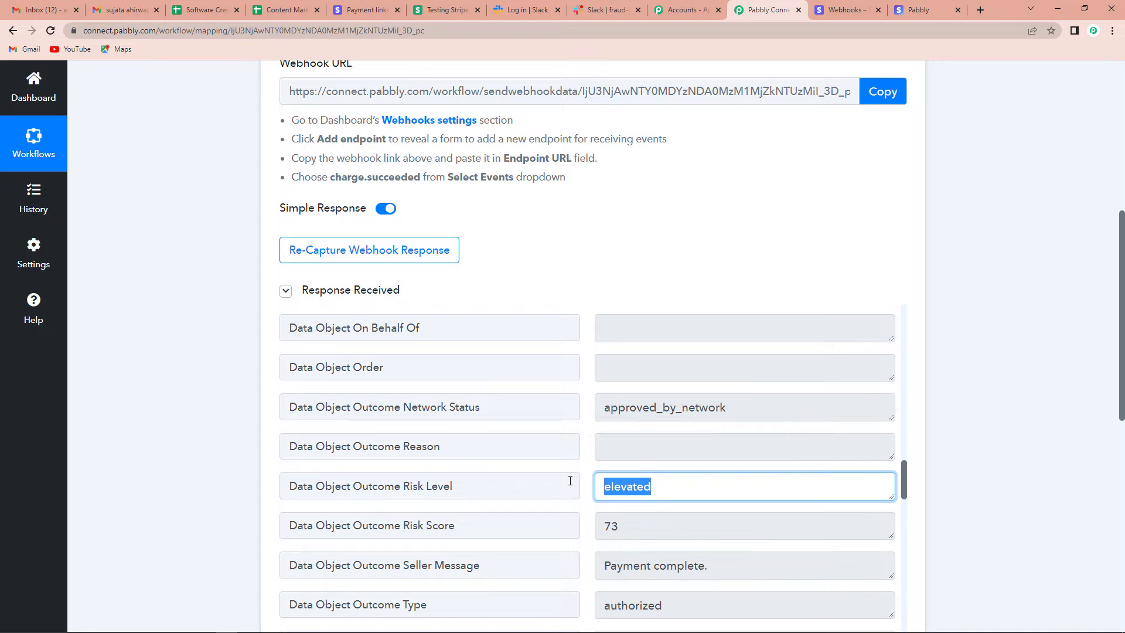
pyautogui.scroll(-8, 1028, 321)
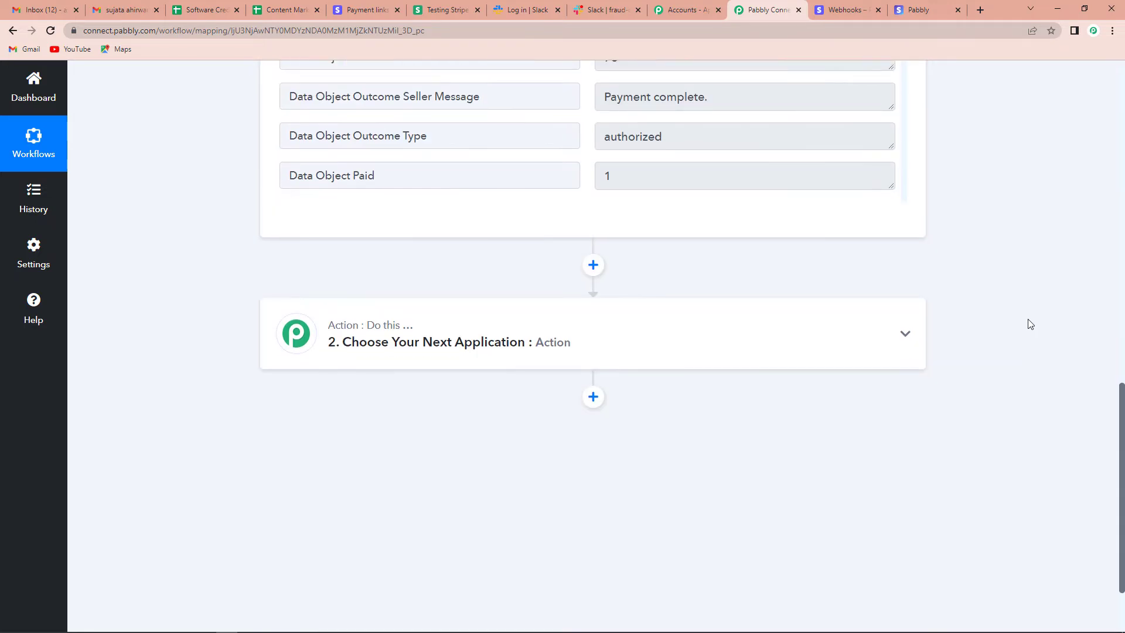
pyautogui.scroll(-1, 1030, 324)
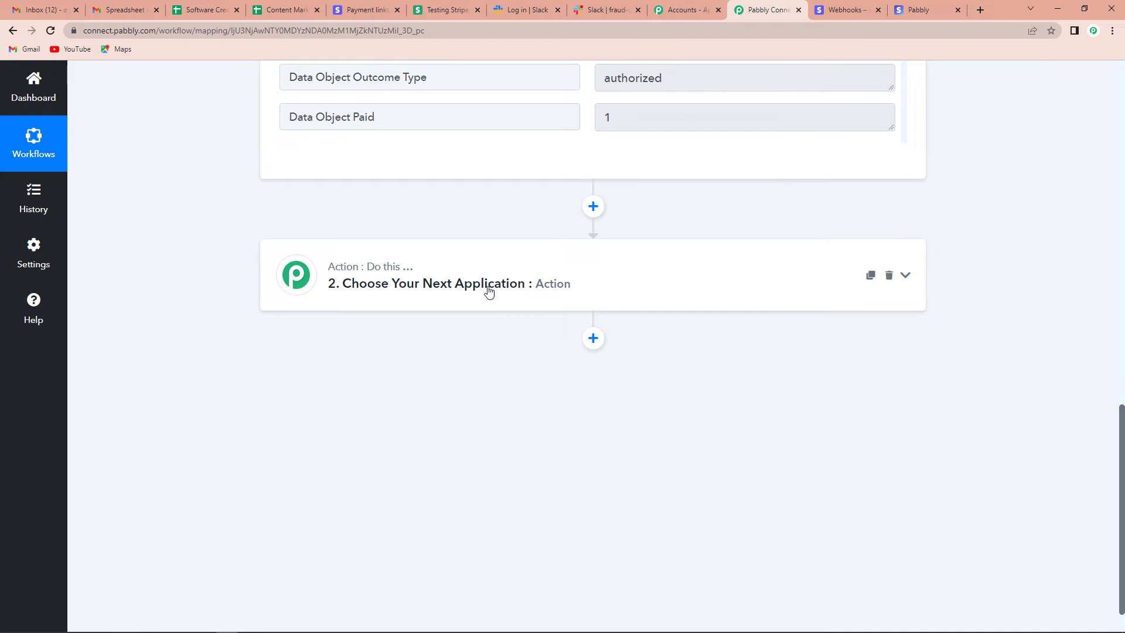
# - Make the next action a Filter on the Data Object Outcome Risk Level field
pyautogui.click(446, 275)
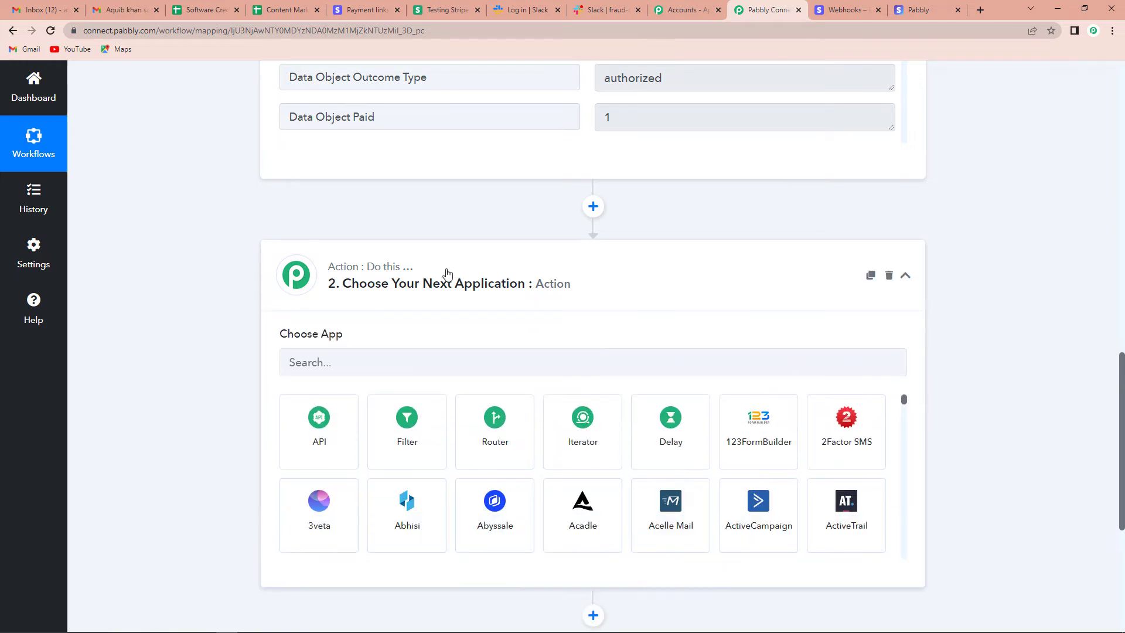
pyautogui.click(408, 427)
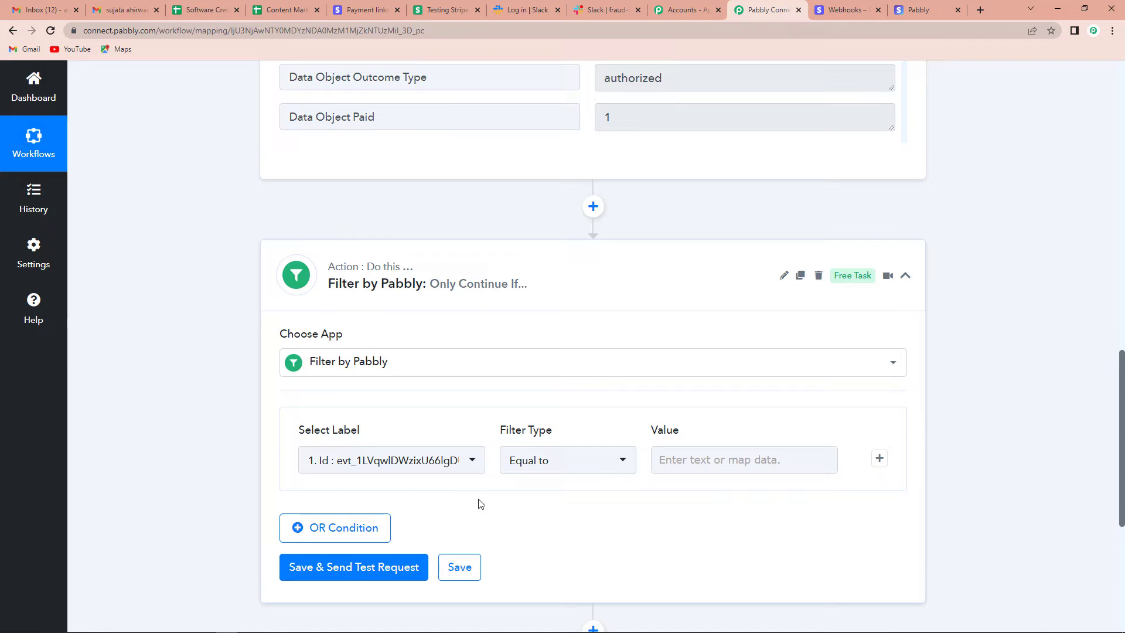
pyautogui.click(473, 466)
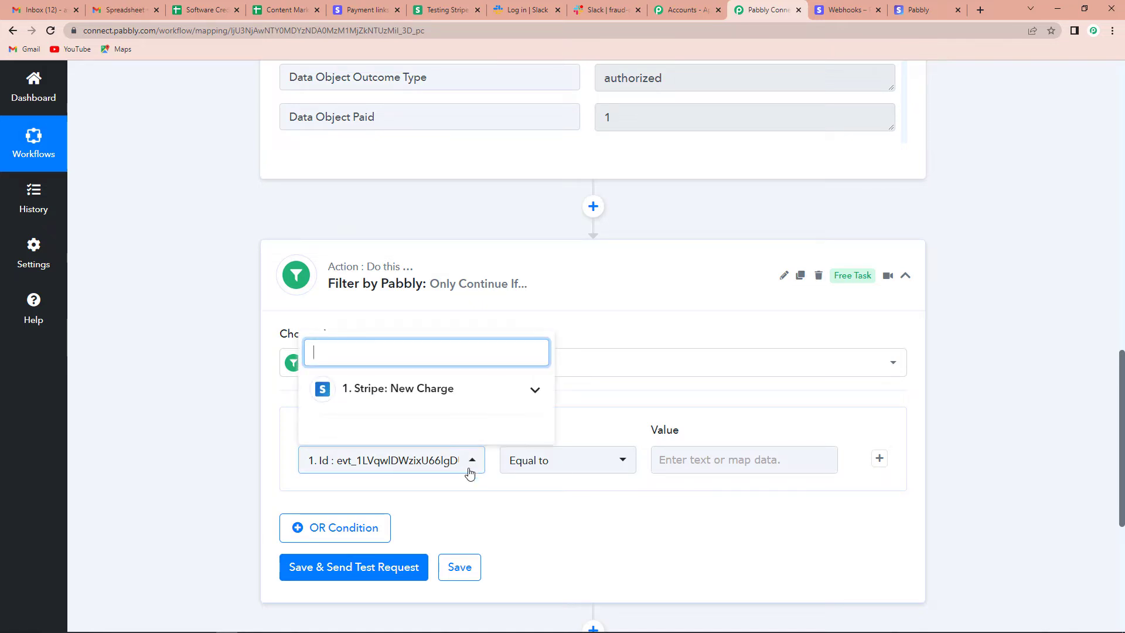
pyautogui.click(406, 390)
pyautogui.scroll(-15, 411, 485)
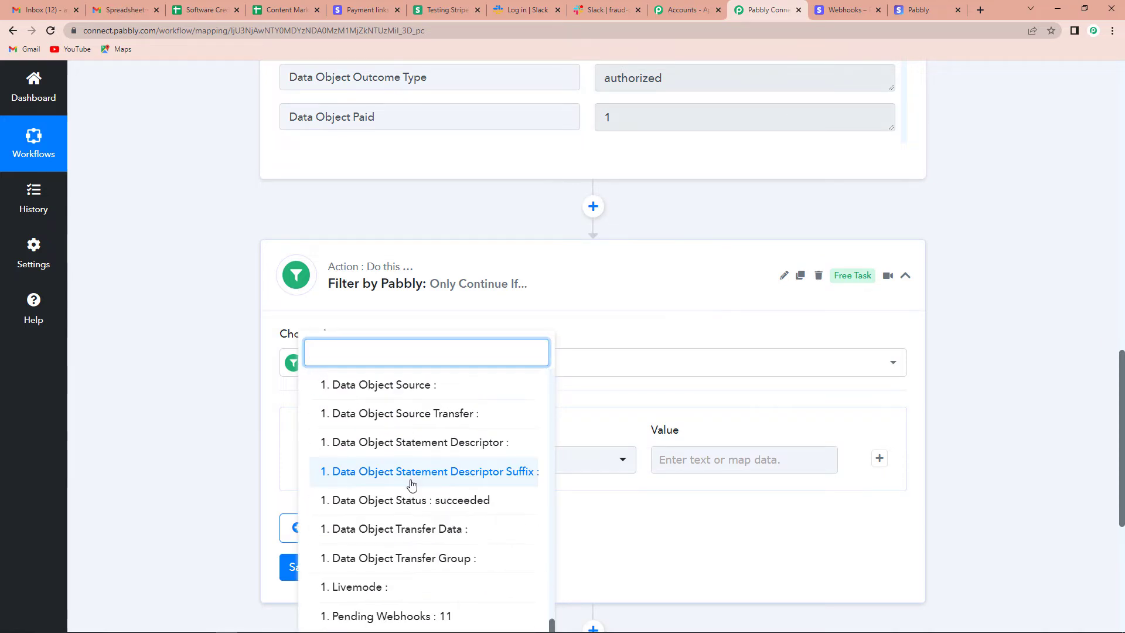
pyautogui.write('level')
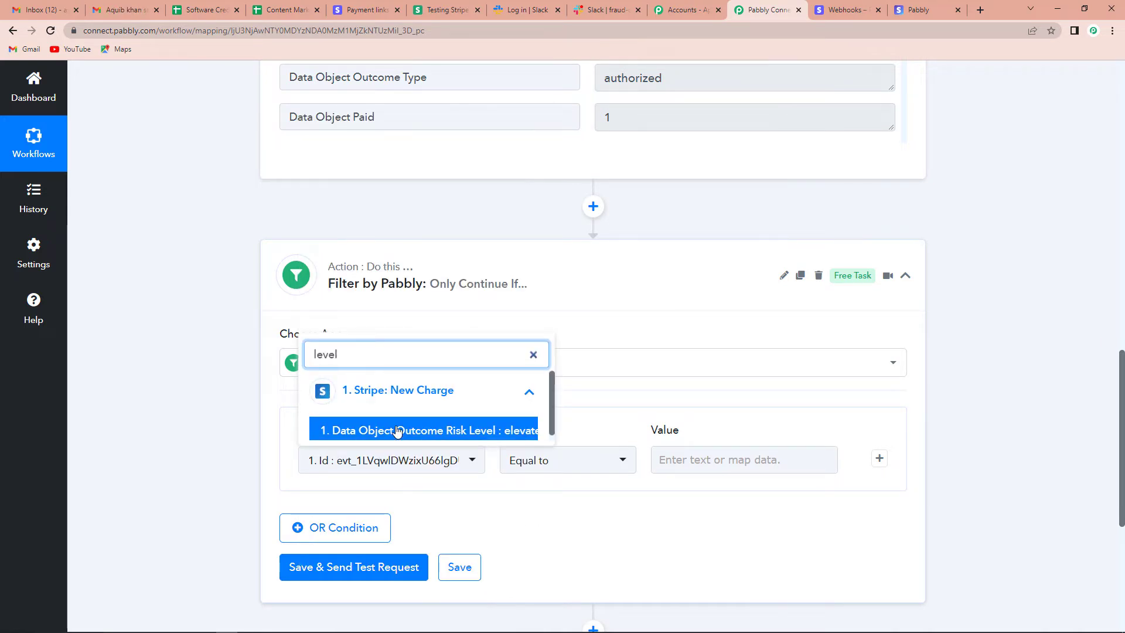
pyautogui.click(397, 431)
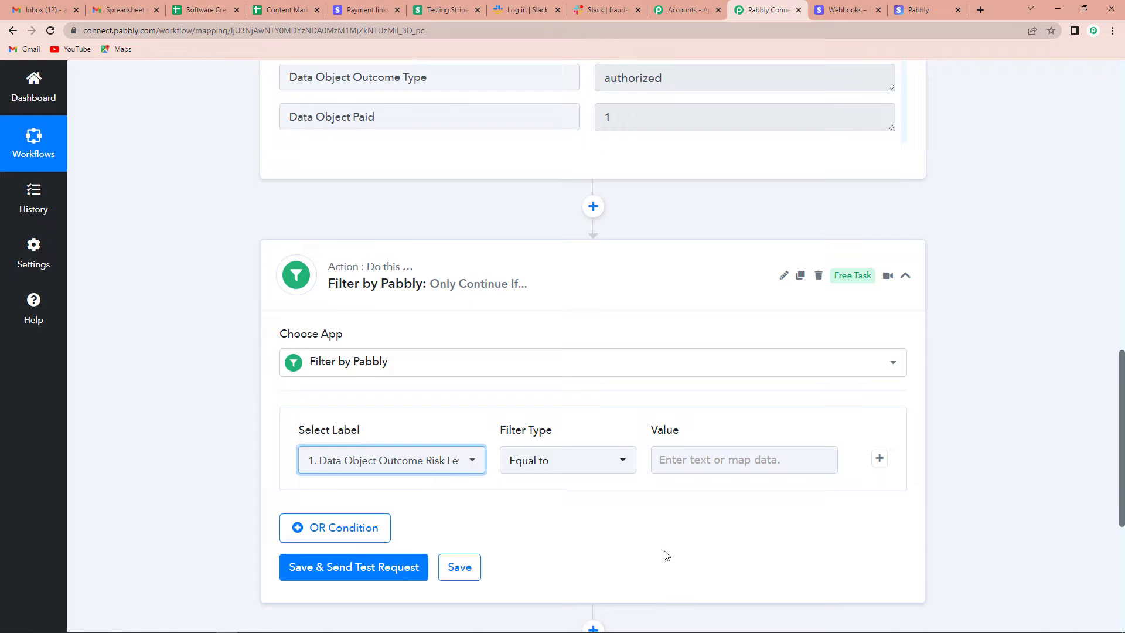
# - Require the risk level to equal 'elevated' and add an OR condition
pyautogui.click(689, 460)
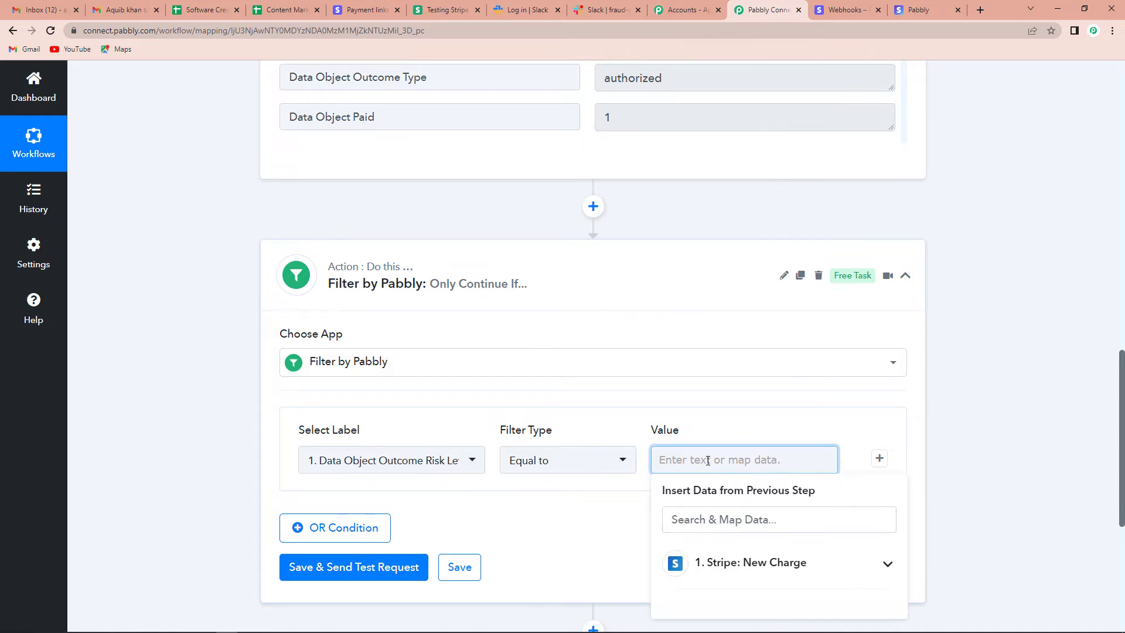
pyautogui.write('elevated')
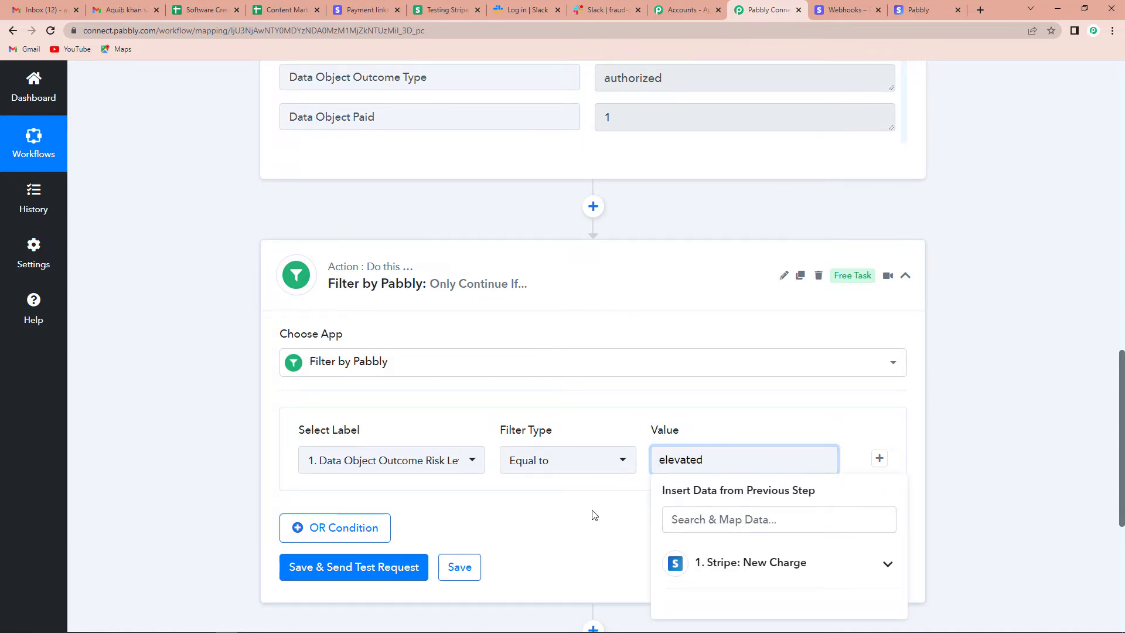
pyautogui.click(315, 535)
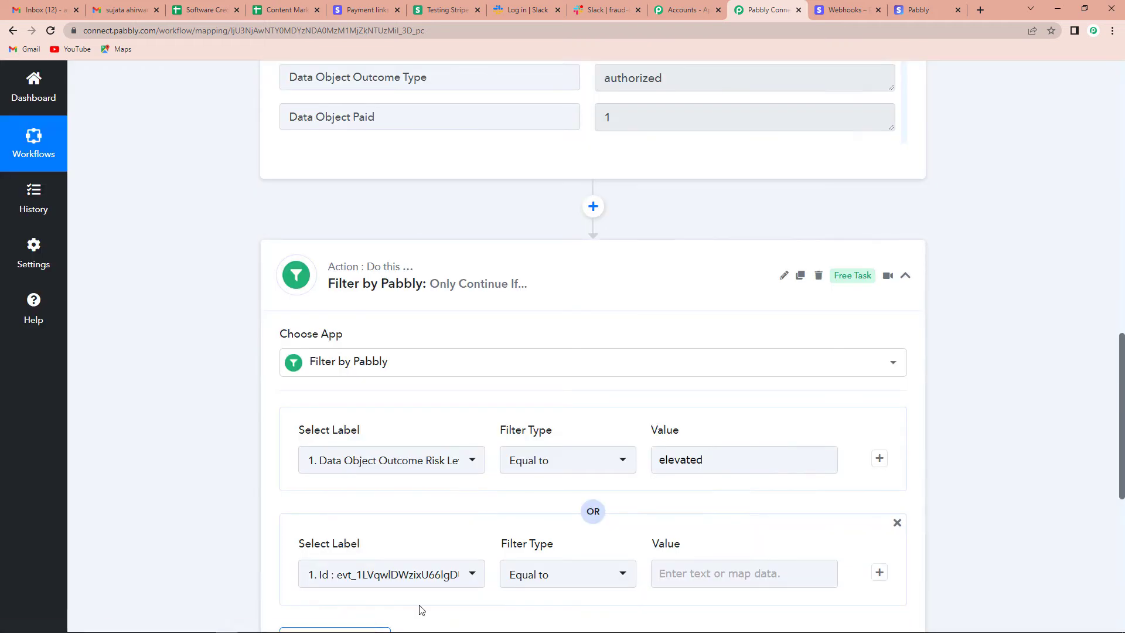
pyautogui.scroll(-6, 440, 586)
# - Set the OR condition to Outcome Risk Level equal to 'highest', then save and test it
pyautogui.click(439, 223)
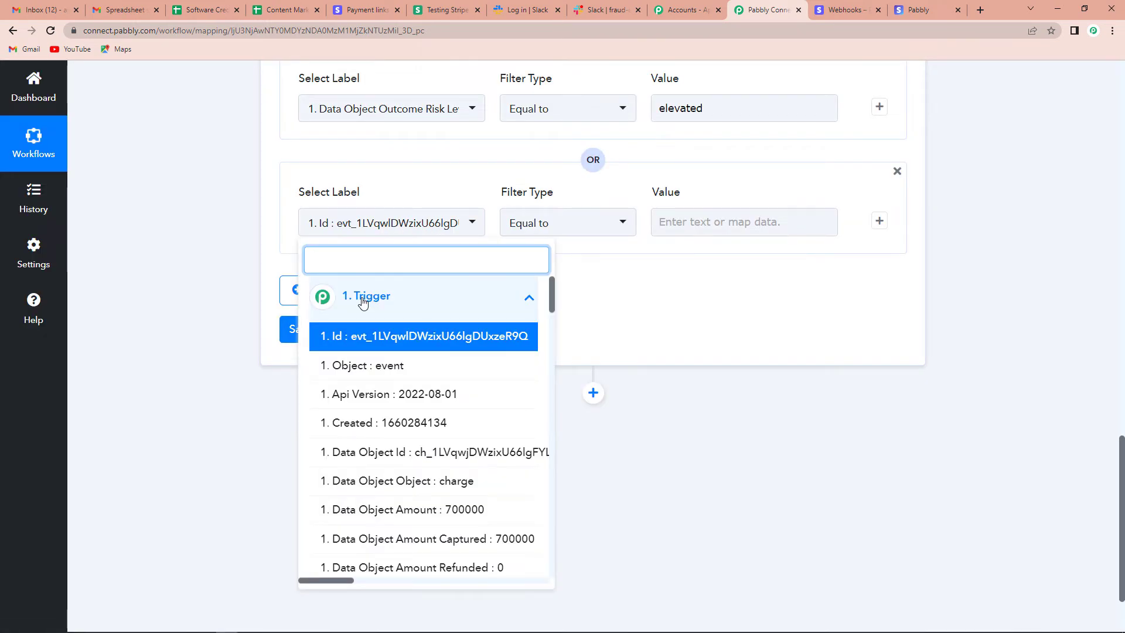
pyautogui.write('level')
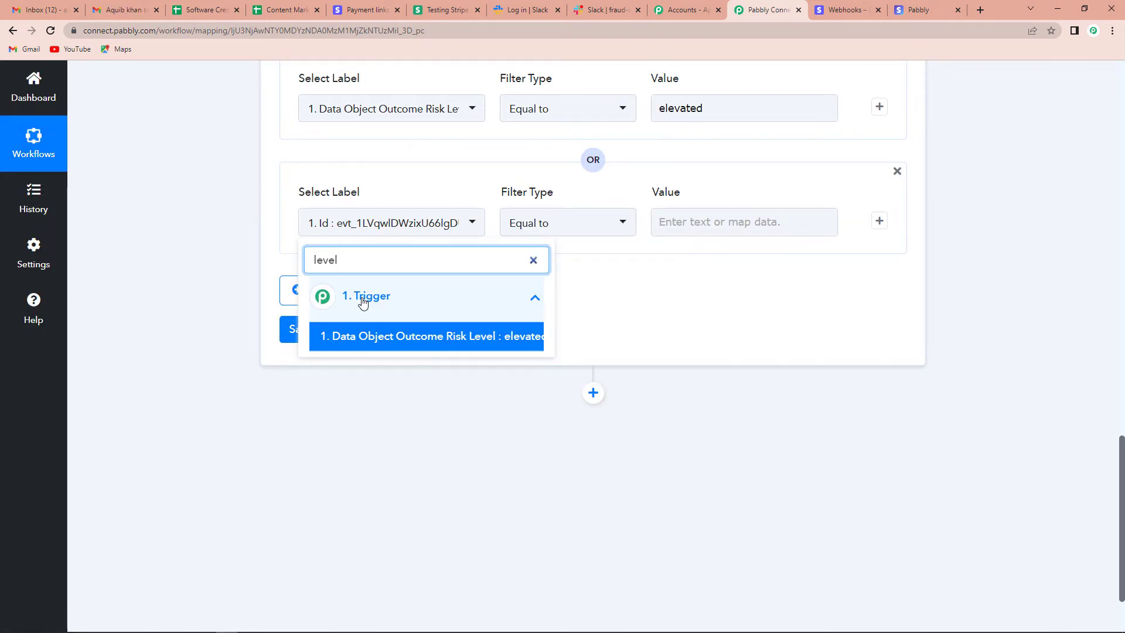
pyautogui.click(427, 338)
pyautogui.click(761, 222)
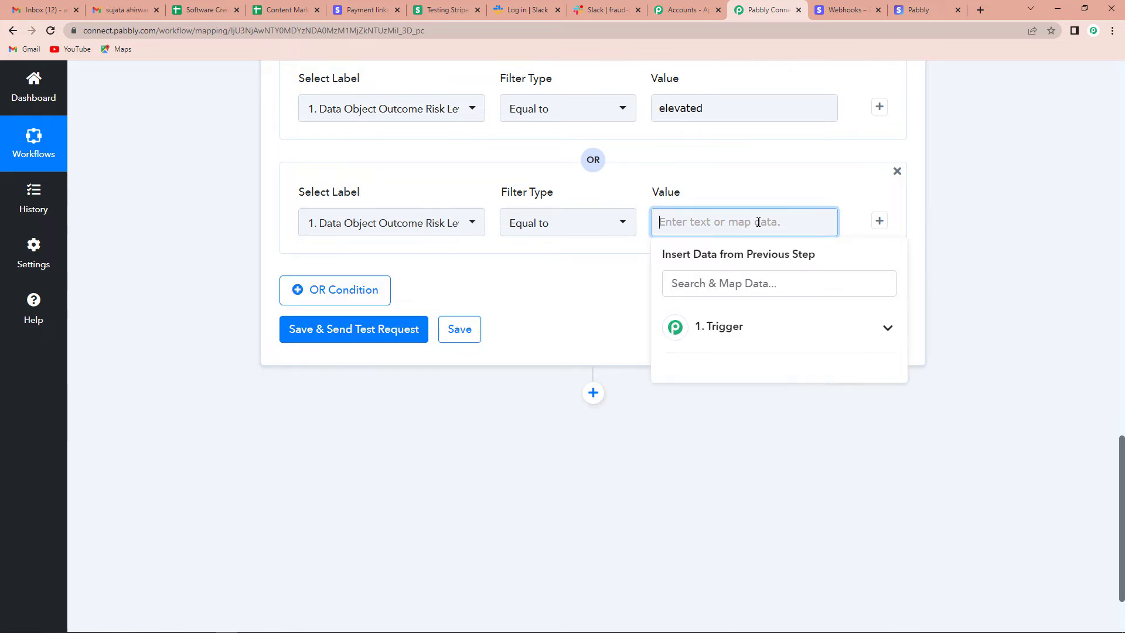
pyautogui.write('highest')
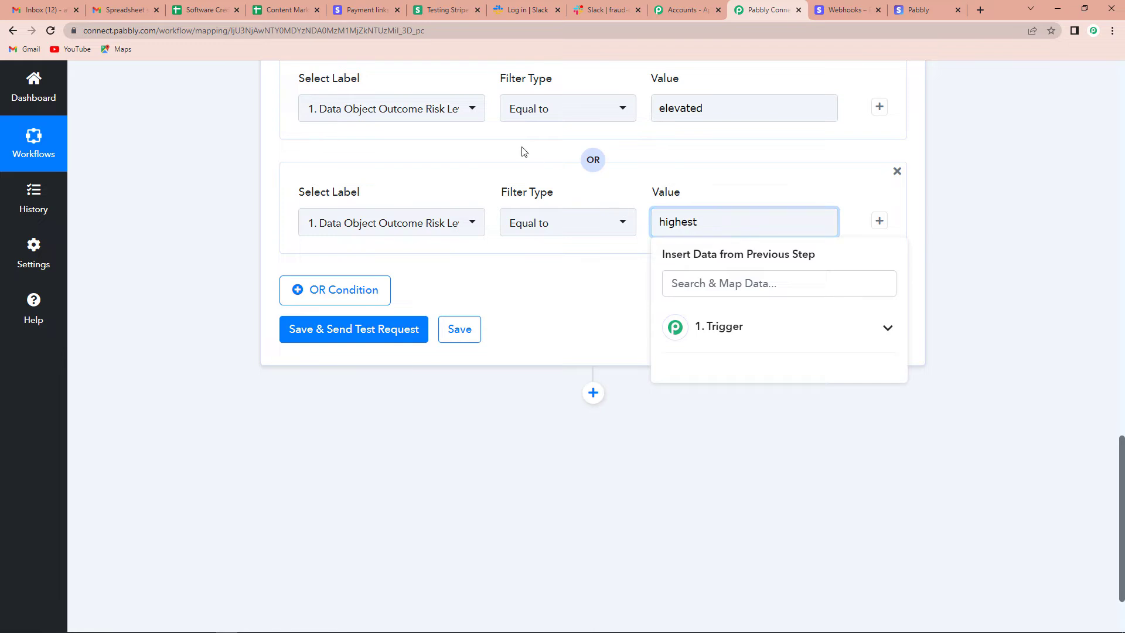
pyautogui.click(359, 331)
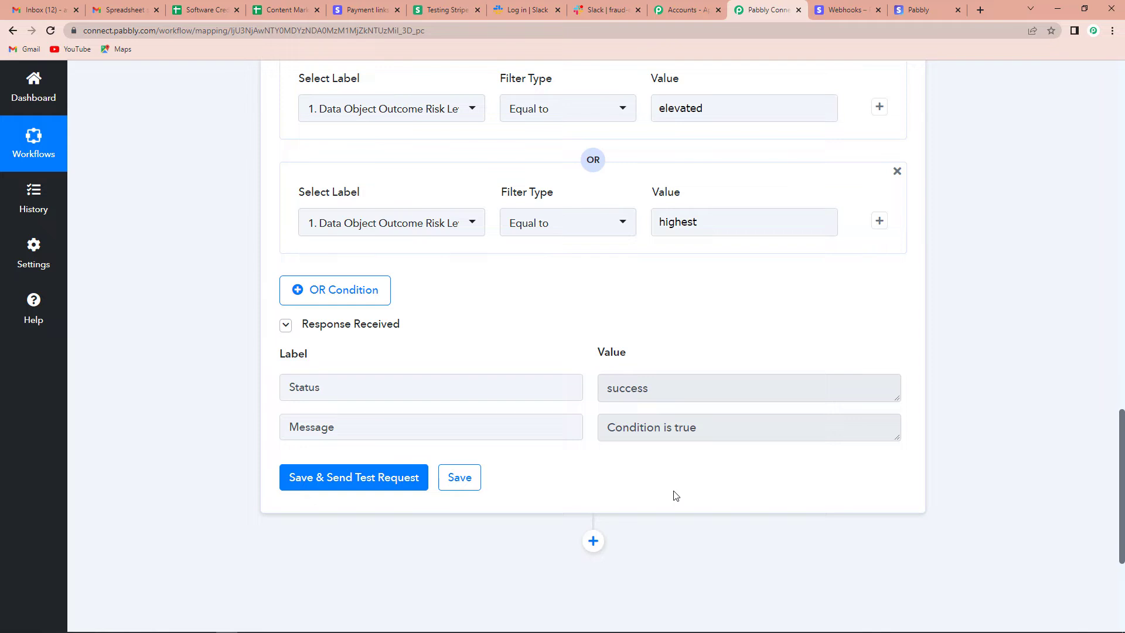
pyautogui.scroll(-3, 1003, 391)
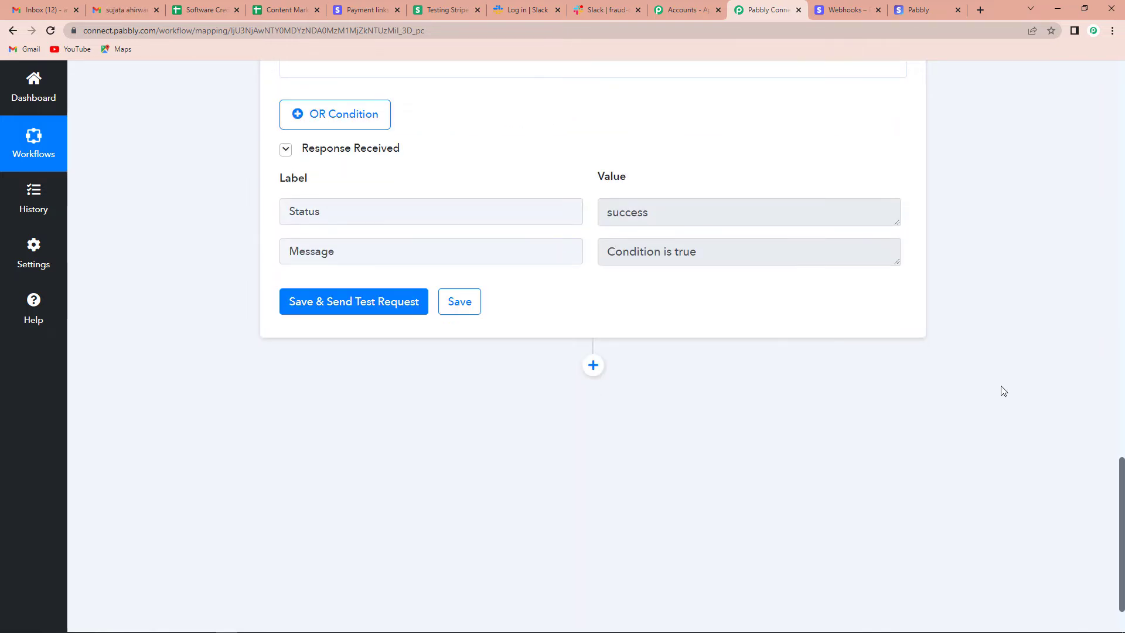
# - Add a Slack Send Channel Message action after the filter and start connecting an account
pyautogui.click(594, 365)
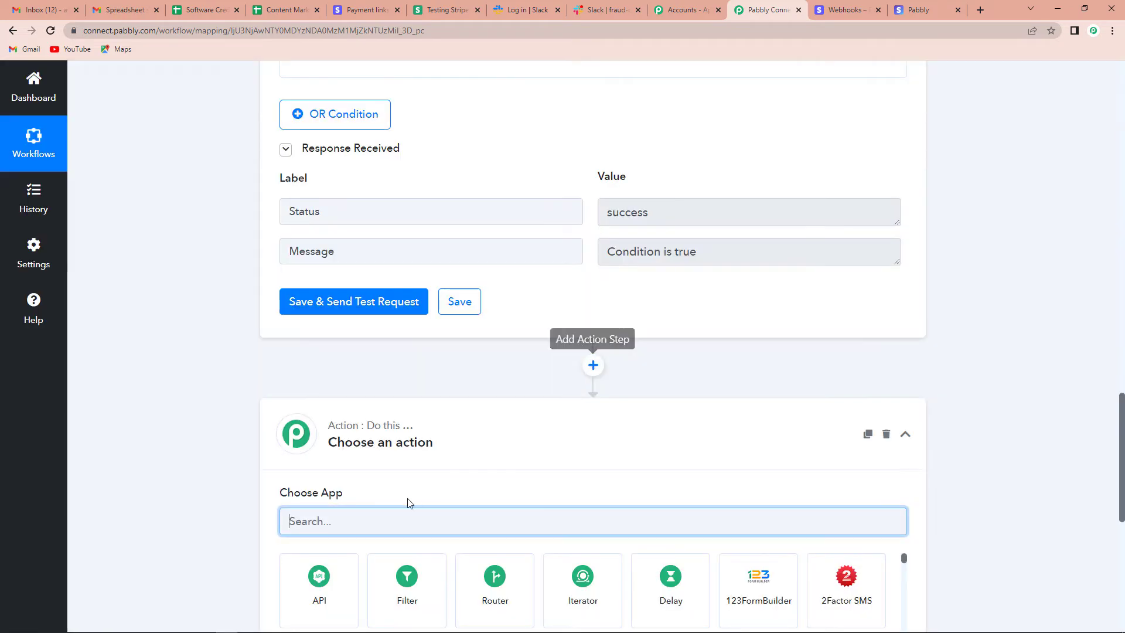
pyautogui.scroll(-1, 395, 430)
pyautogui.scroll(-1, 395, 430)
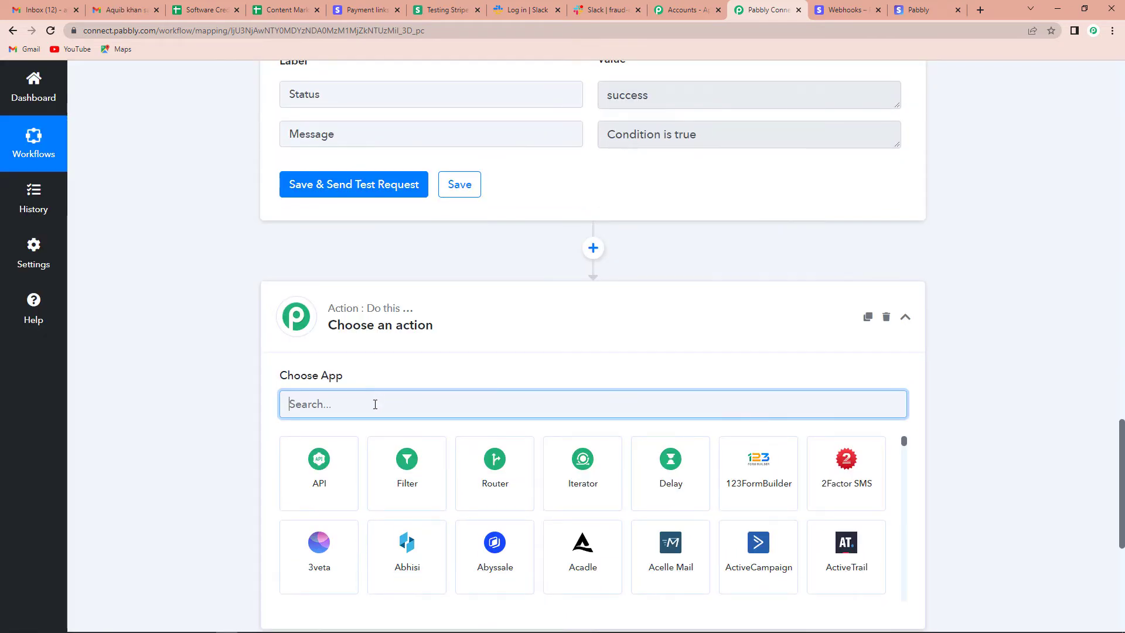
pyautogui.write('slack')
pyautogui.click(304, 511)
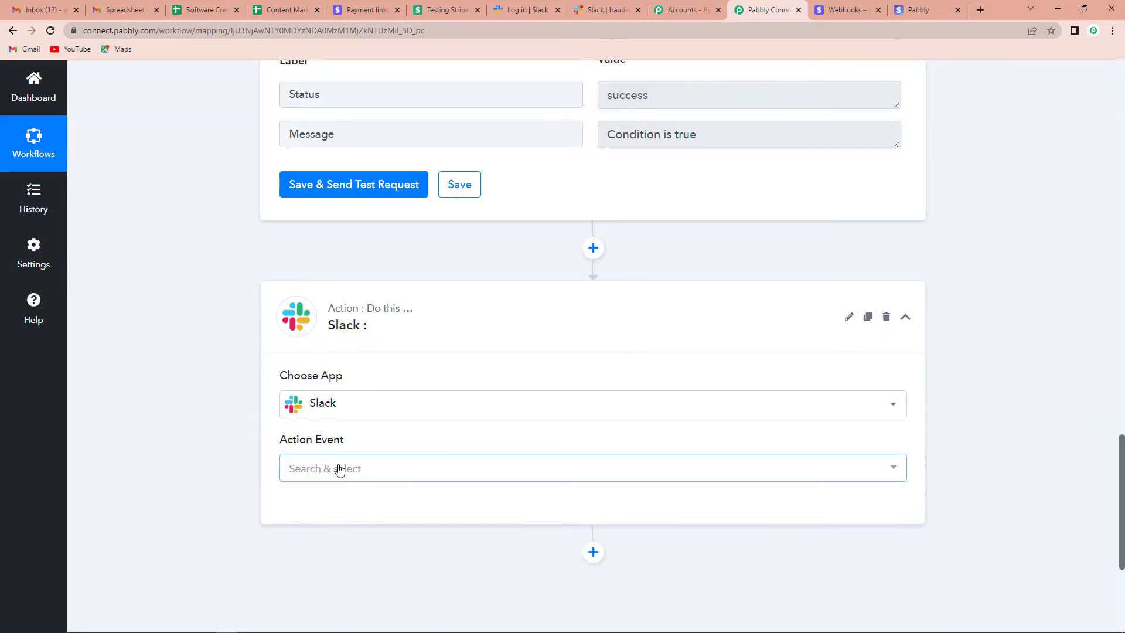
pyautogui.click(339, 467)
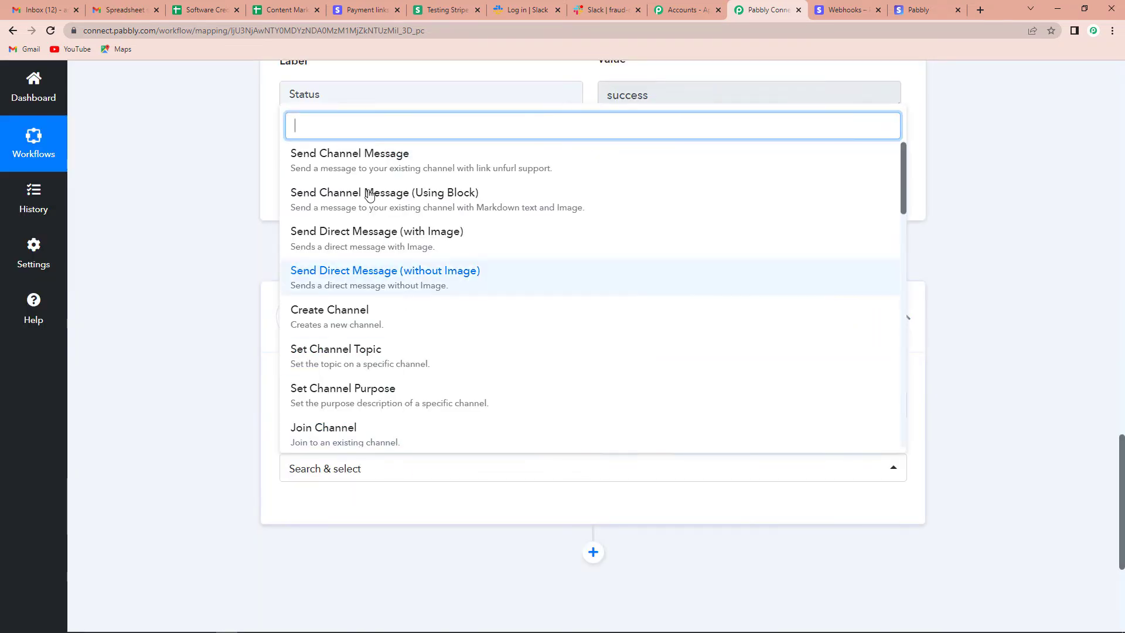
pyautogui.click(364, 155)
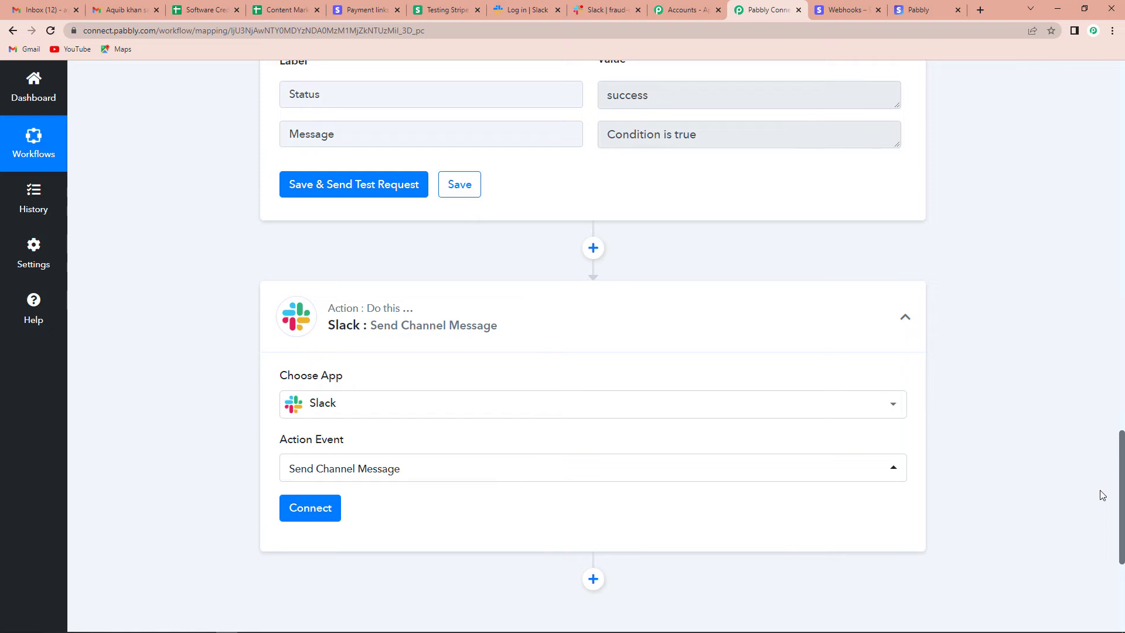
pyautogui.click(296, 516)
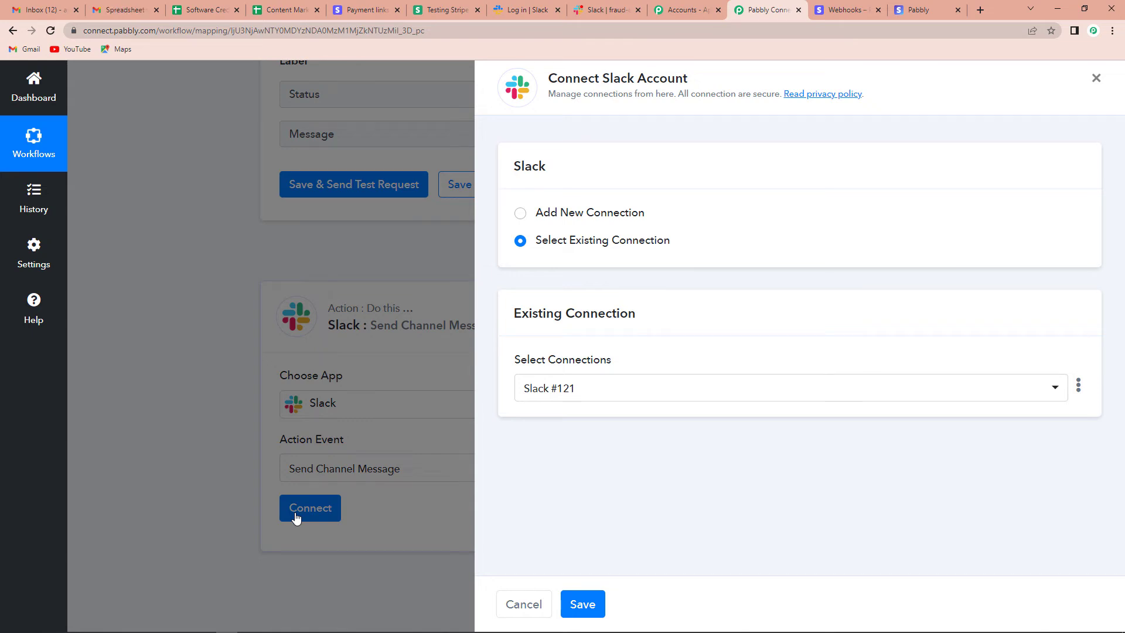
# - Create the Slack #122 connection with the user token type and grant workspace access
pyautogui.click(520, 213)
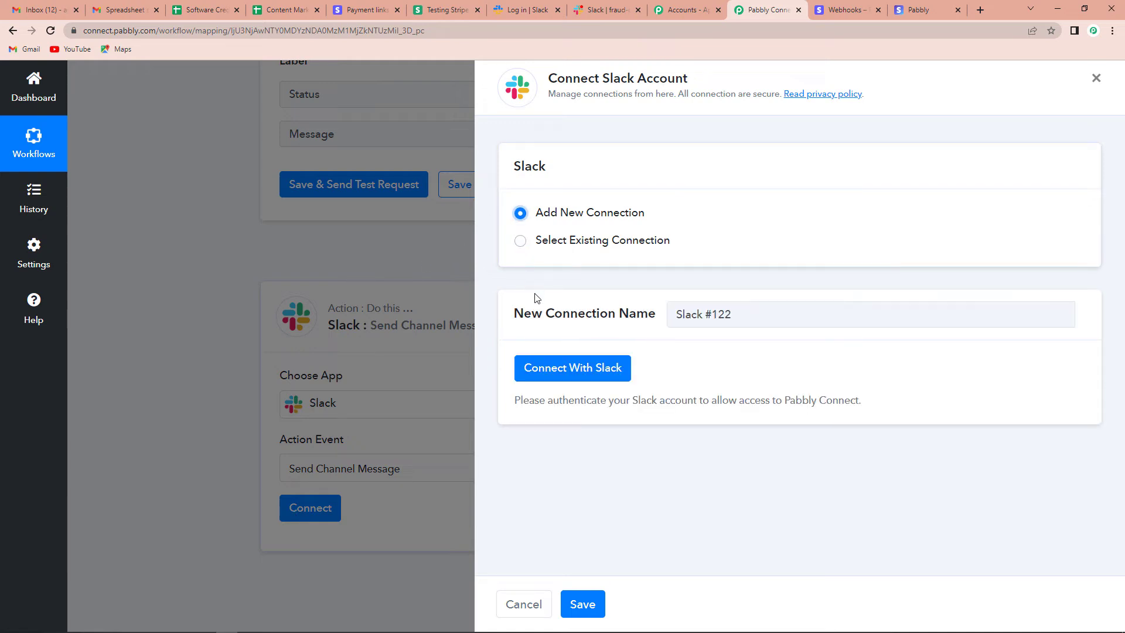
pyautogui.click(557, 371)
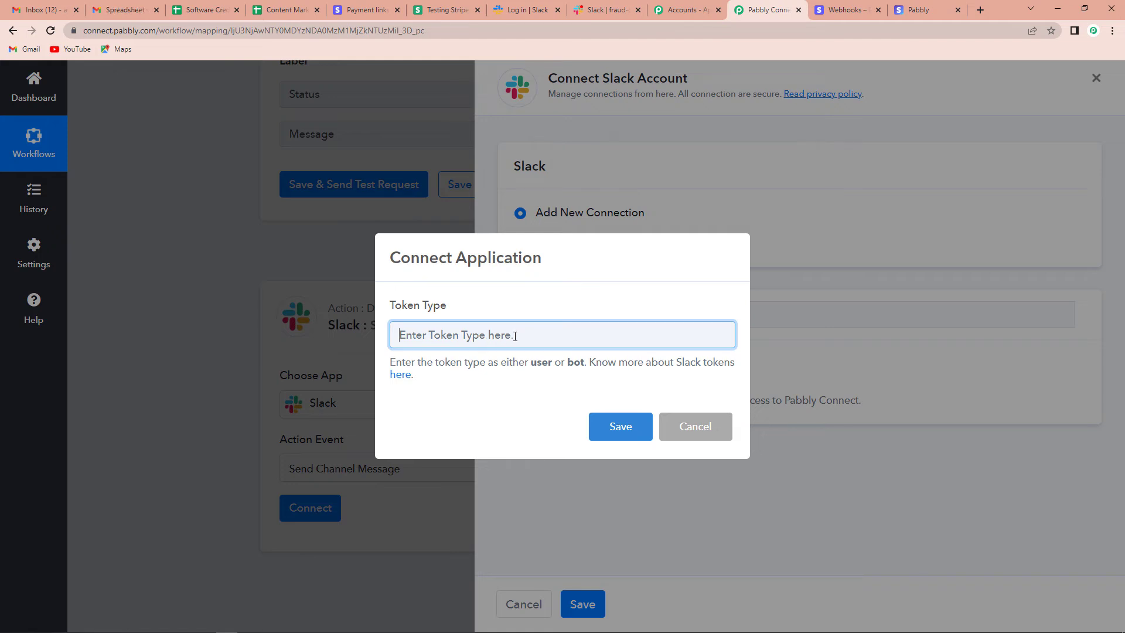
pyautogui.write('user')
pyautogui.click(612, 435)
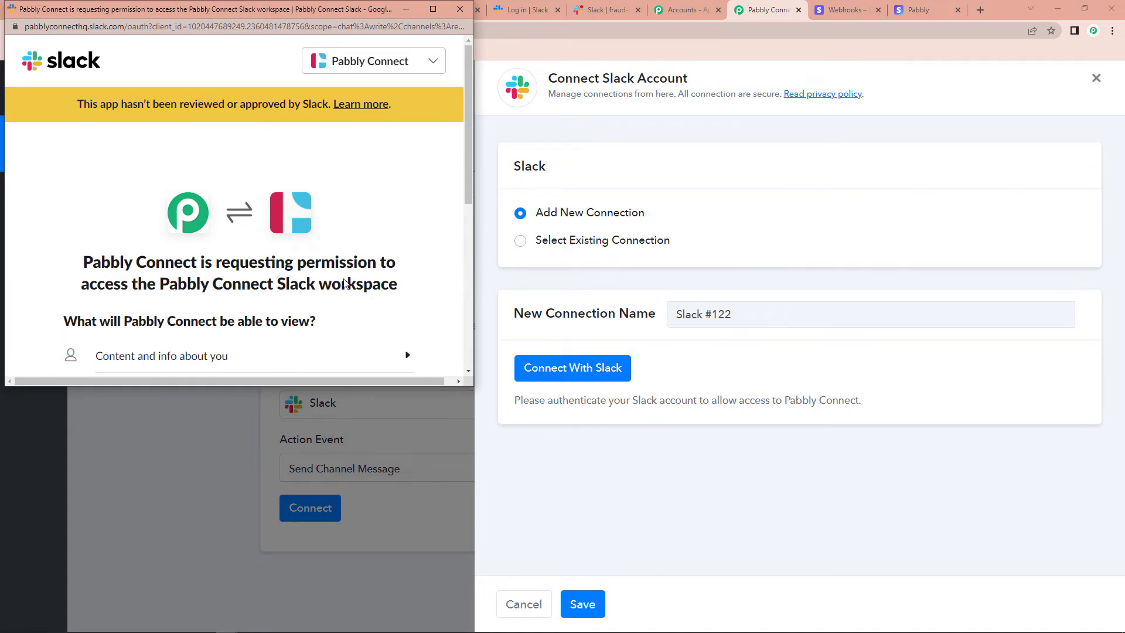
pyautogui.scroll(-6, 346, 284)
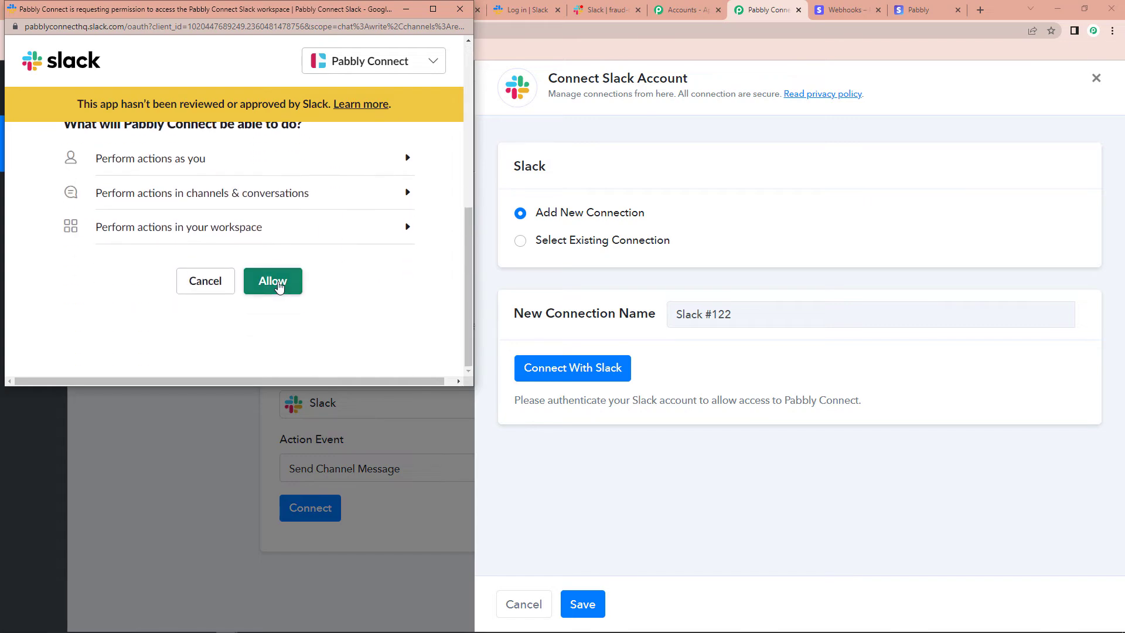
pyautogui.click(275, 280)
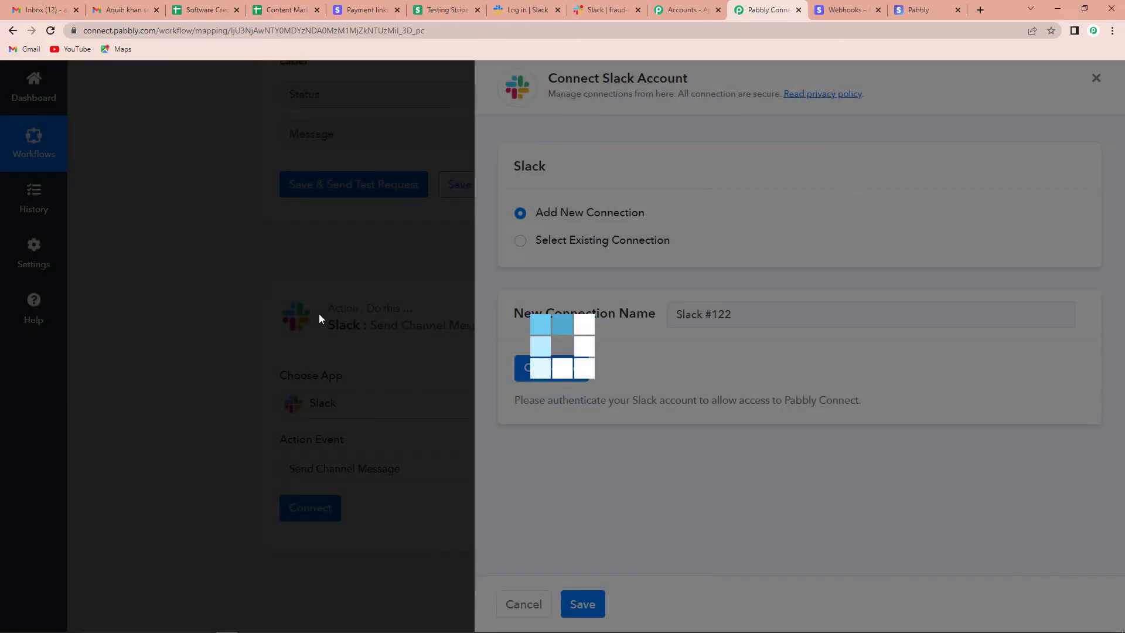
# - Open the Pabbly Connect Slack workspace to check #fraud-cases, then return to the Slack action
pyautogui.scroll(-5, 503, 427)
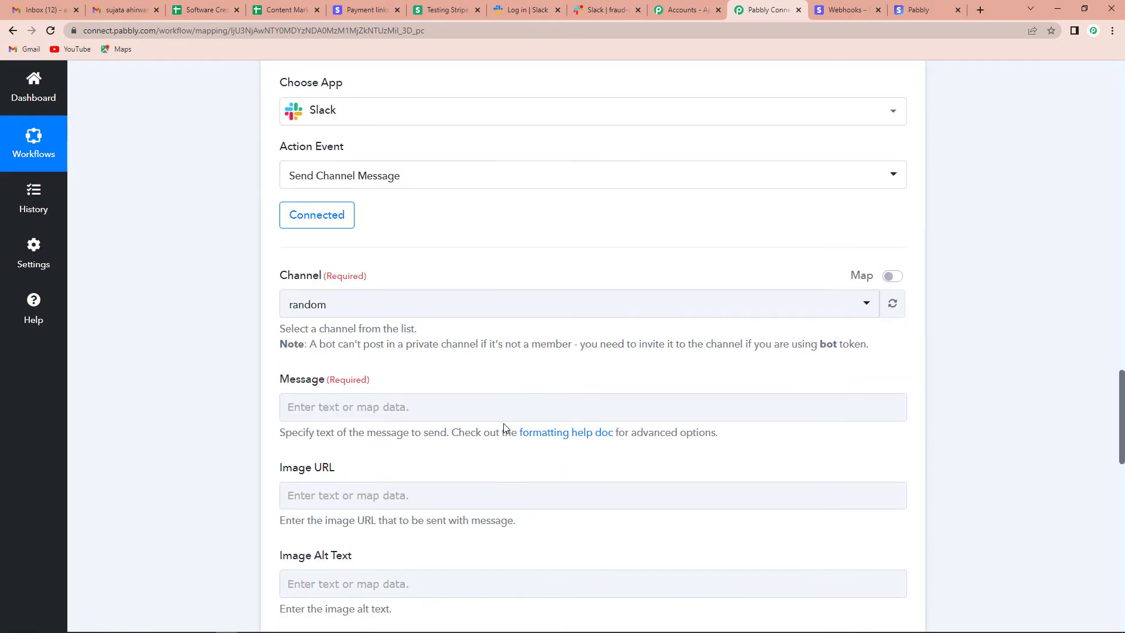
pyautogui.scroll(1, 502, 427)
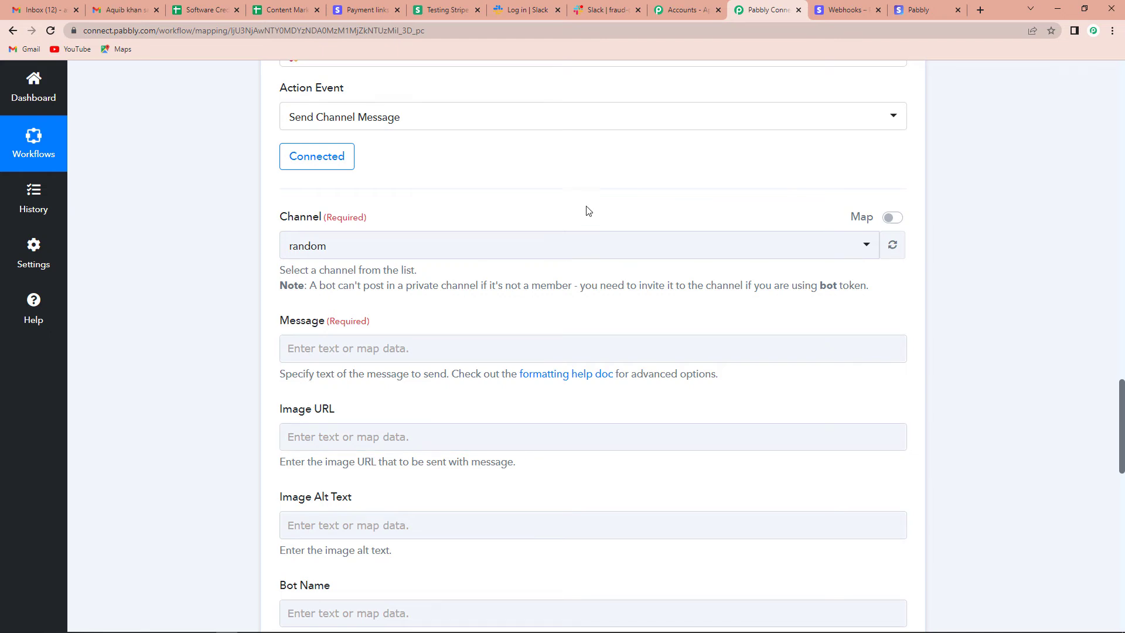
pyautogui.click(525, 7)
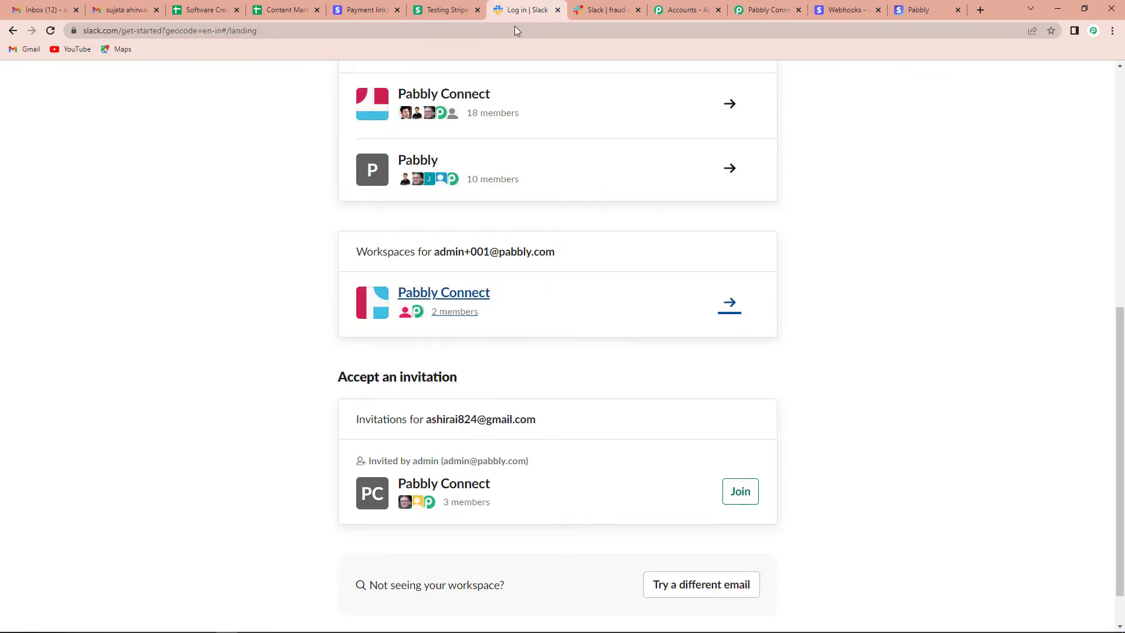
pyautogui.click(445, 293)
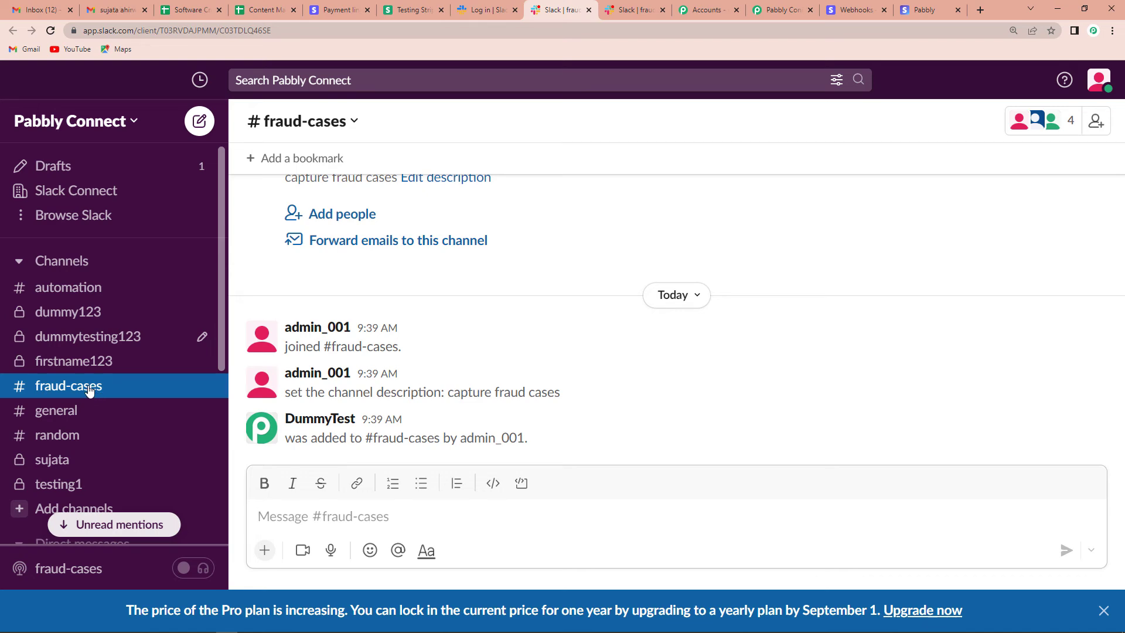
pyautogui.click(781, 9)
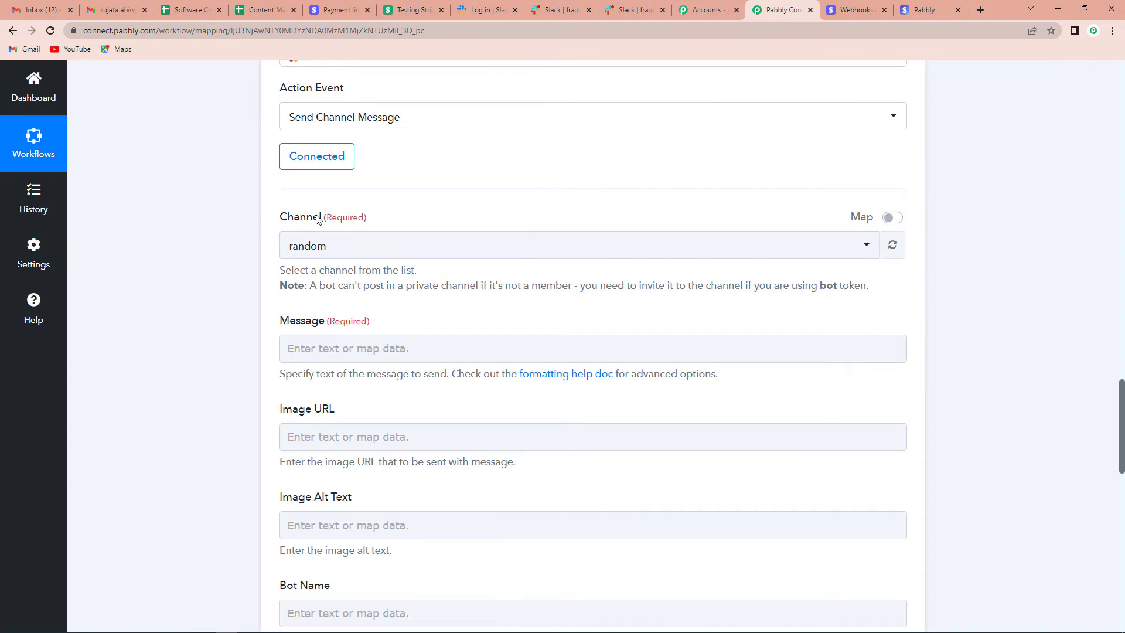
# - Set the channel to fraud-cases and begin the message with 'Hello Team,' and the high-risk payments line
pyautogui.click(340, 247)
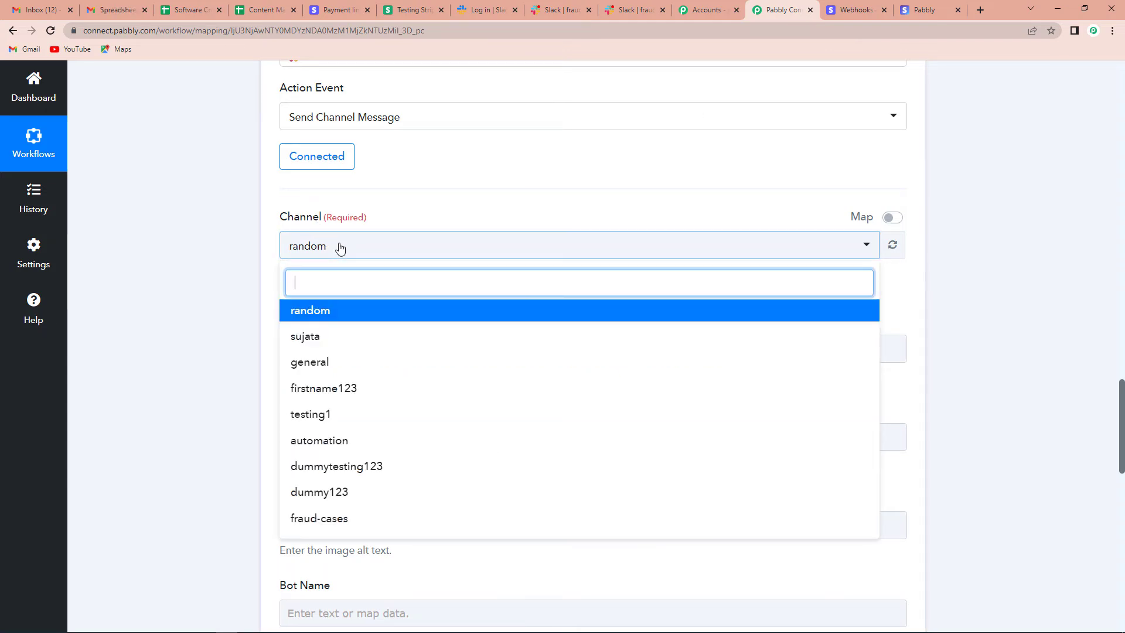
pyautogui.click(319, 517)
pyautogui.scroll(-2, 322, 234)
pyautogui.click(322, 221)
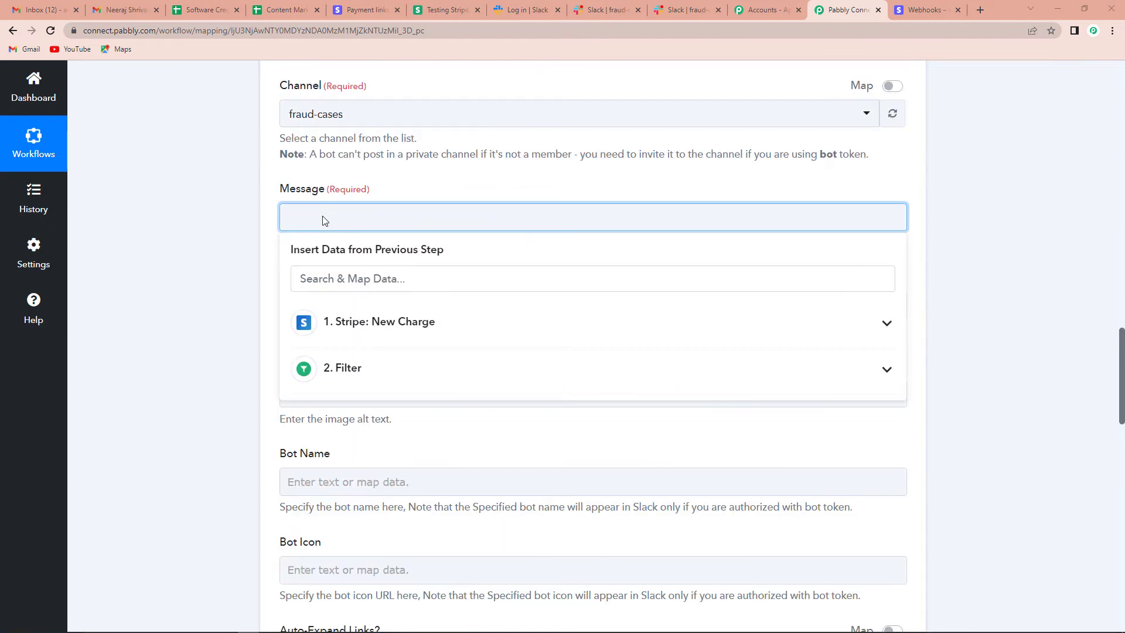
pyautogui.press('Return')
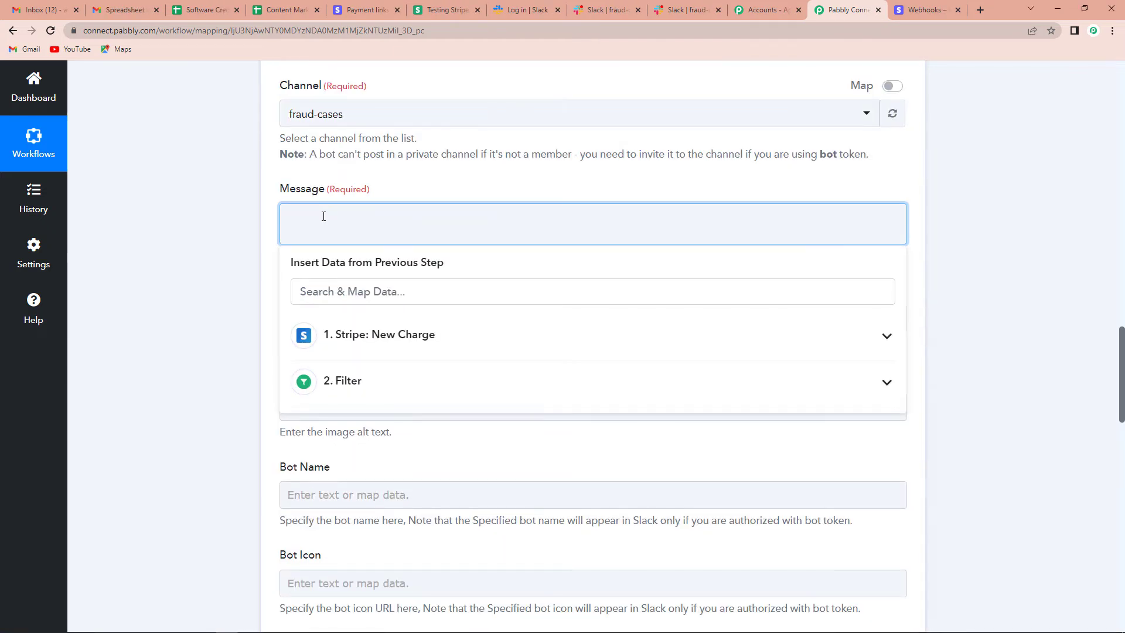
pyautogui.press('BackSpace')
pyautogui.write('H')
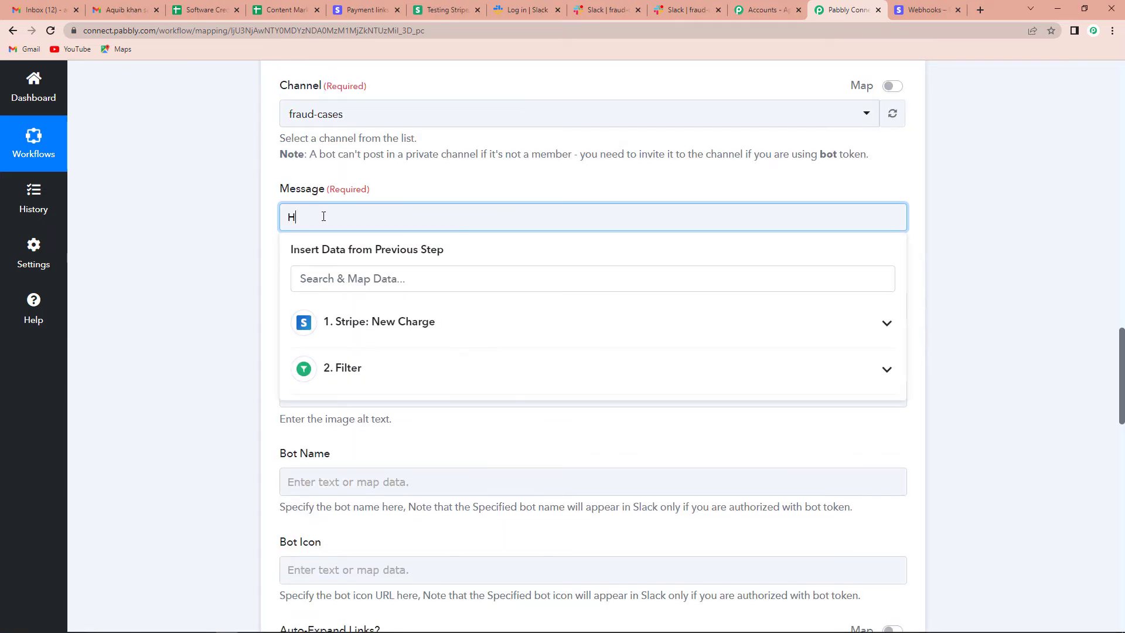
pyautogui.write('ello Team,')
pyautogui.press('Return')
pyautogui.write('Th')
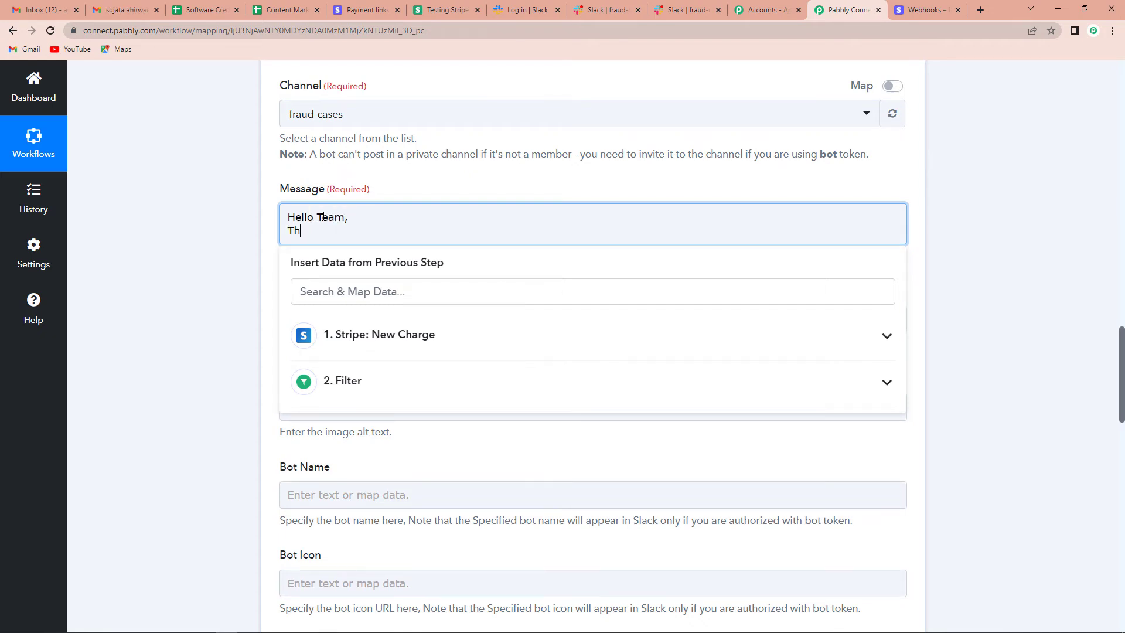
pyautogui.write('ese are the details of ')
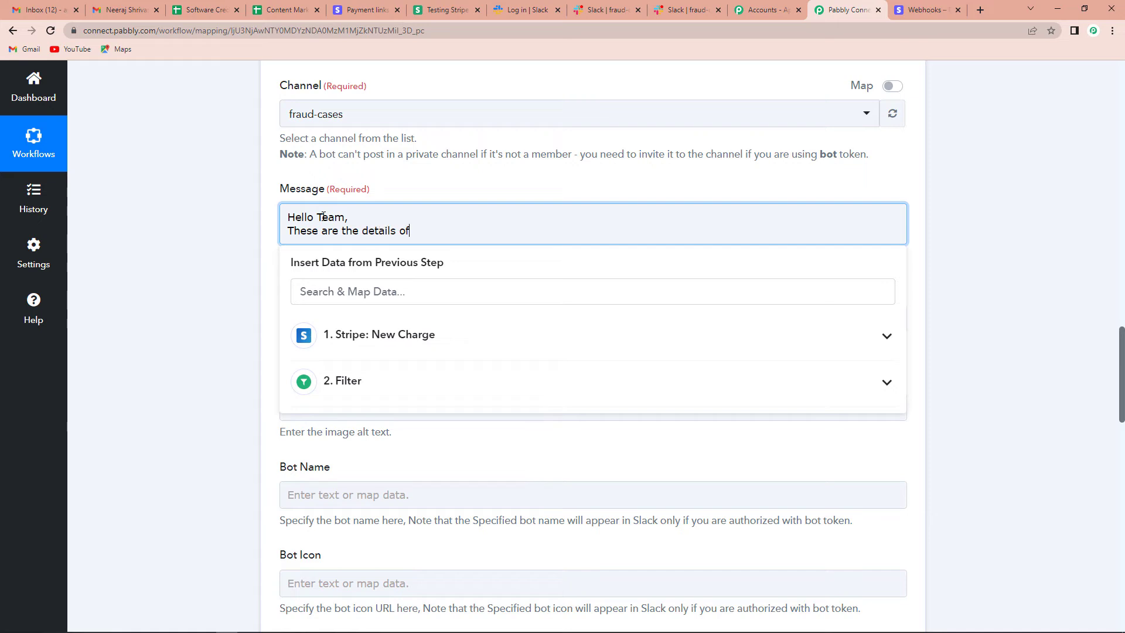
pyautogui.write('hig')
pyautogui.write('h rish ')
pyautogui.write('k payments')
pyautogui.write('.')
# - Add a 'Details:' line and a 'Name:' line mapped to the Stripe billing name
pyautogui.press('Return')
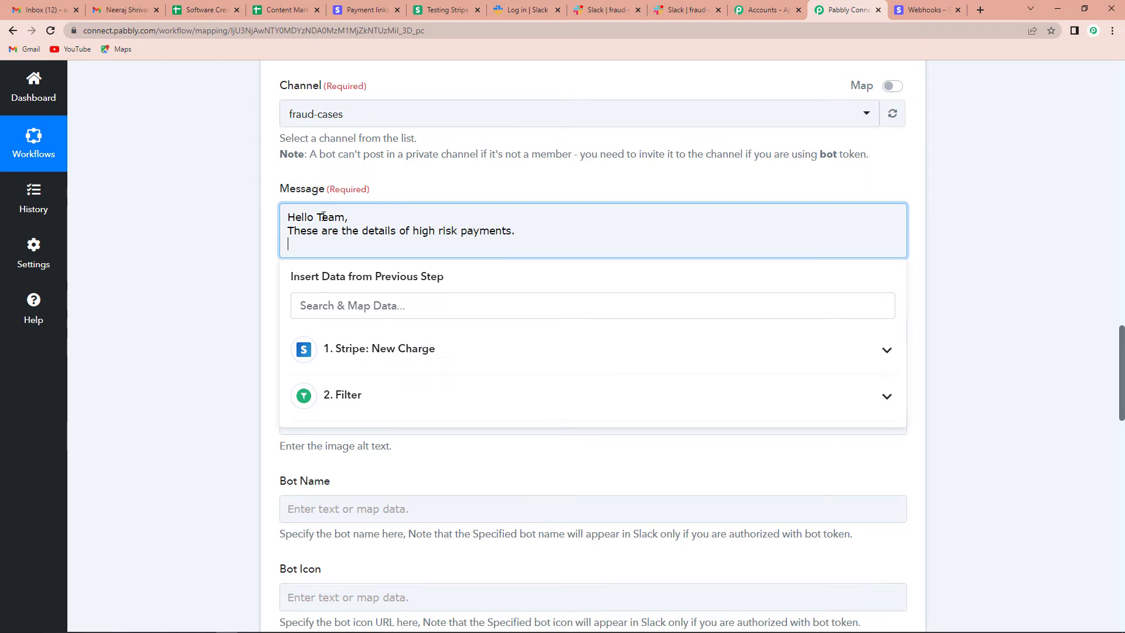
pyautogui.write('Details:')
pyautogui.press('Return')
pyautogui.write('Name:')
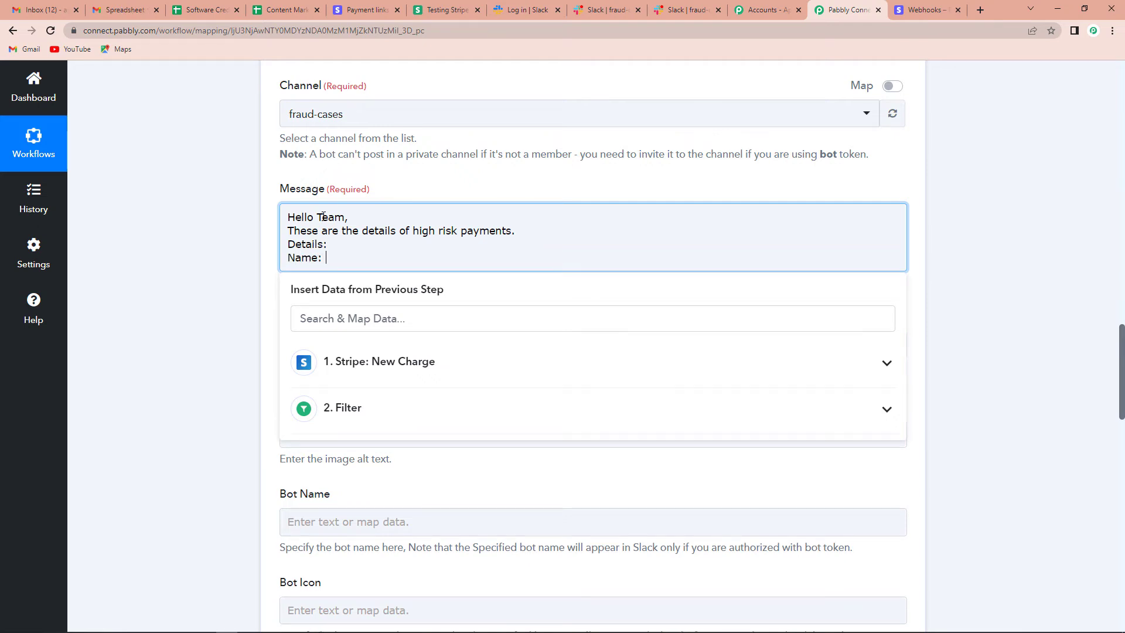
pyautogui.click(383, 364)
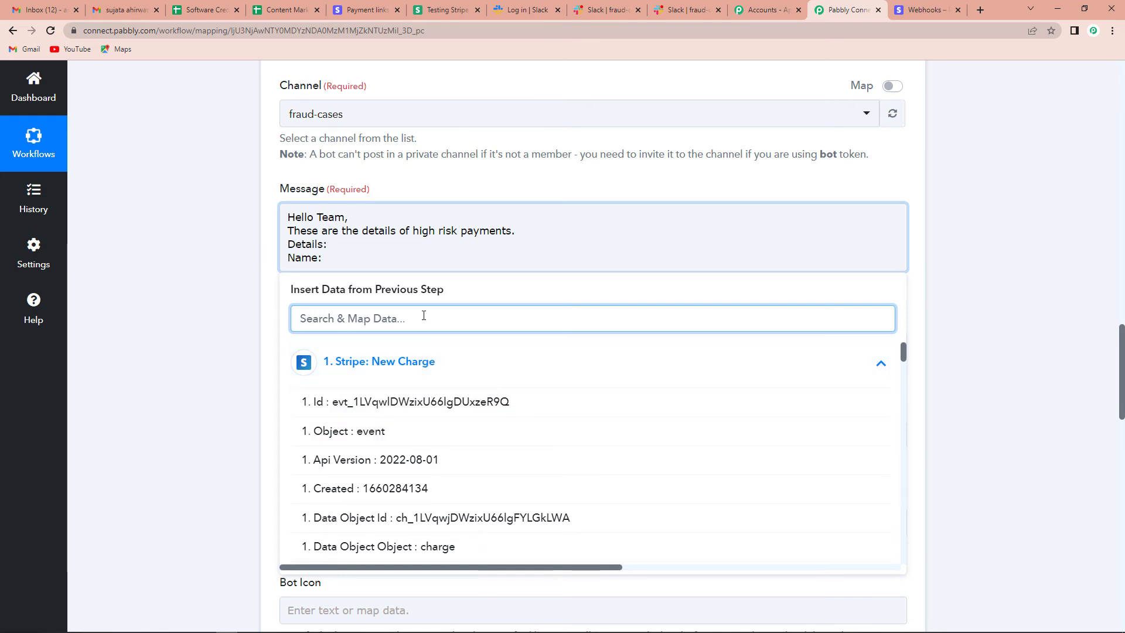
pyautogui.write('level')
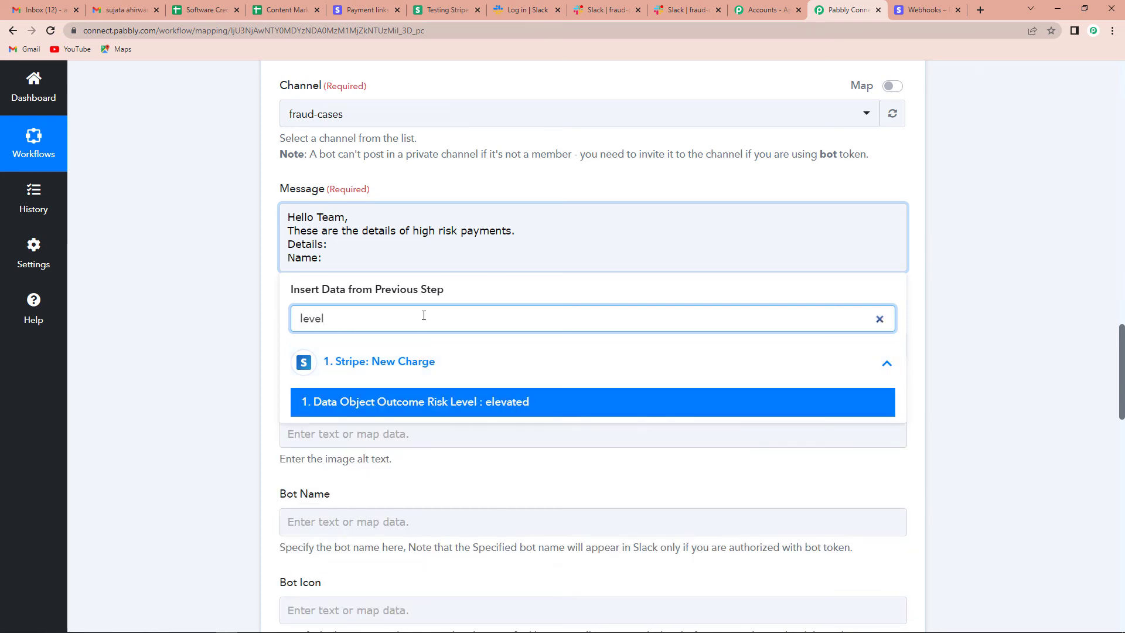
pyautogui.click(427, 405)
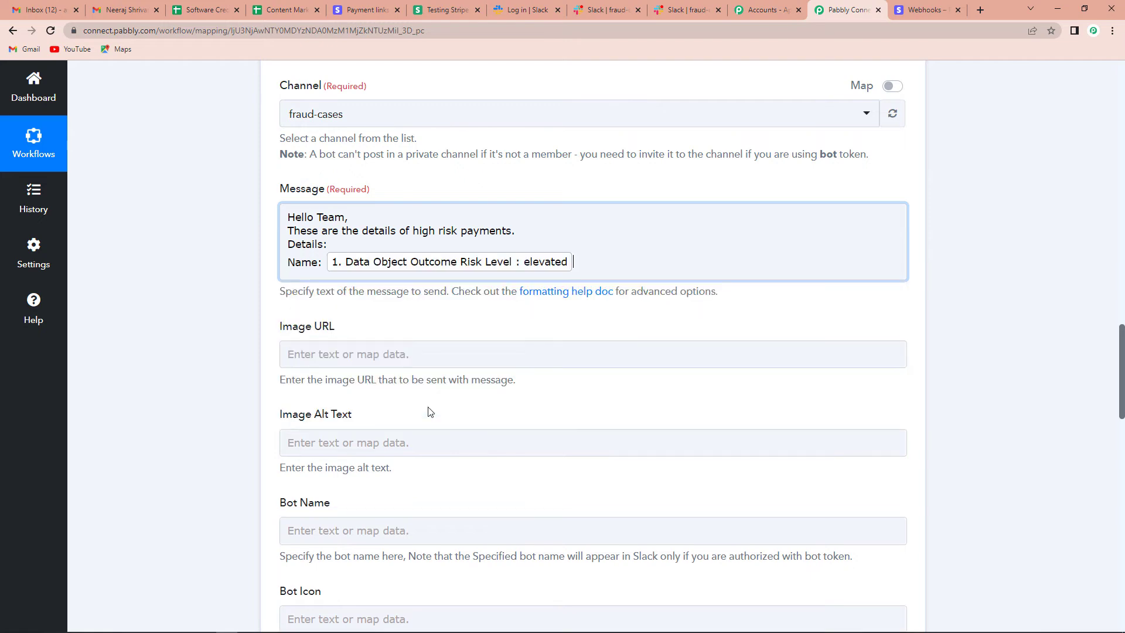
pyautogui.click(558, 267)
pyautogui.press('BackSpace')
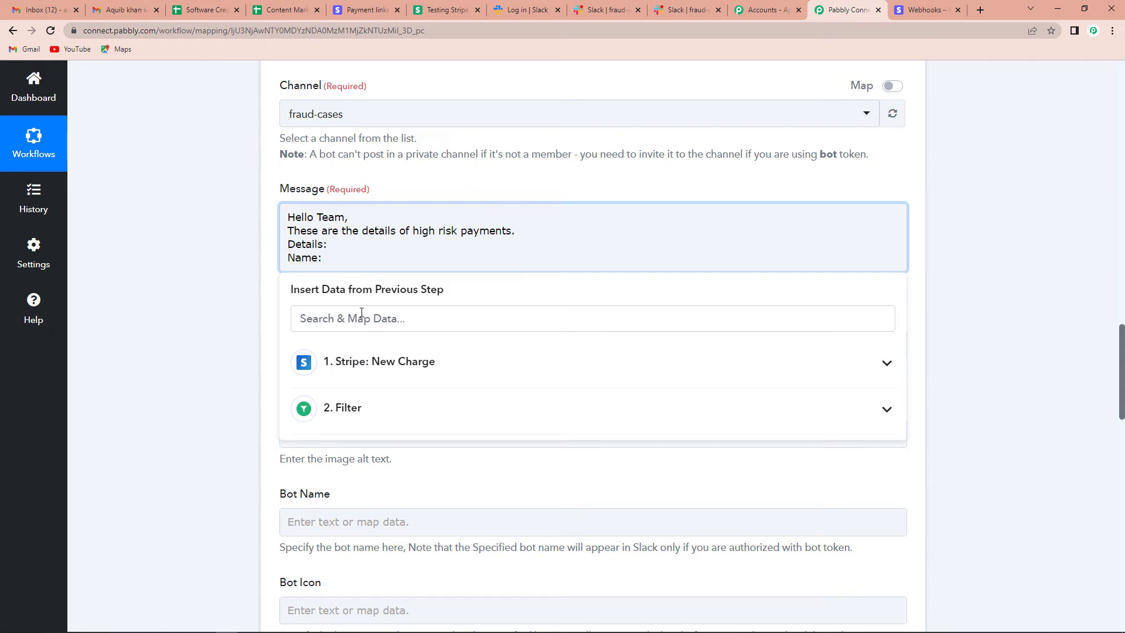
pyautogui.click(364, 364)
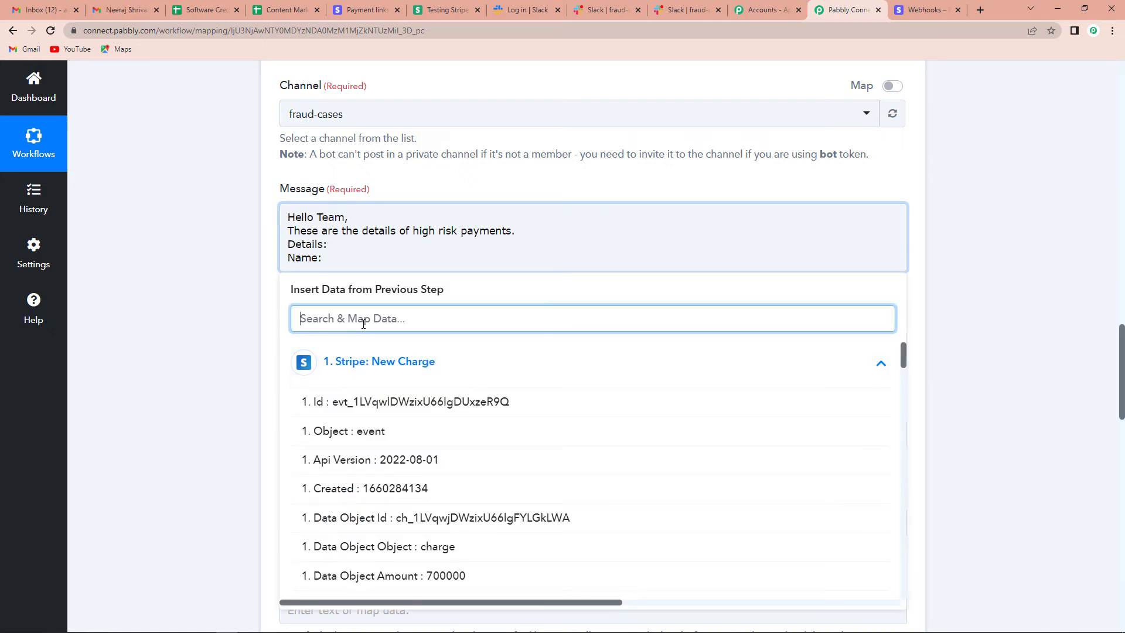
pyautogui.write('name')
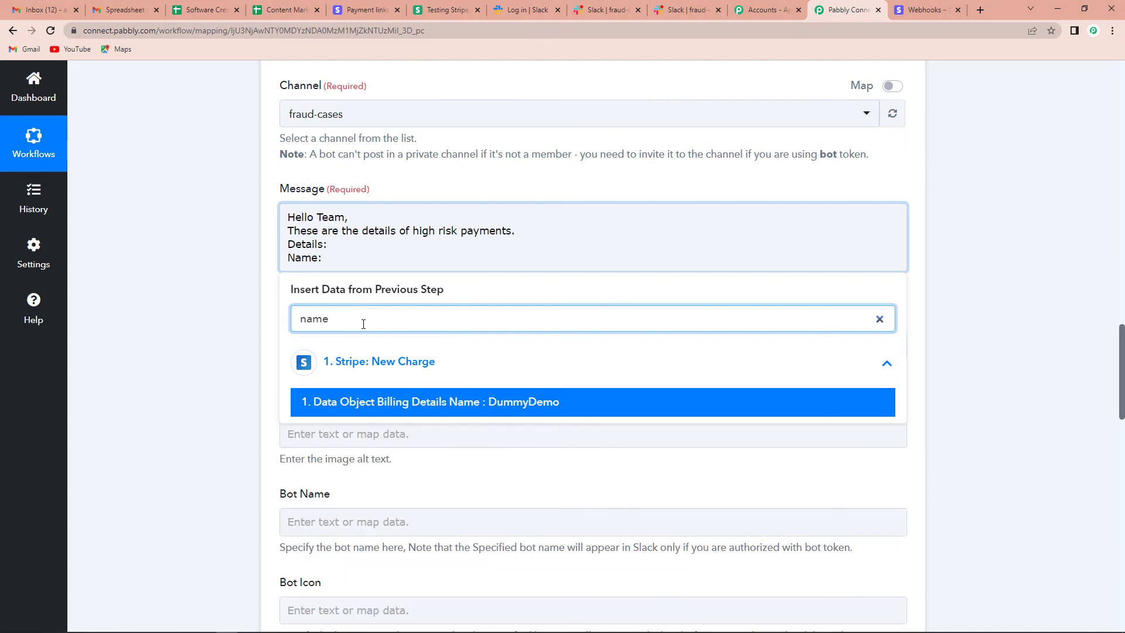
pyautogui.click(395, 402)
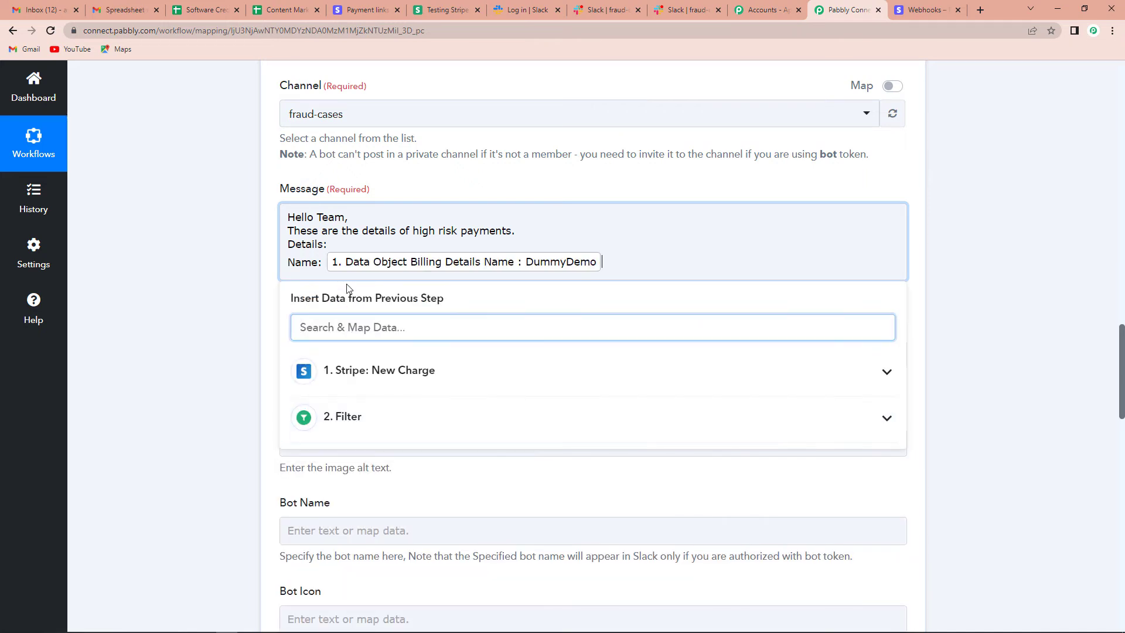
# - Add an Email line mapped to the Stripe receipt email and sign off with 'Regards'
pyautogui.press('Return')
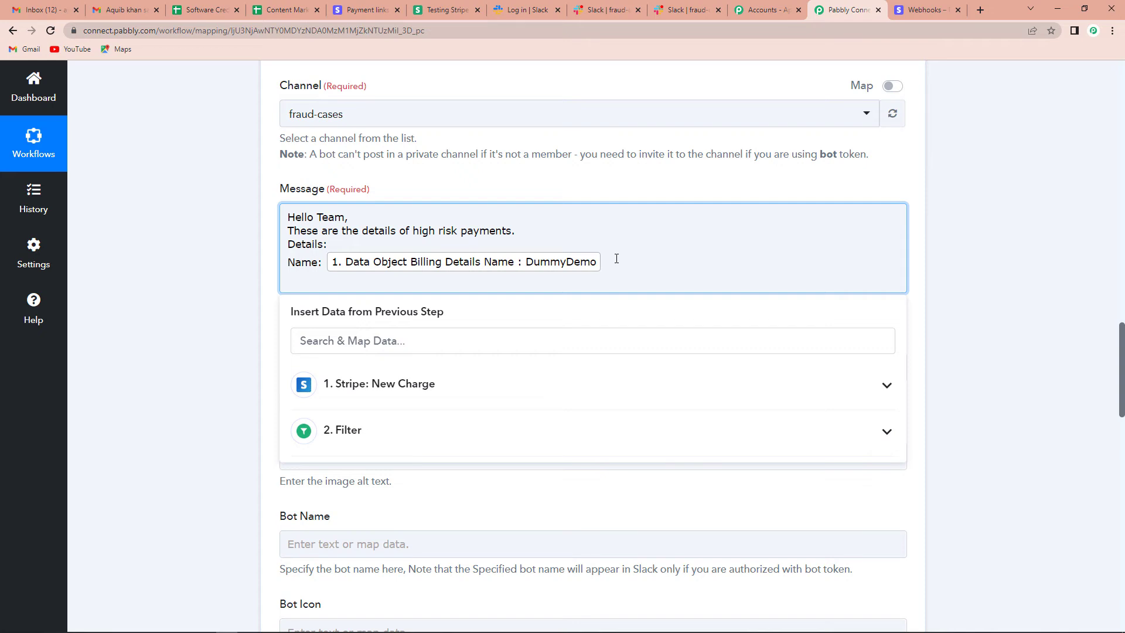
pyautogui.write('Email:')
pyautogui.click(357, 389)
pyautogui.click(396, 350)
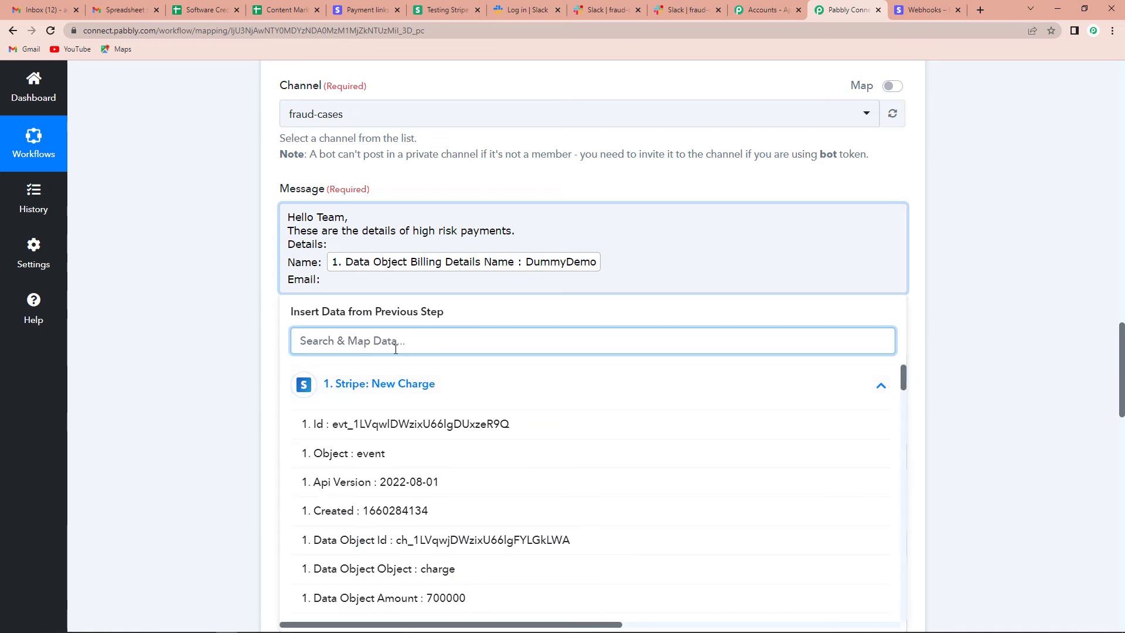
pyautogui.write('email')
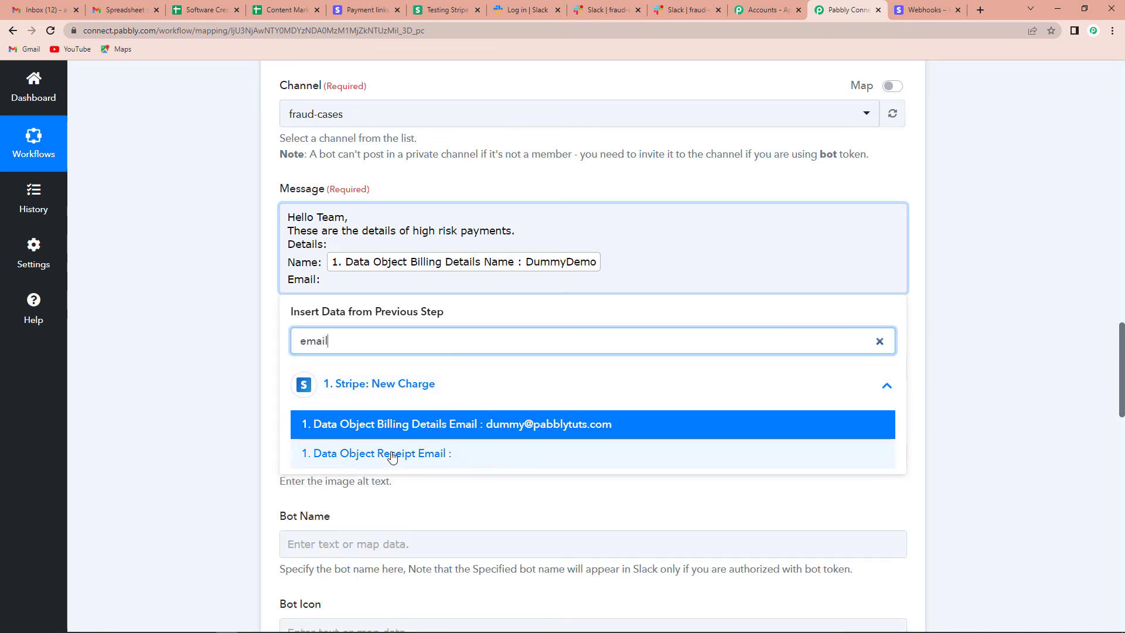
pyautogui.click(387, 453)
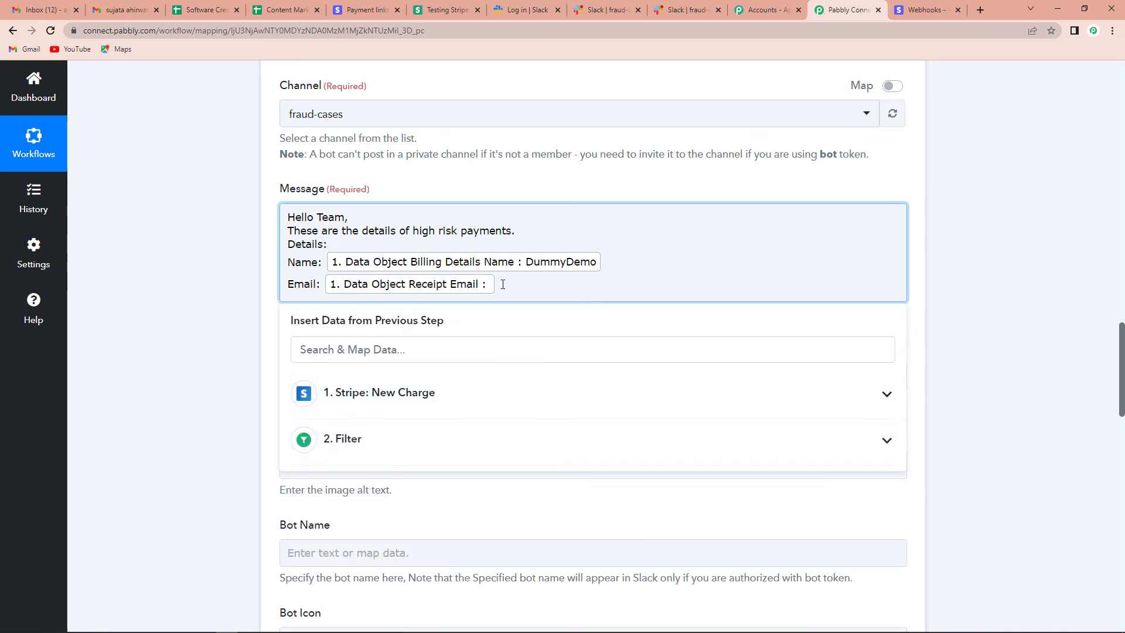
pyautogui.press('Return')
pyautogui.press('Return')
pyautogui.write('Regards')
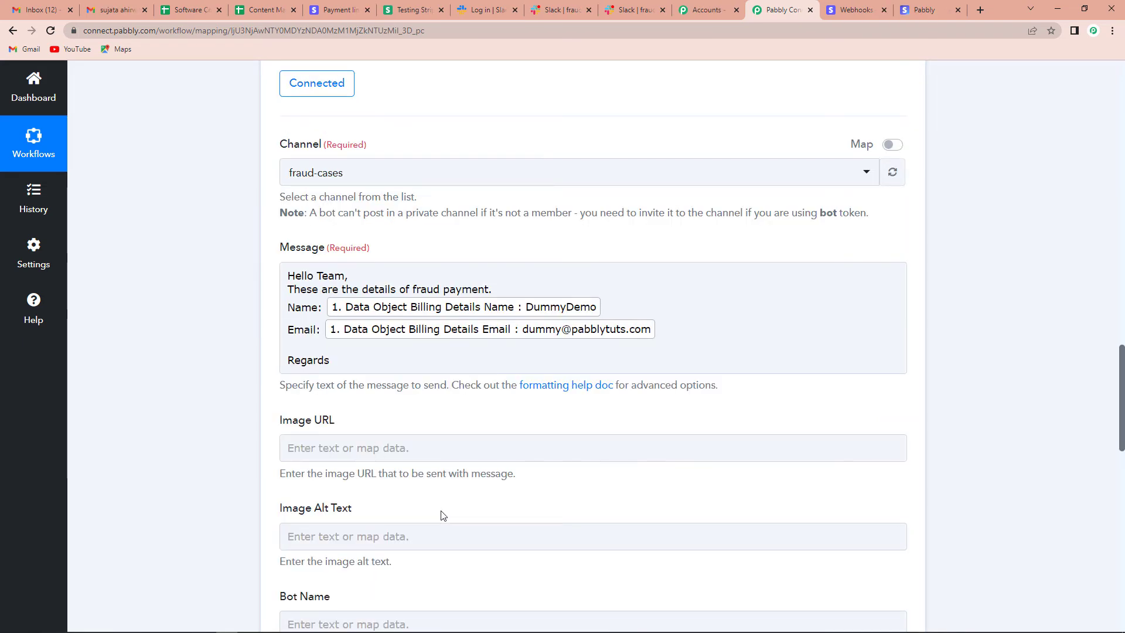
# - Save the Slack step and send a test message, getting Ok 1 in the response
pyautogui.scroll(-4, 442, 515)
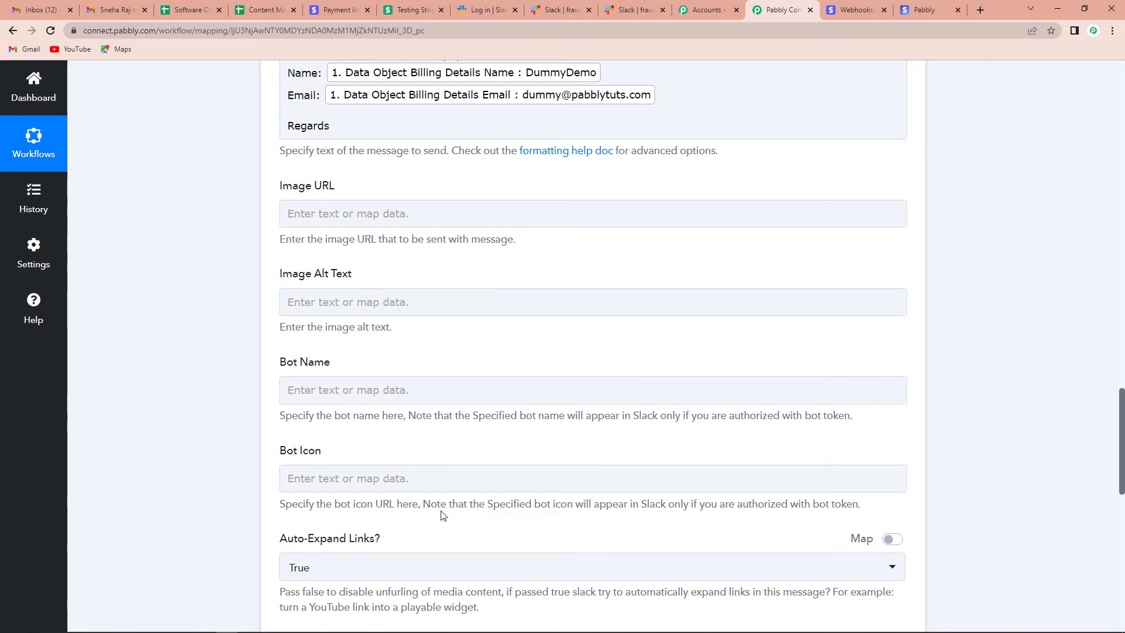
pyautogui.scroll(-10, 442, 515)
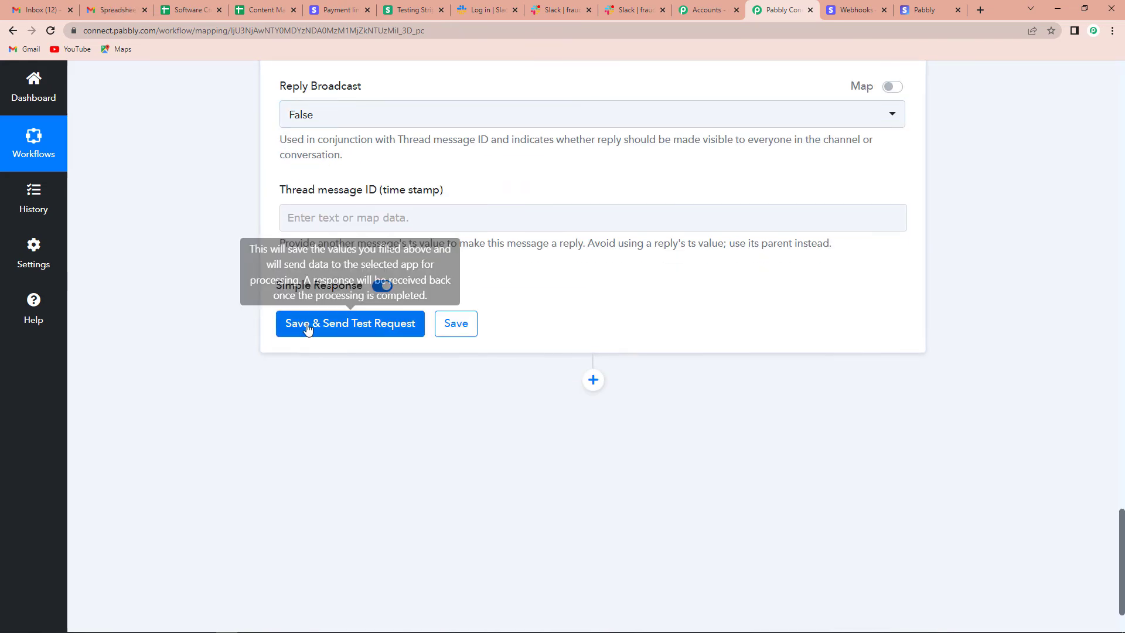
pyautogui.click(327, 329)
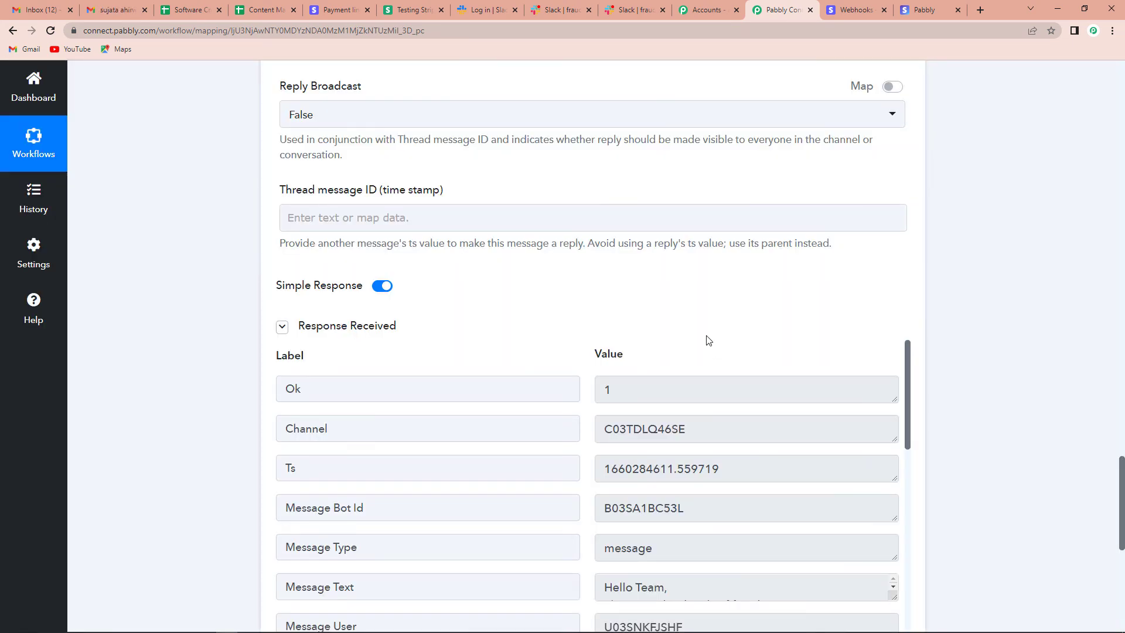
pyautogui.scroll(-4, 706, 340)
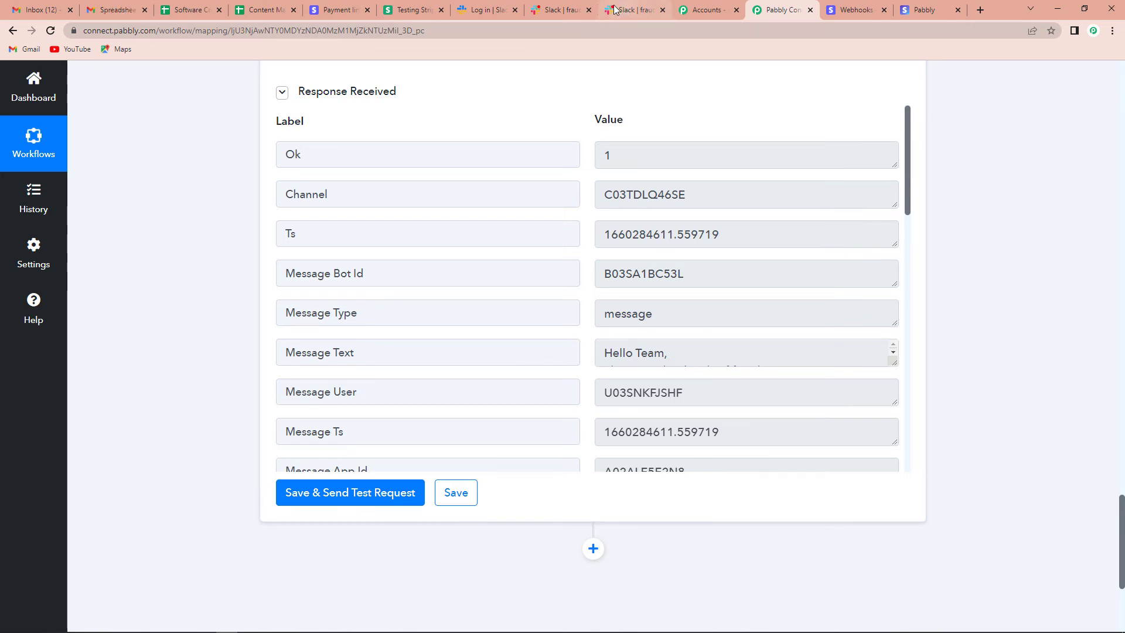
# - Check the test alert in Slack, then return to the NEET Biology Stripe payment link page
pyautogui.click(559, 9)
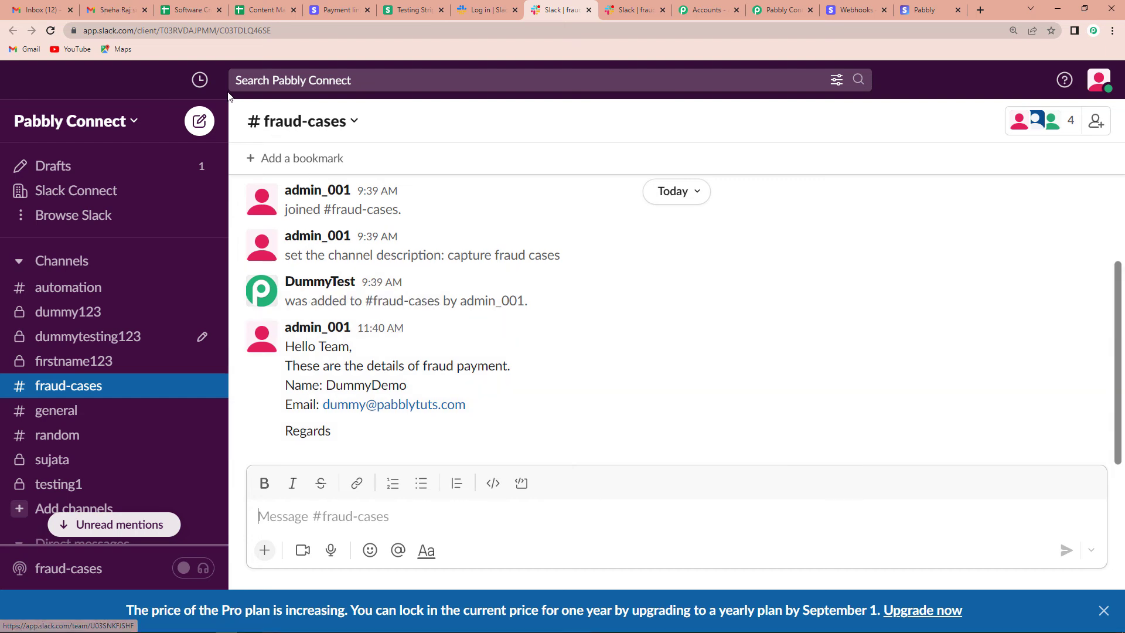
pyautogui.click(788, 10)
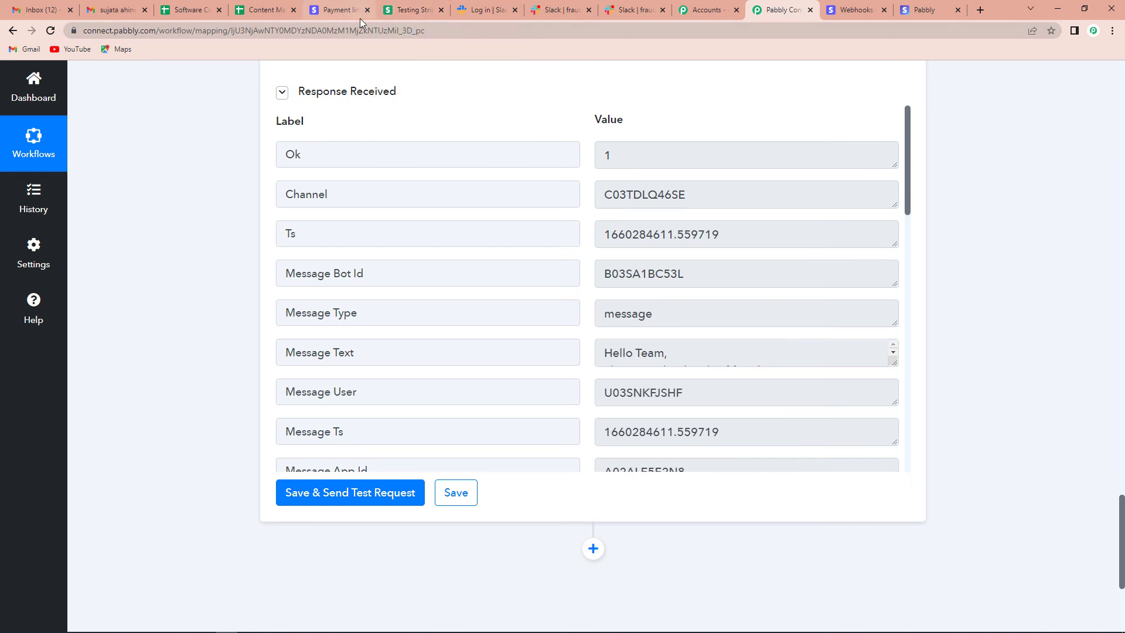
pyautogui.click(345, 10)
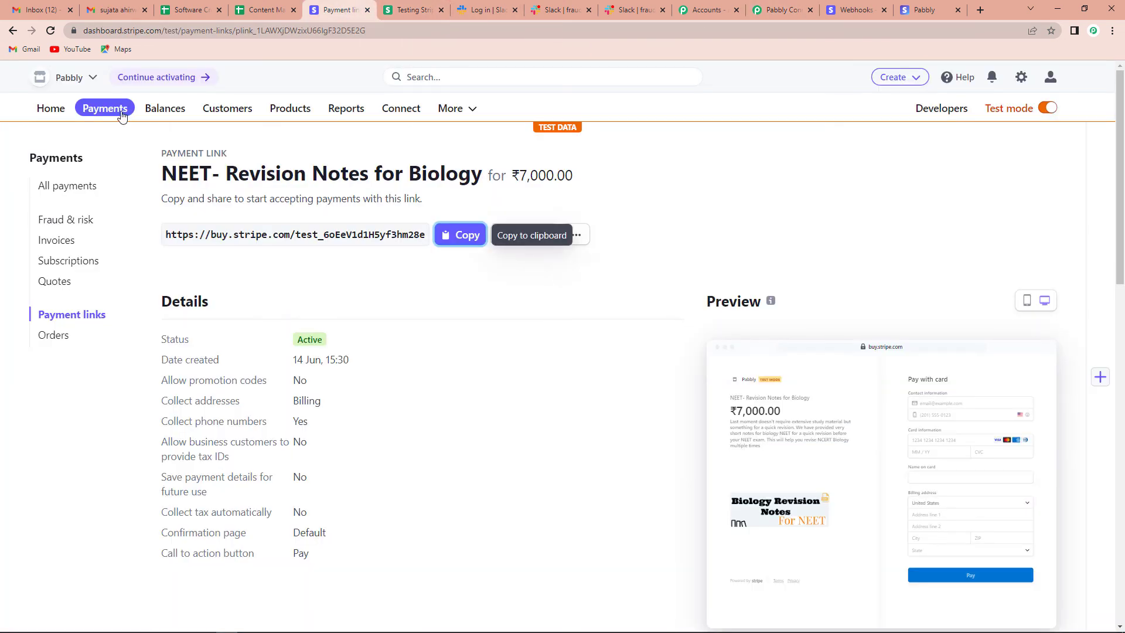
# - Copy the payment link URL for the Redmi 11i ₹5,500 price and open a new tab
pyautogui.click(290, 109)
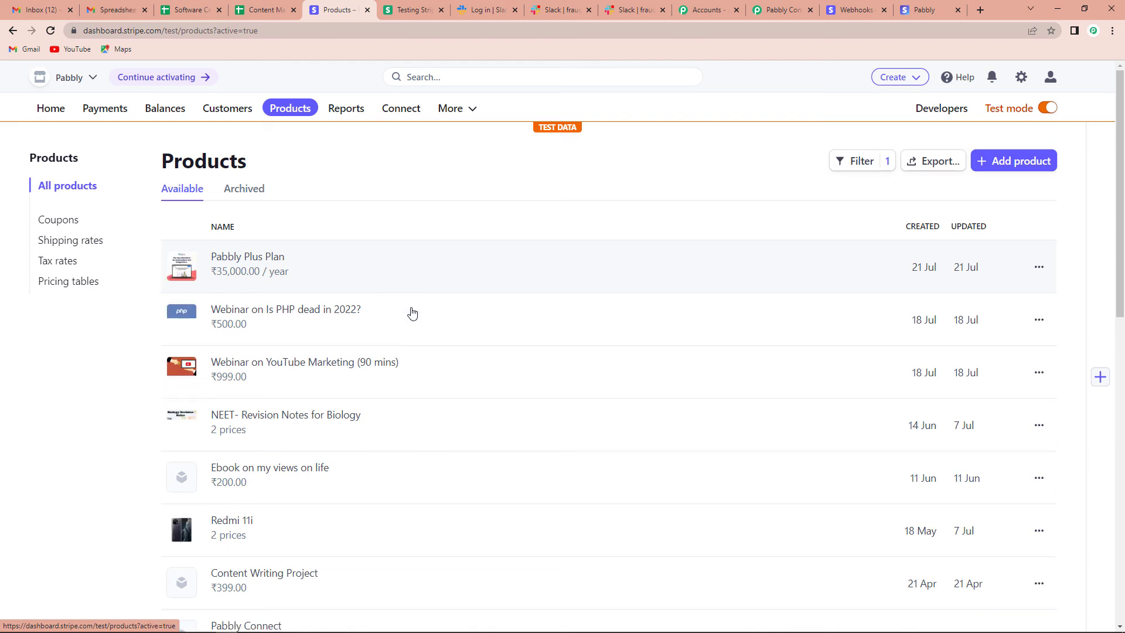
pyautogui.scroll(-3, 413, 313)
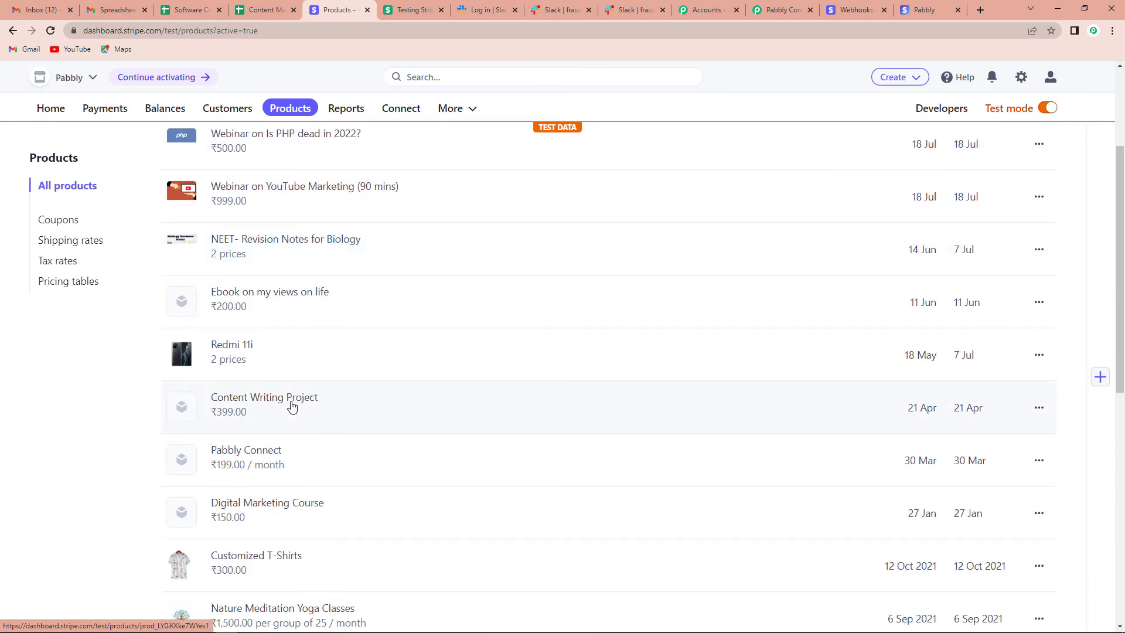
pyautogui.click(232, 345)
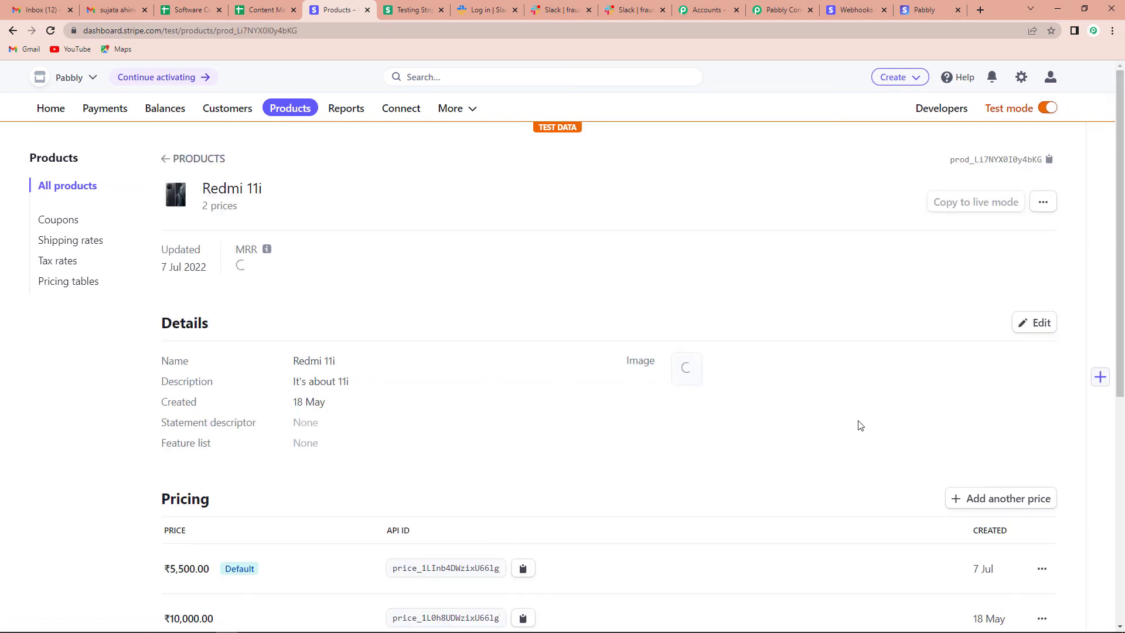
pyautogui.scroll(-5, 860, 425)
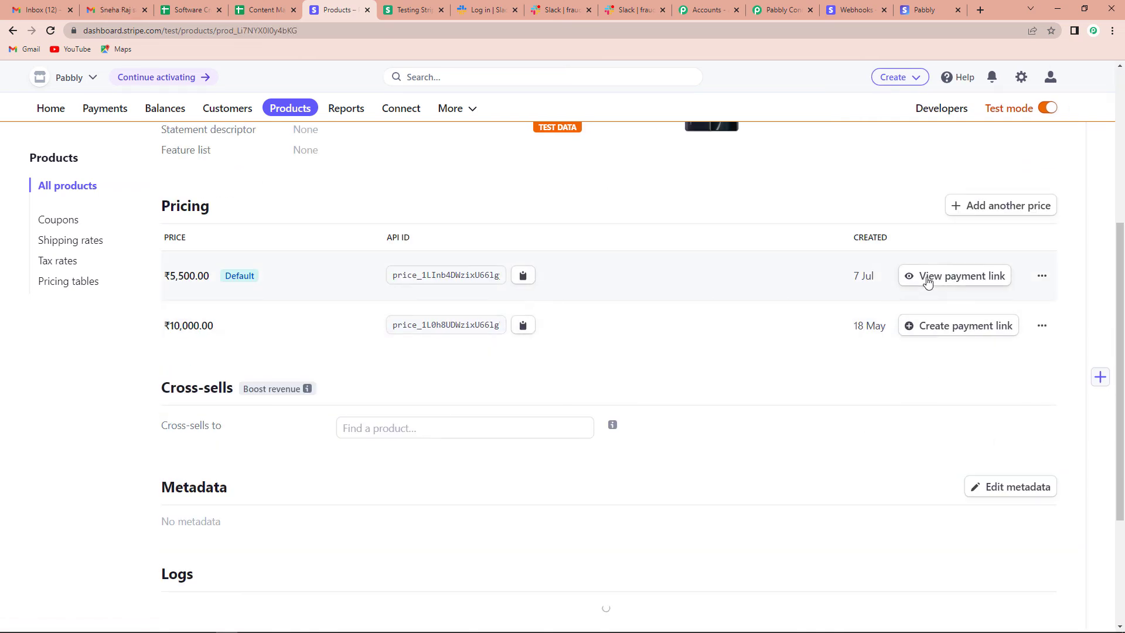
pyautogui.click(927, 281)
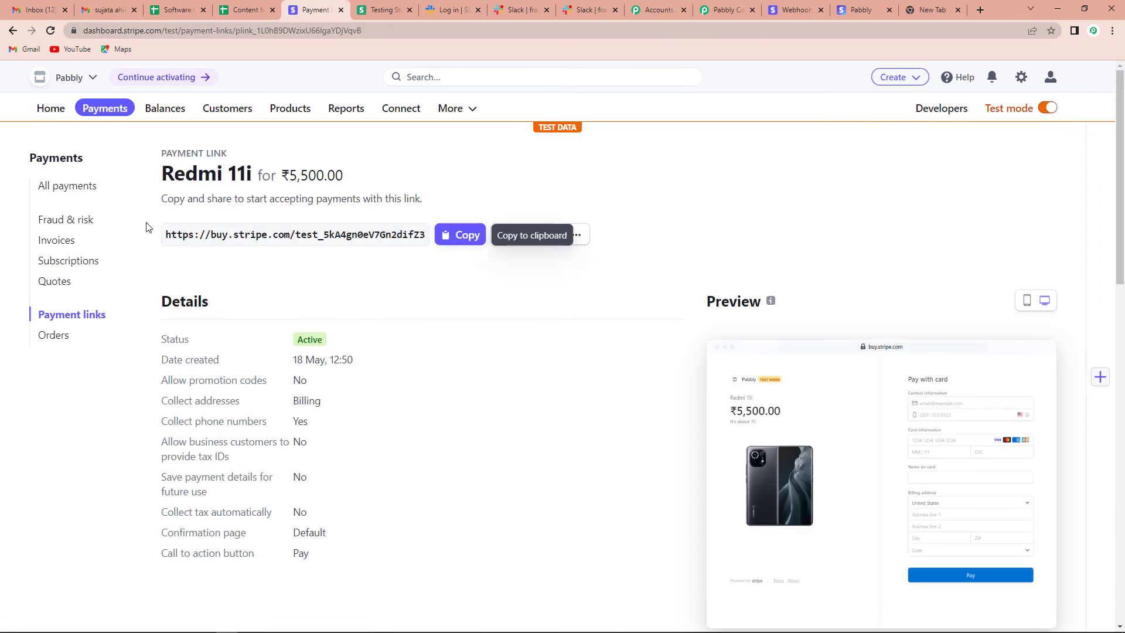
pyautogui.click(451, 237)
pyautogui.click(925, 9)
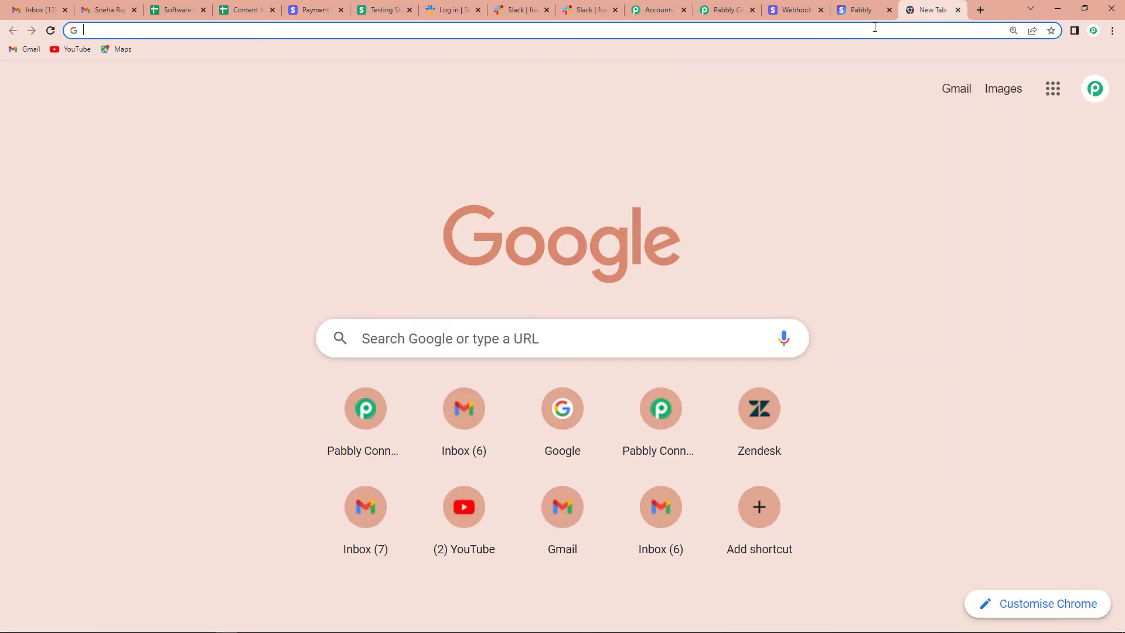
# - Load the copied Stripe payment link and autofill the saved contact e-mail and phone number
pyautogui.click(873, 27)
pyautogui.hotkey('ctrl', 'v')
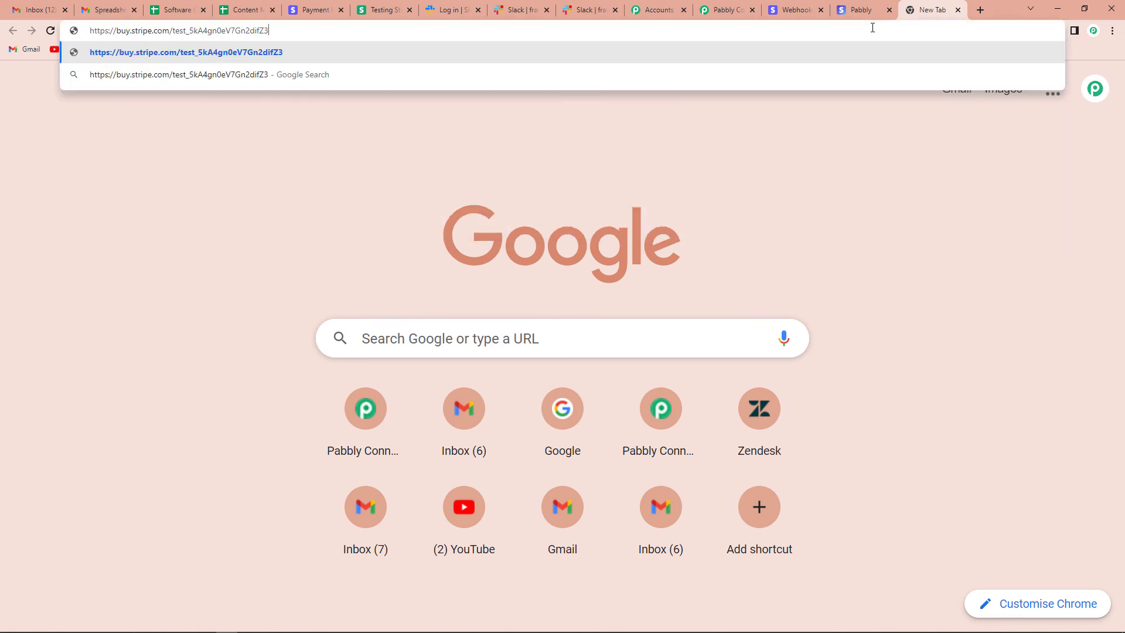
pyautogui.press('Return')
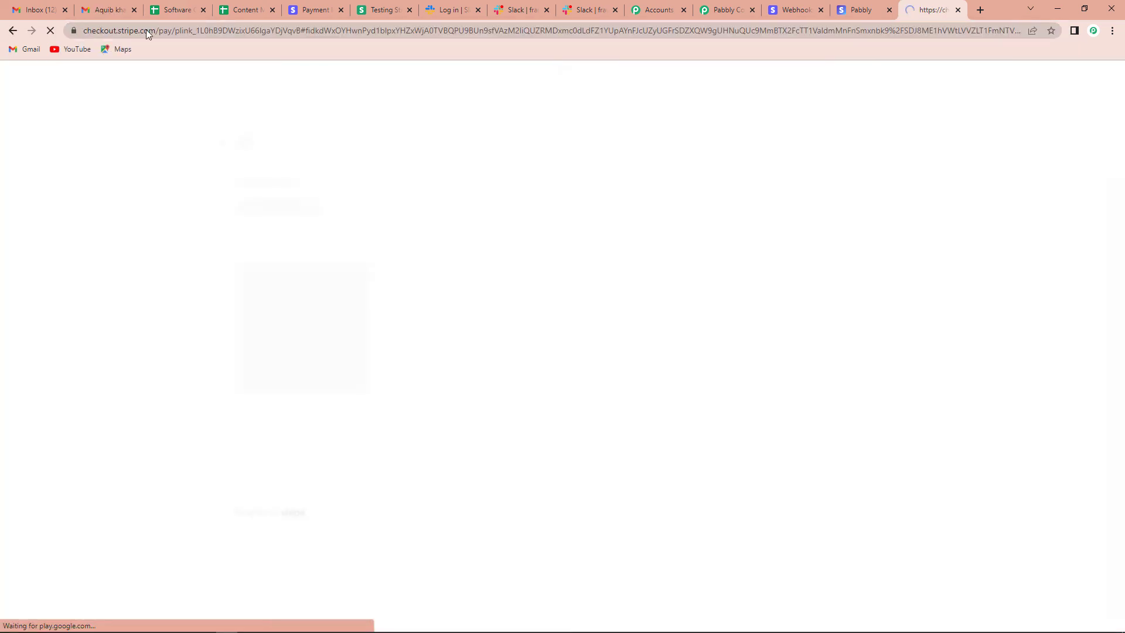
pyautogui.click(665, 184)
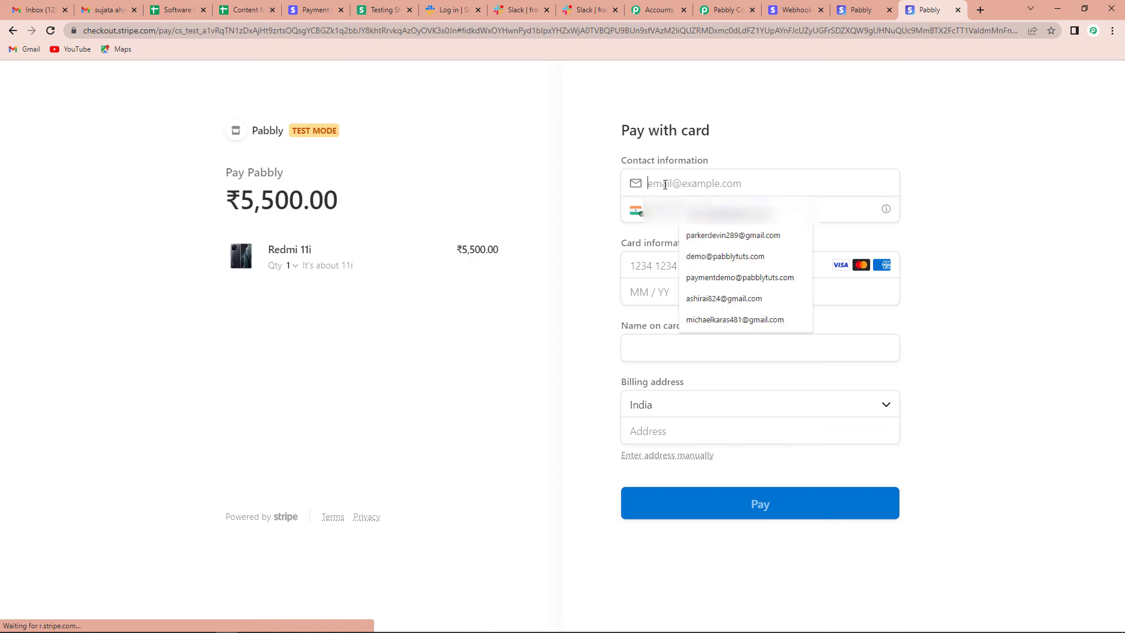
pyautogui.click(727, 257)
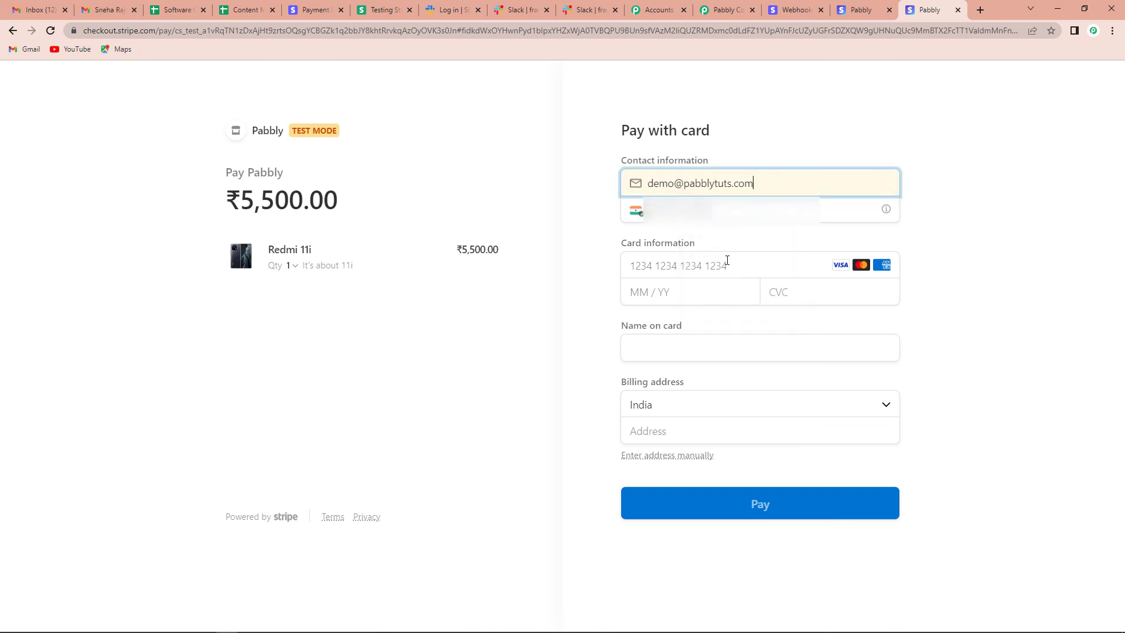
pyautogui.click(703, 212)
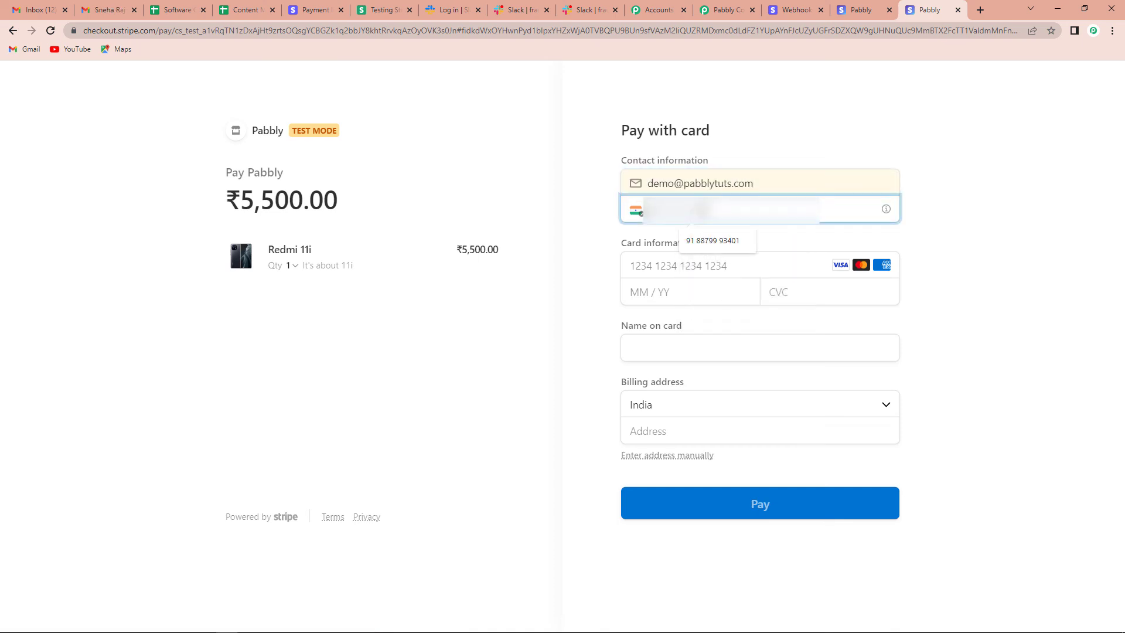
pyautogui.click(703, 241)
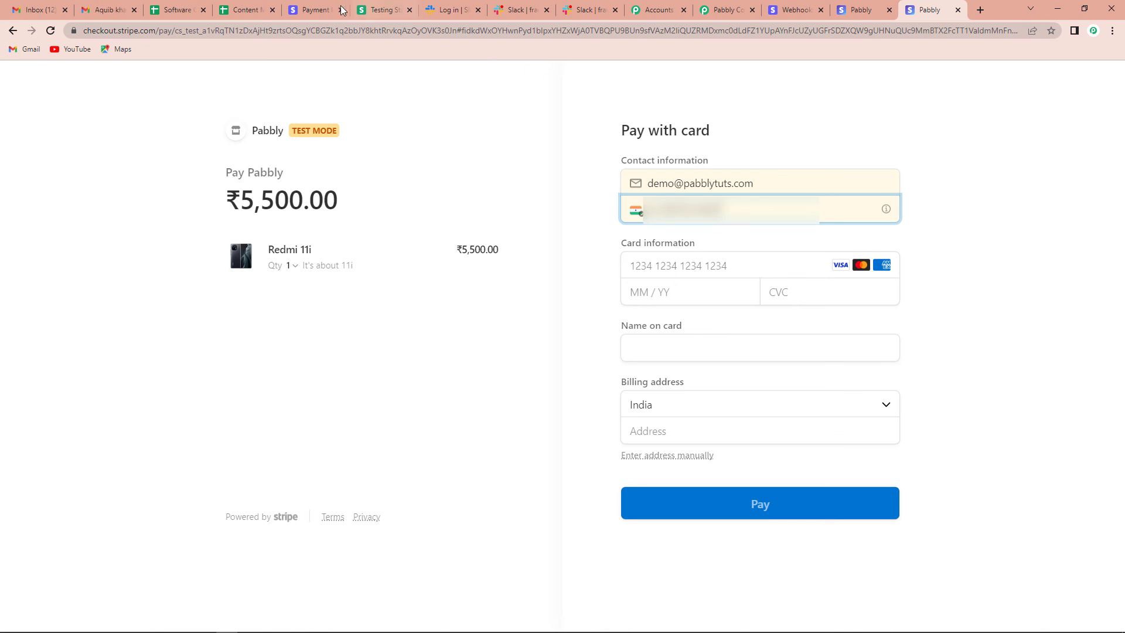
pyautogui.click(370, 9)
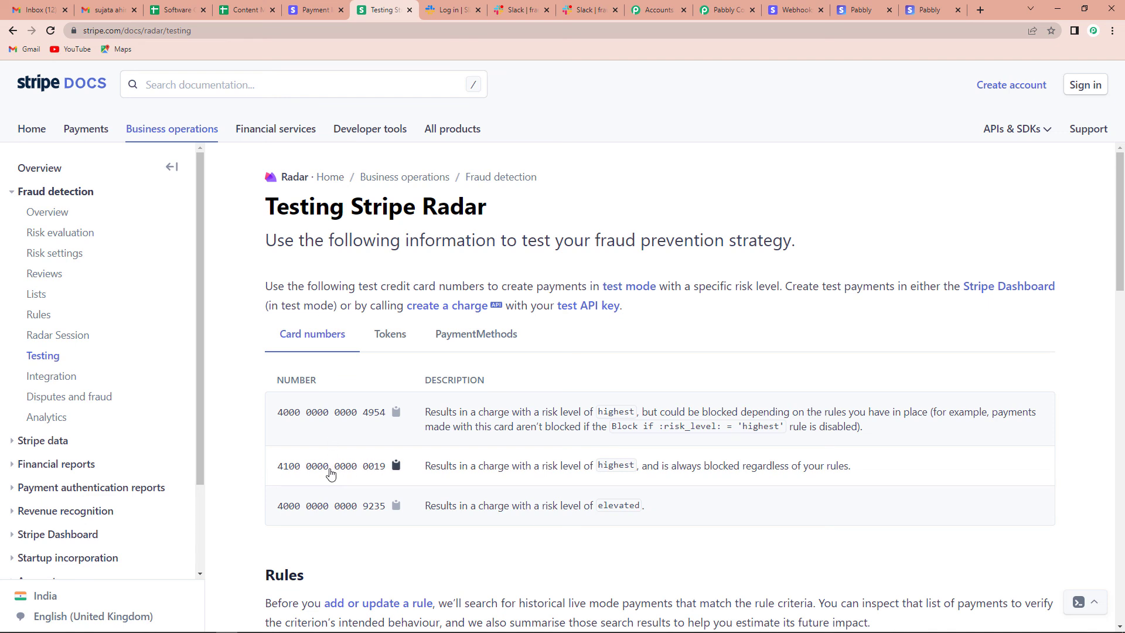
pyautogui.click(396, 468)
pyautogui.click(930, 9)
pyautogui.click(674, 270)
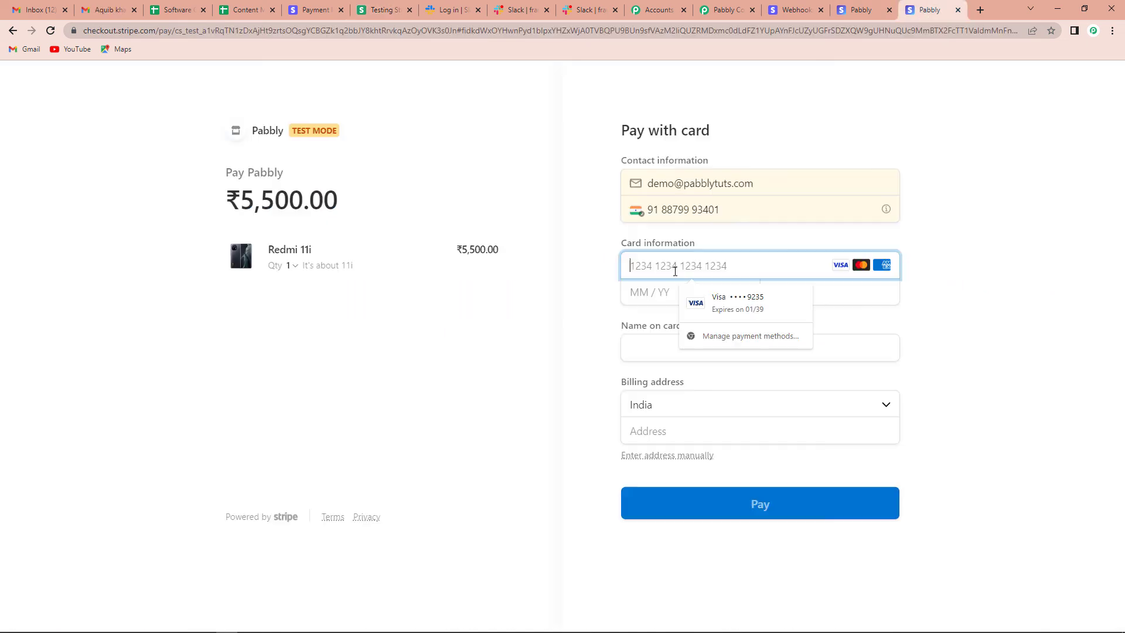
pyautogui.hotkey('ctrl', 'v')
pyautogui.click(684, 290)
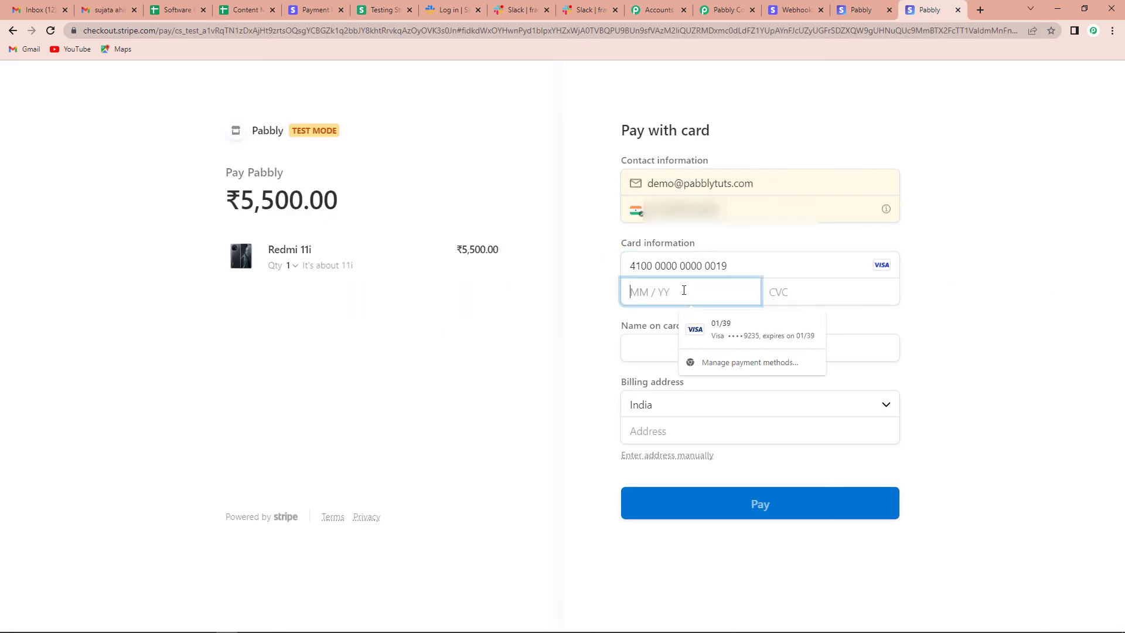
pyautogui.write('0139')
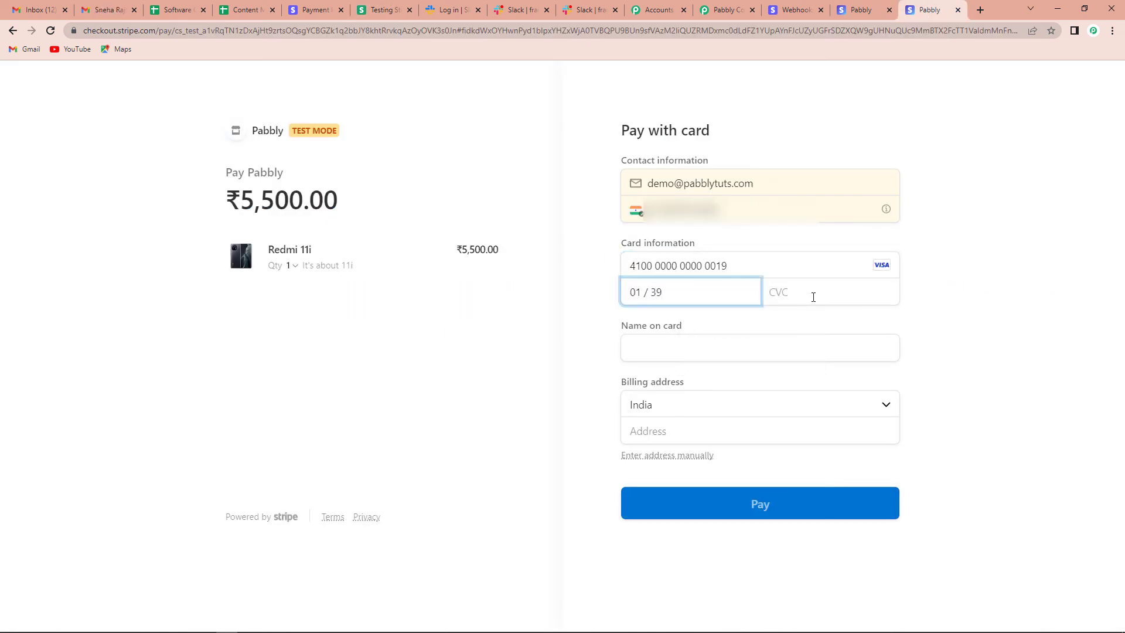
pyautogui.click(814, 298)
pyautogui.write('123')
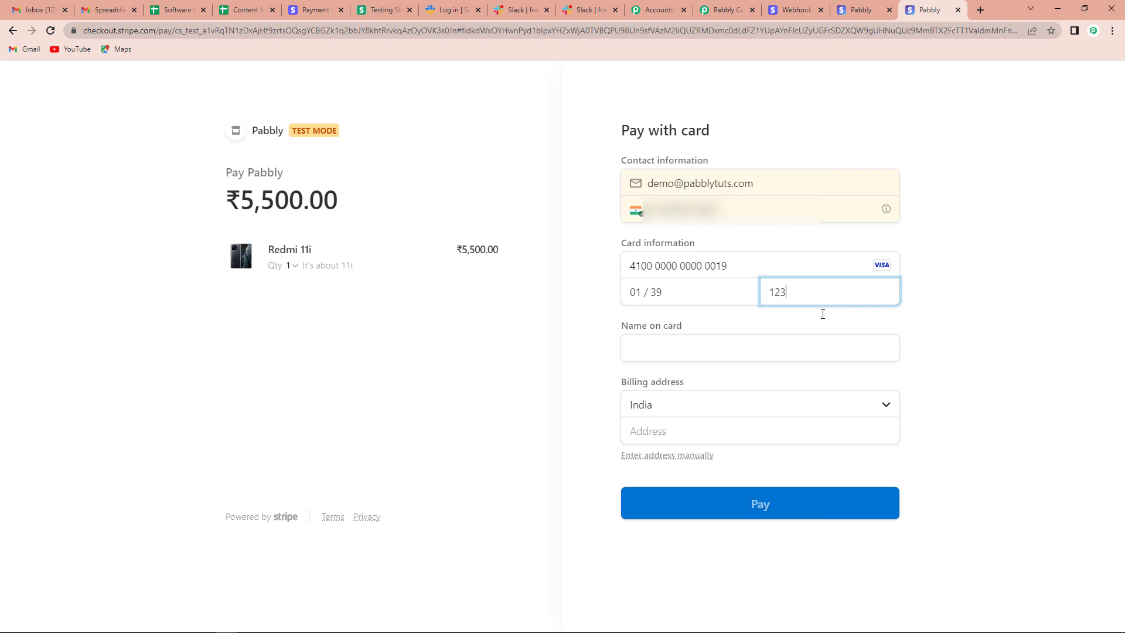
# - Enter the cardholder name and fill in the saved billing address lines and suggested city
pyautogui.click(754, 352)
pyautogui.write('De')
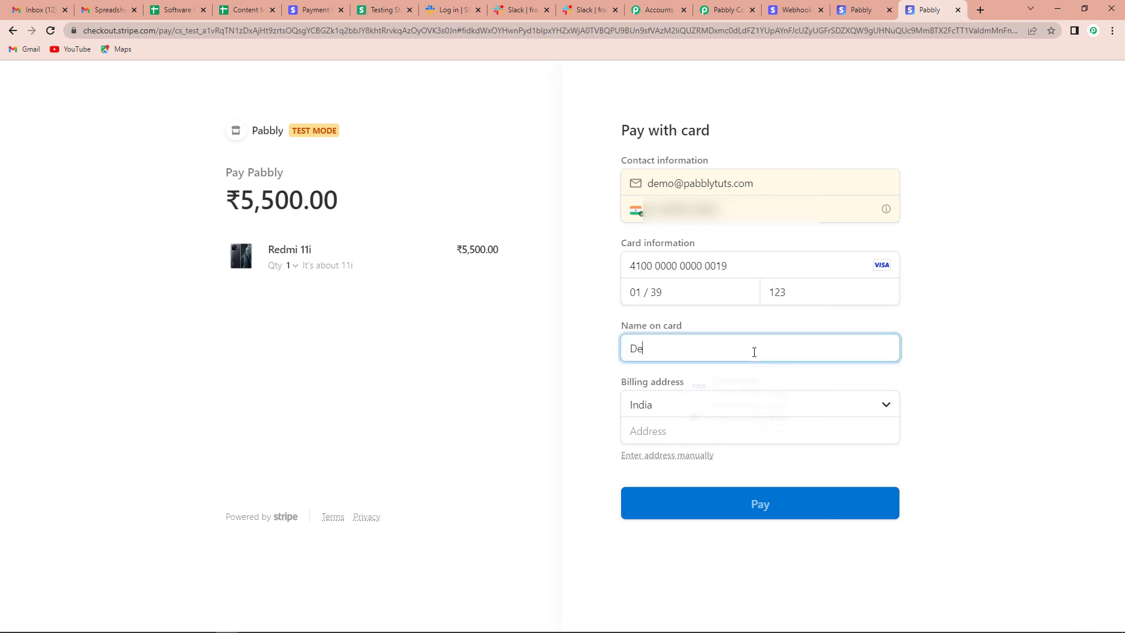
pyautogui.write('mo Demon')
pyautogui.click(636, 431)
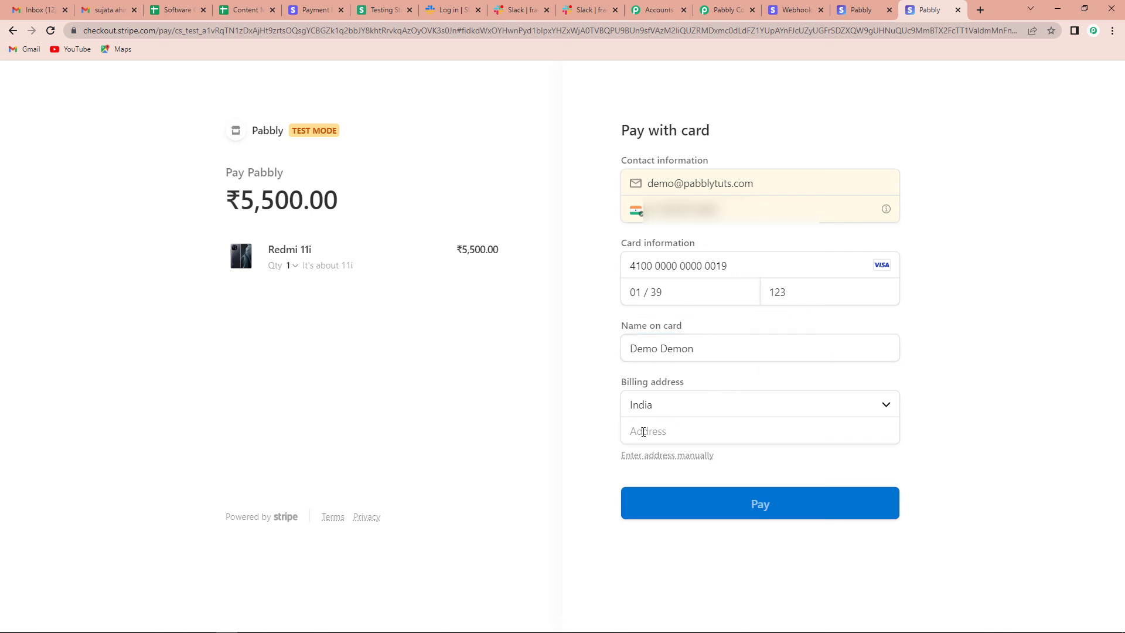
pyautogui.click(697, 468)
pyautogui.click(660, 459)
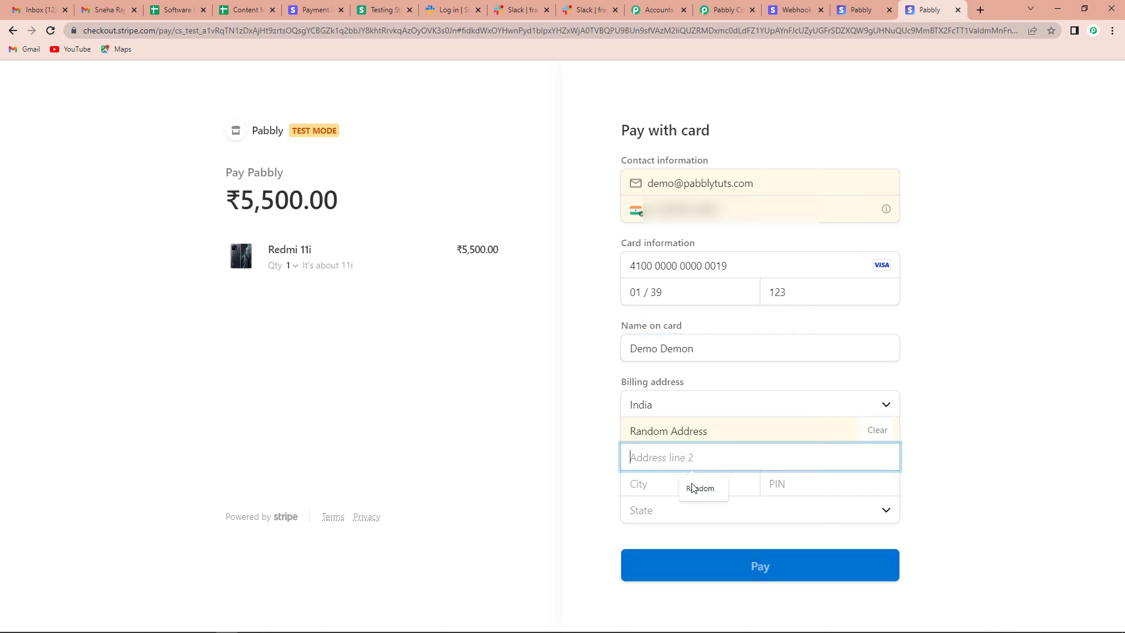
pyautogui.click(692, 490)
pyautogui.click(696, 490)
pyautogui.click(700, 515)
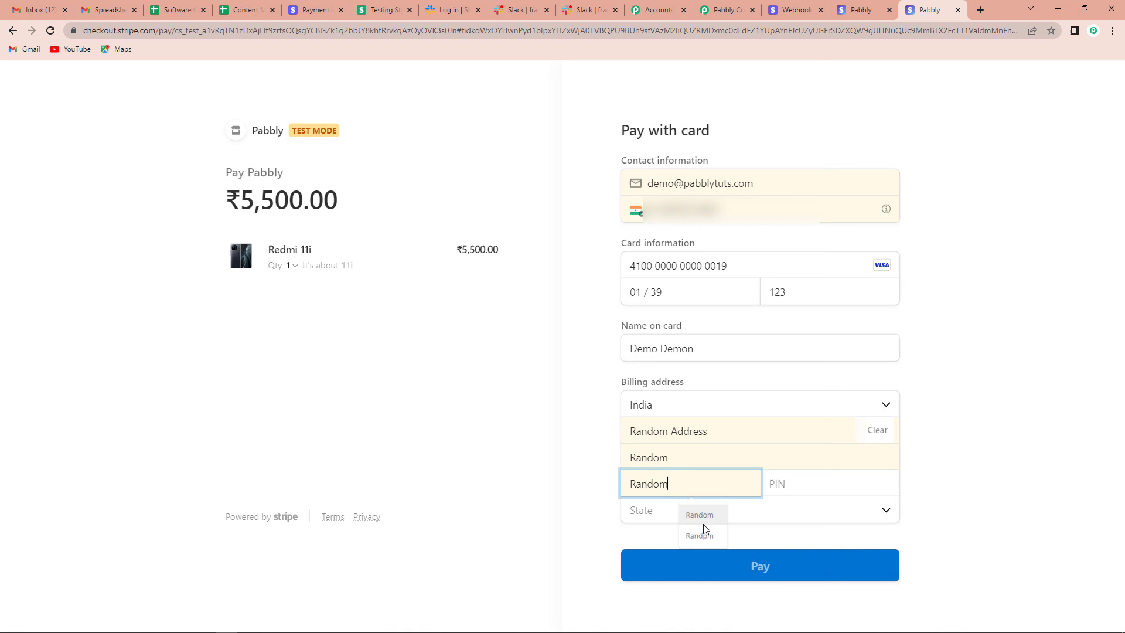
# - Set PIN code 462042 and state Madhya Pradesh, then submit the ₹5,500 test payment
pyautogui.click(851, 471)
pyautogui.write('462042')
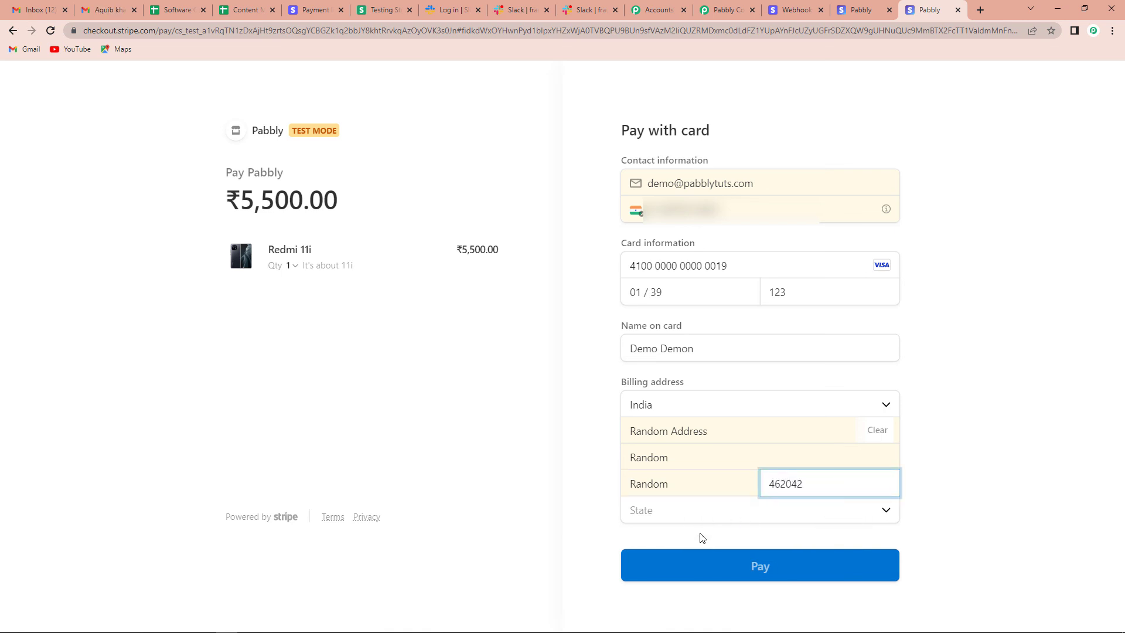
pyautogui.click(668, 518)
pyautogui.click(679, 490)
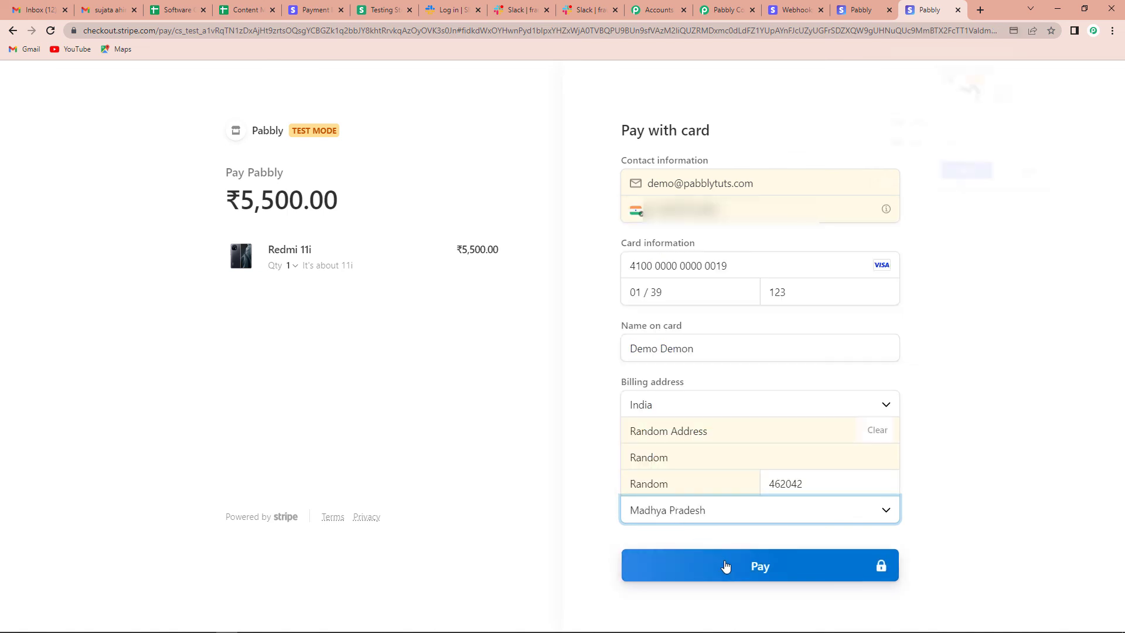
pyautogui.click(726, 567)
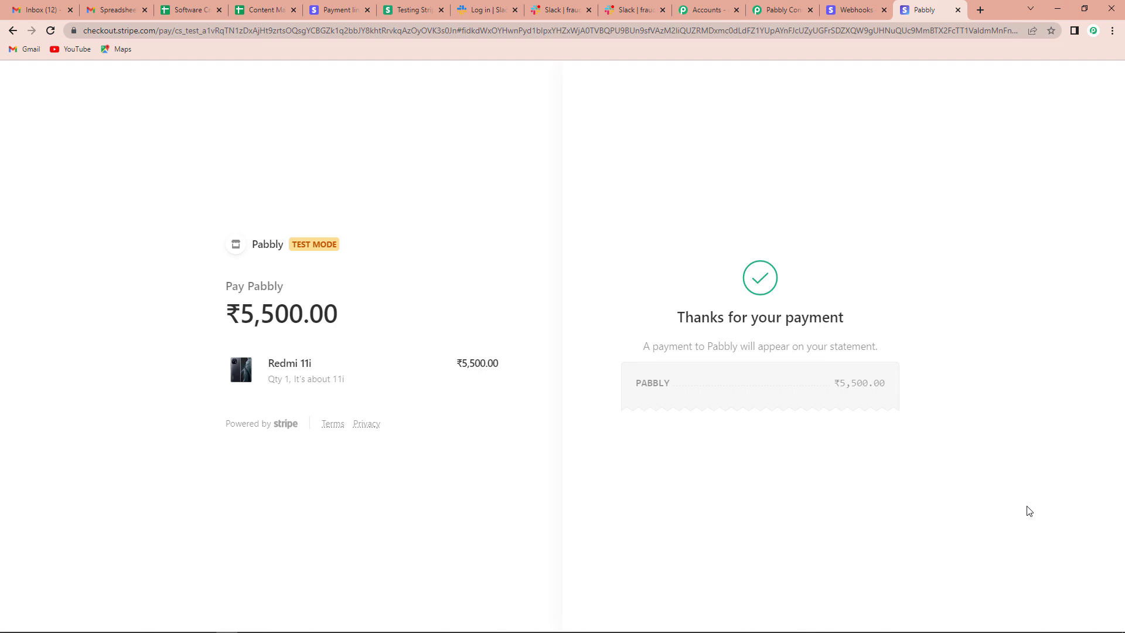
# - Check the new alert in Slack's fraud-cases channel, then return to the Pabbly Connect workflow
pyautogui.click(629, 11)
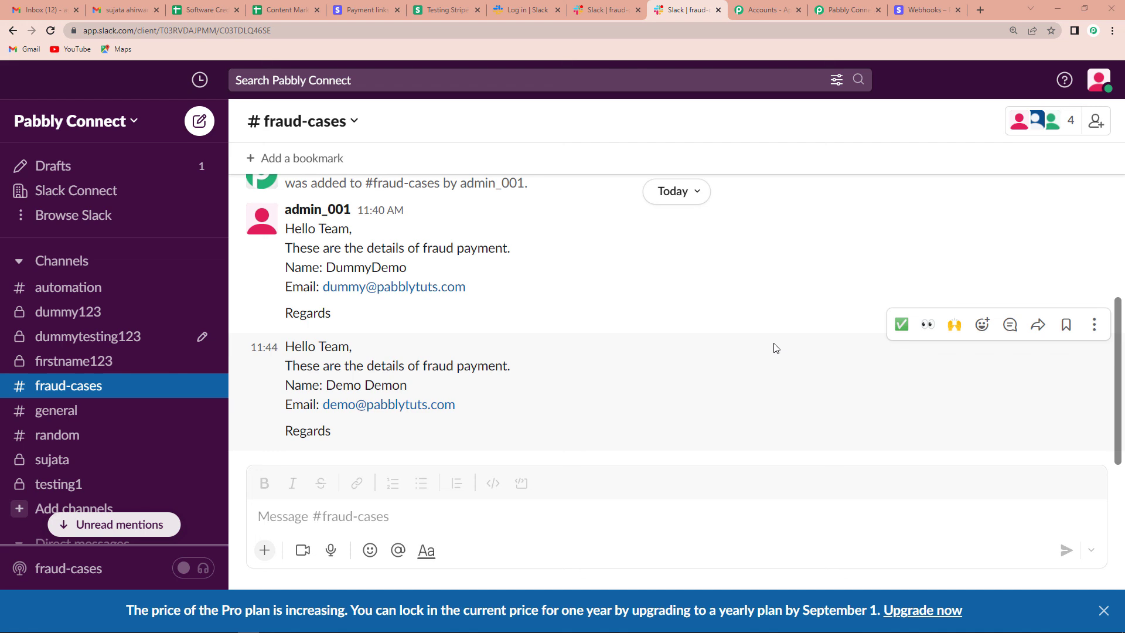
pyautogui.click(852, 14)
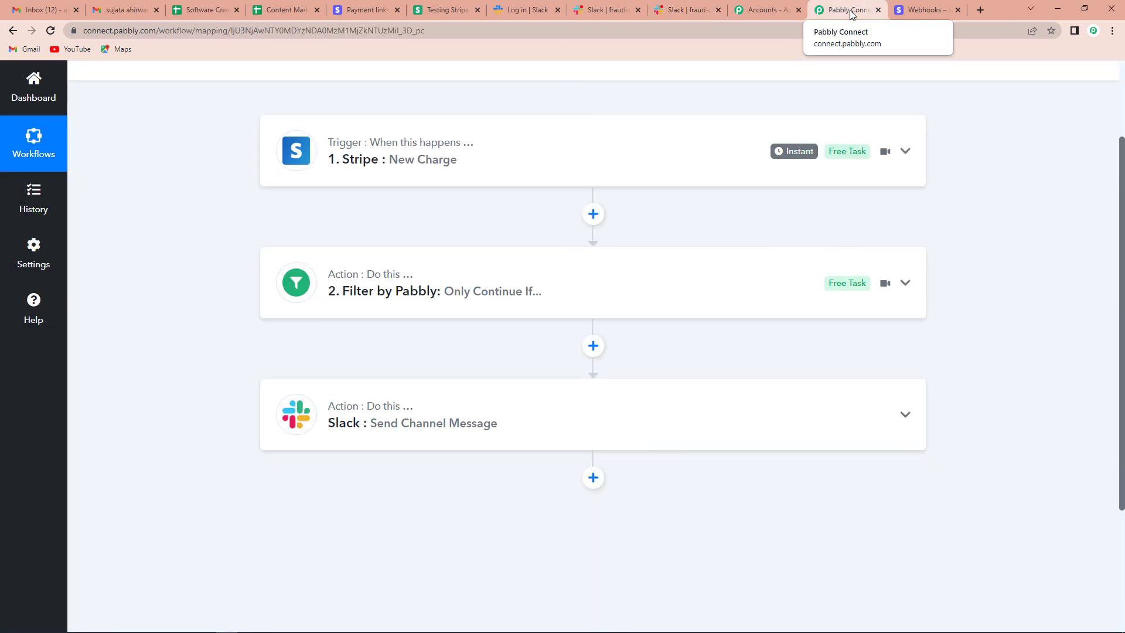